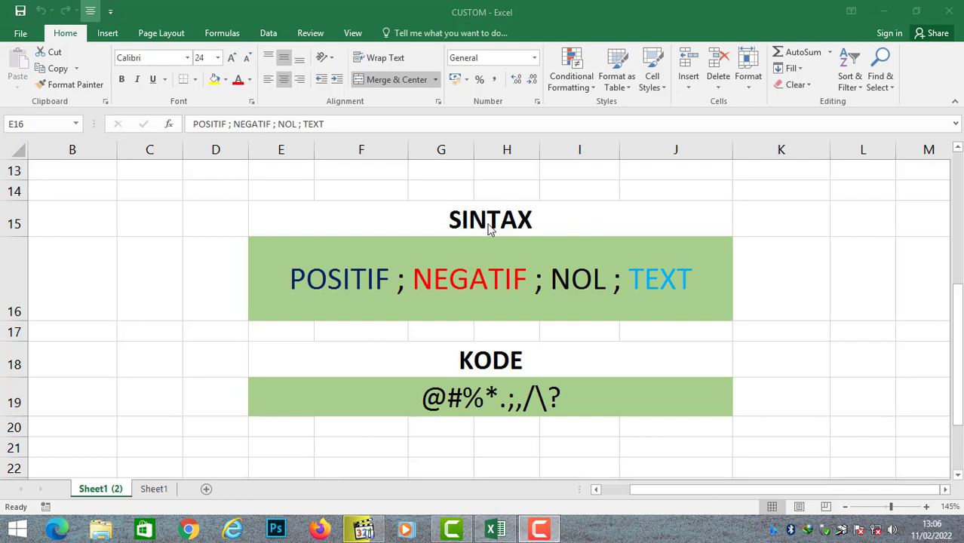
Step: Look through the list of available number formats for the merged cell under SINTAX
{"action": "left_click", "coordinate": [407, 288]}
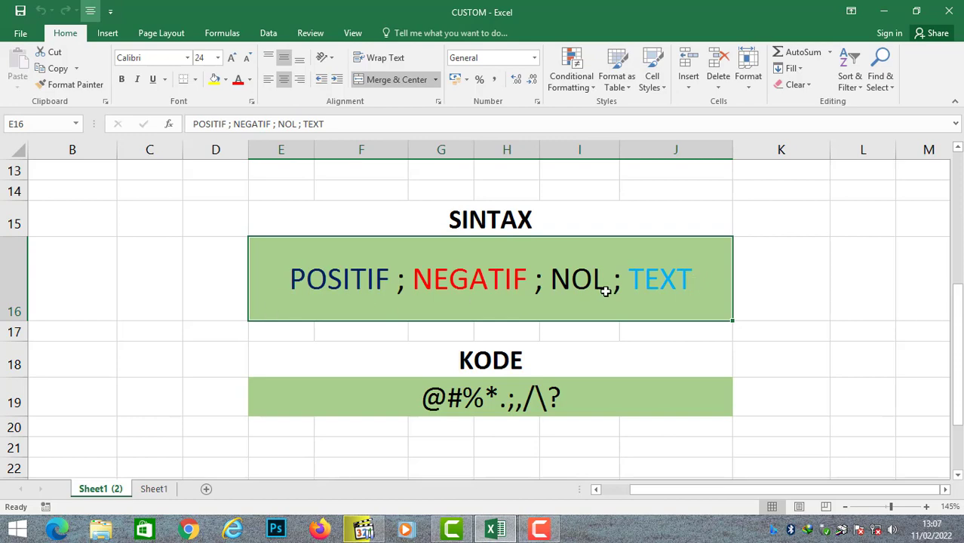
{"action": "left_click", "coordinate": [534, 58]}
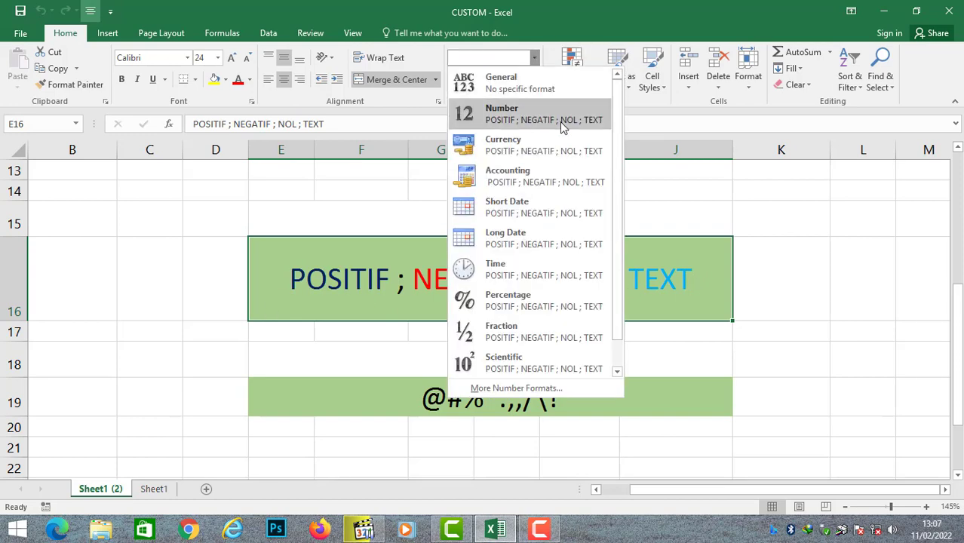
{"action": "scroll", "coordinate": [619, 128], "scroll_direction": "down", "scroll_amount": 1}
{"action": "scroll", "coordinate": [619, 113], "scroll_direction": "up", "scroll_amount": 1}
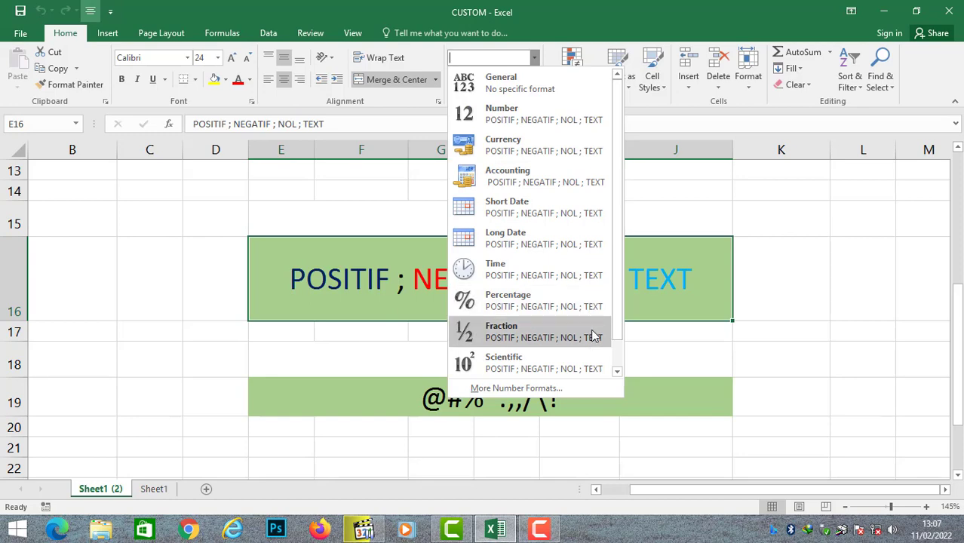
{"action": "left_click", "coordinate": [533, 242]}
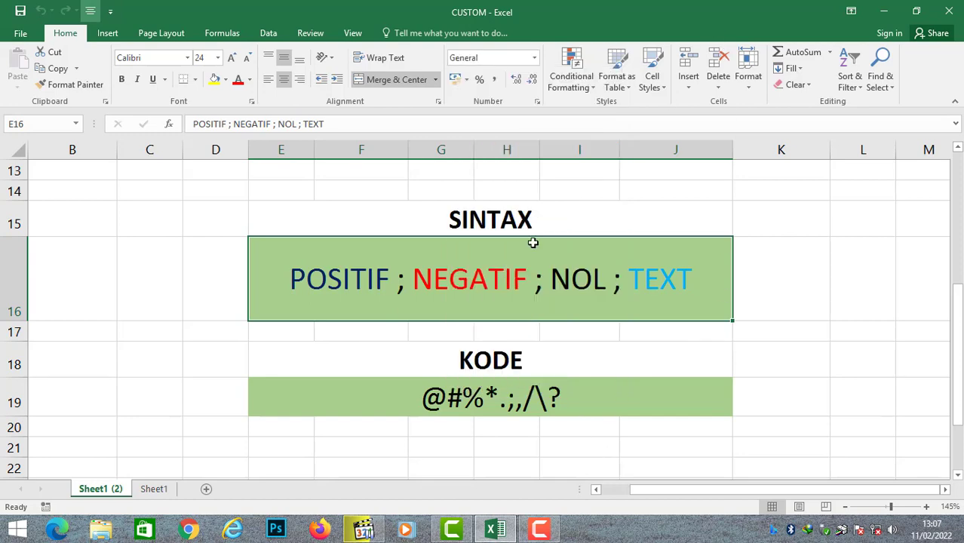
Step: On Sheet1, examine the custom format code behind the first ACCOUNTING value in cell B11
{"action": "left_click", "coordinate": [154, 489]}
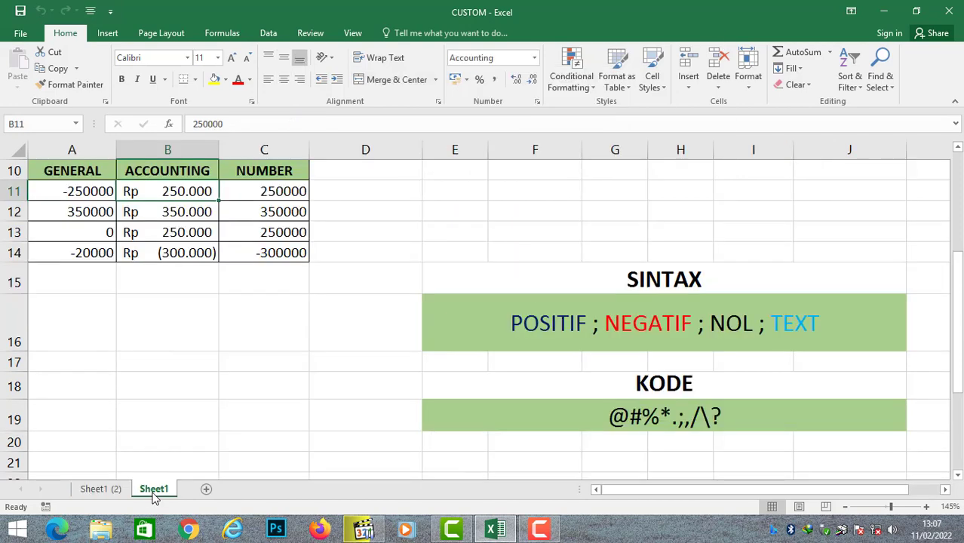
{"action": "left_click", "coordinate": [78, 165]}
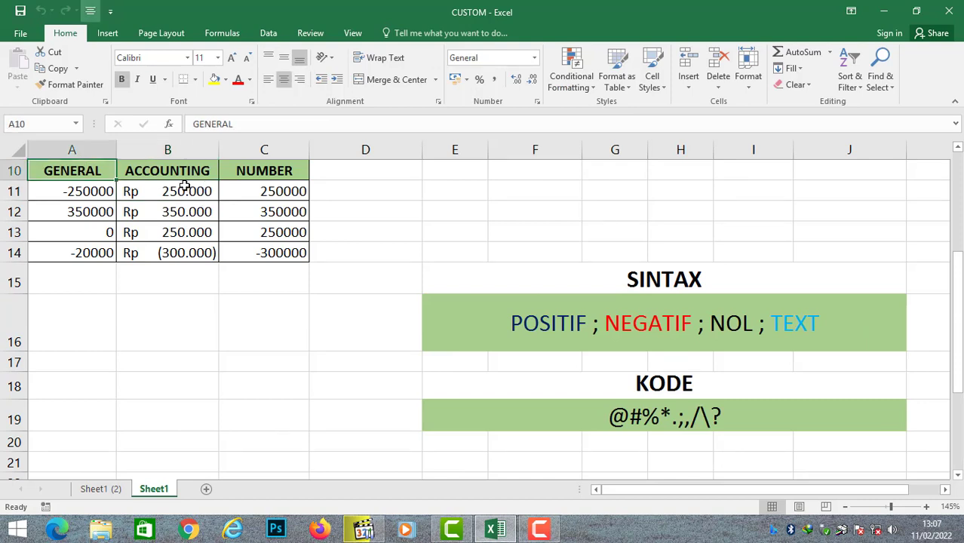
{"action": "left_click", "coordinate": [202, 195]}
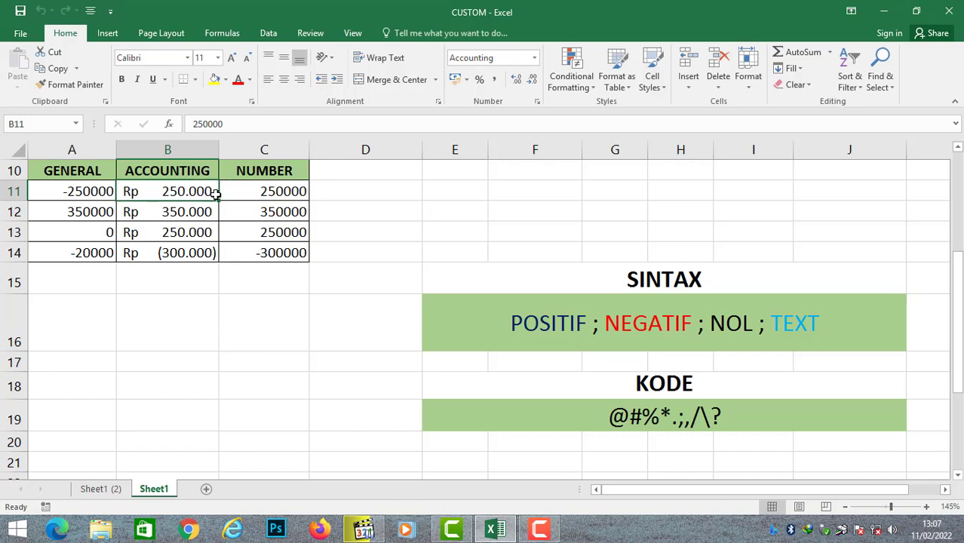
{"action": "left_click", "coordinate": [534, 57]}
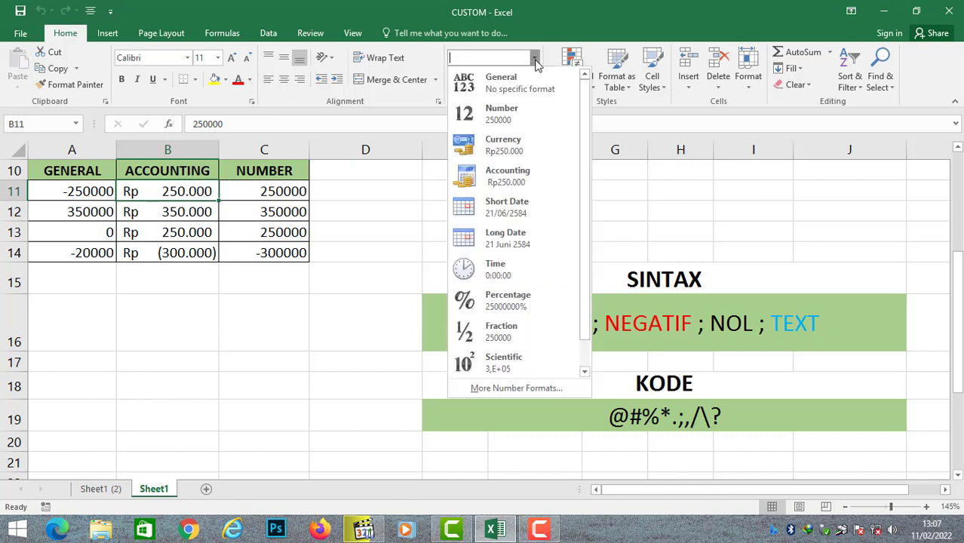
{"action": "left_click", "coordinate": [538, 387]}
{"action": "left_click", "coordinate": [119, 295]}
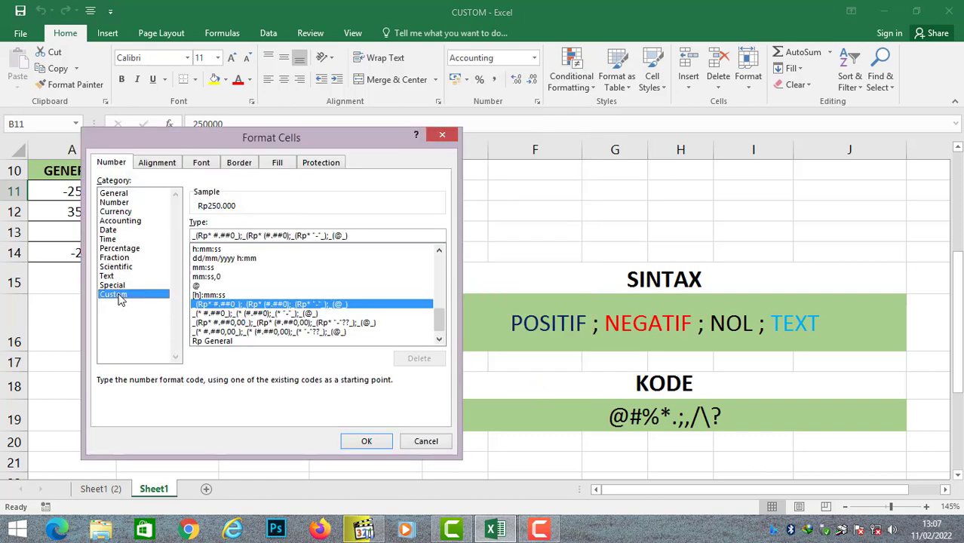
{"action": "left_click_drag", "start_coordinate": [353, 235], "coordinate": [191, 236]}
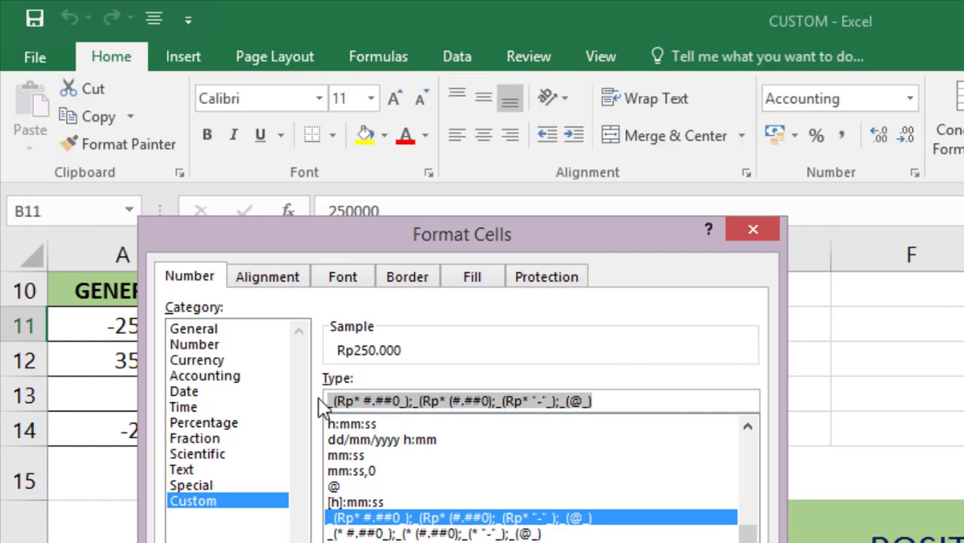
Step: Compare the Number, Currency and Accounting categories, and examine the positive and negative sections of the Number format's custom code
{"action": "left_click", "coordinate": [230, 344]}
{"action": "left_click", "coordinate": [220, 361]}
{"action": "left_click", "coordinate": [228, 377]}
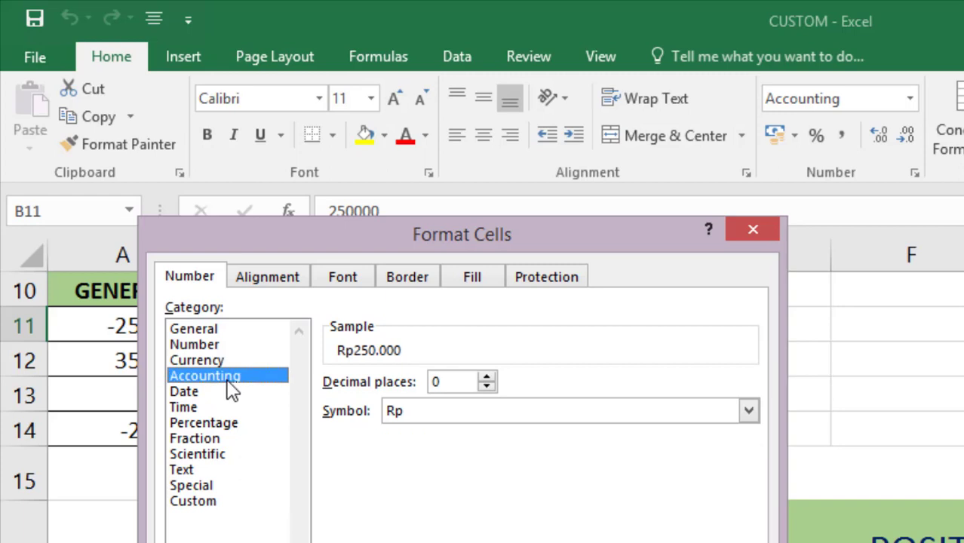
{"action": "left_click", "coordinate": [226, 345]}
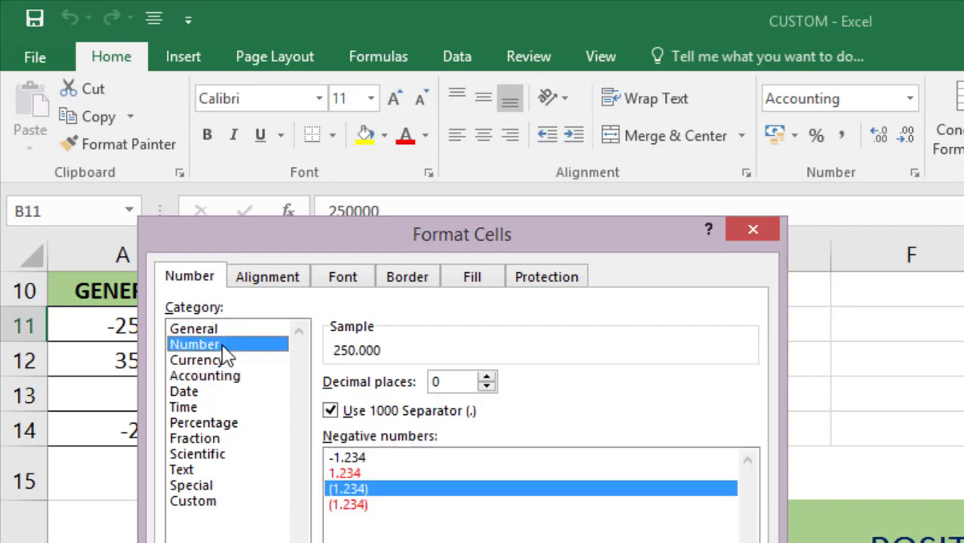
{"action": "left_click", "coordinate": [202, 503]}
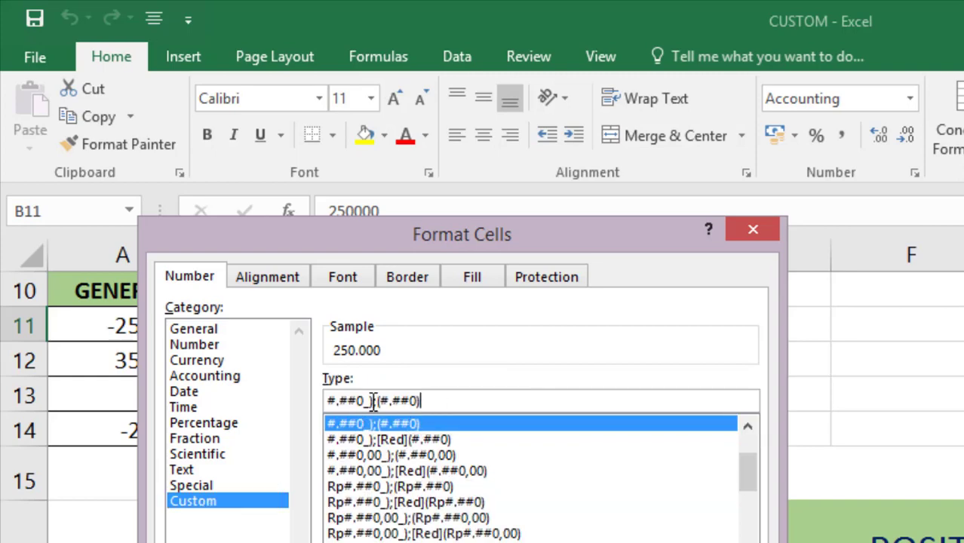
{"action": "left_click_drag", "start_coordinate": [373, 402], "coordinate": [293, 405]}
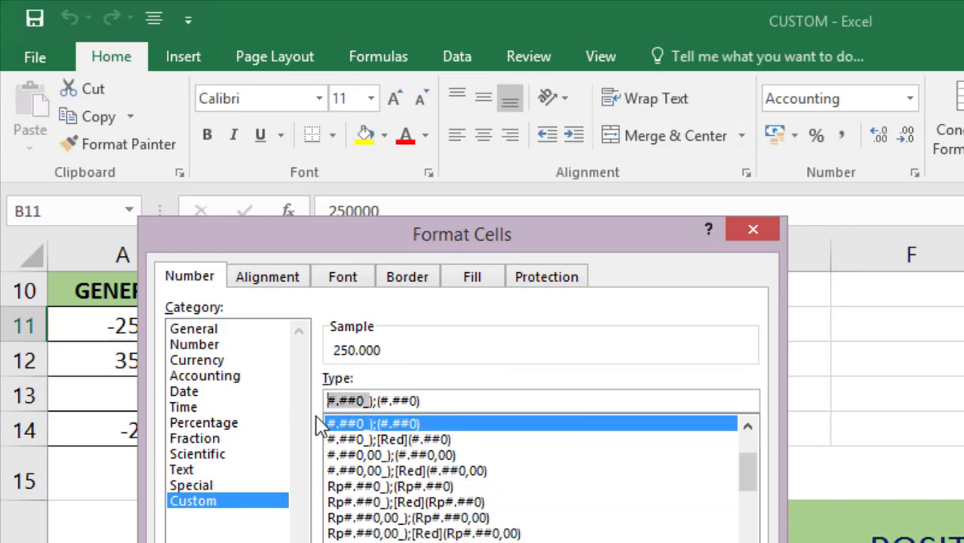
{"action": "left_click_drag", "start_coordinate": [419, 401], "coordinate": [376, 401]}
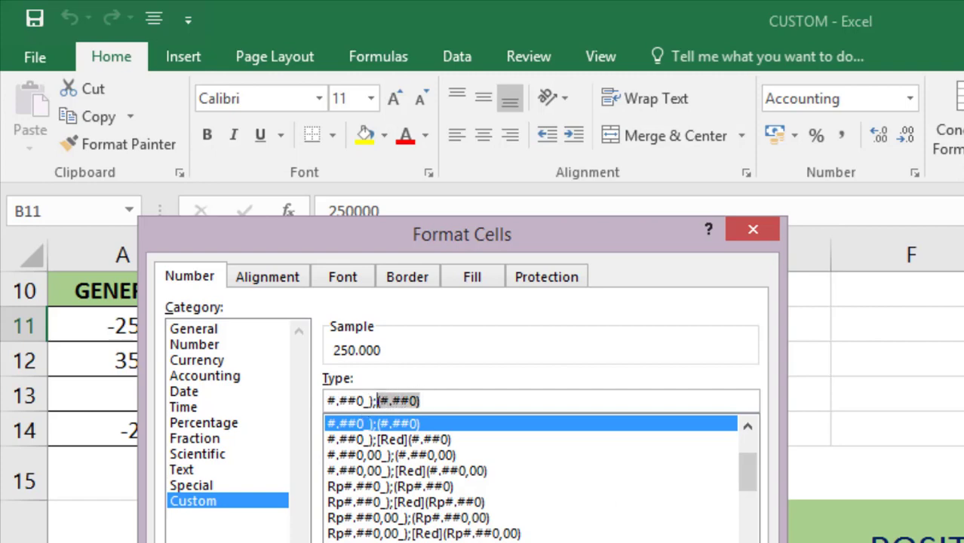
{"action": "left_click", "coordinate": [444, 401]}
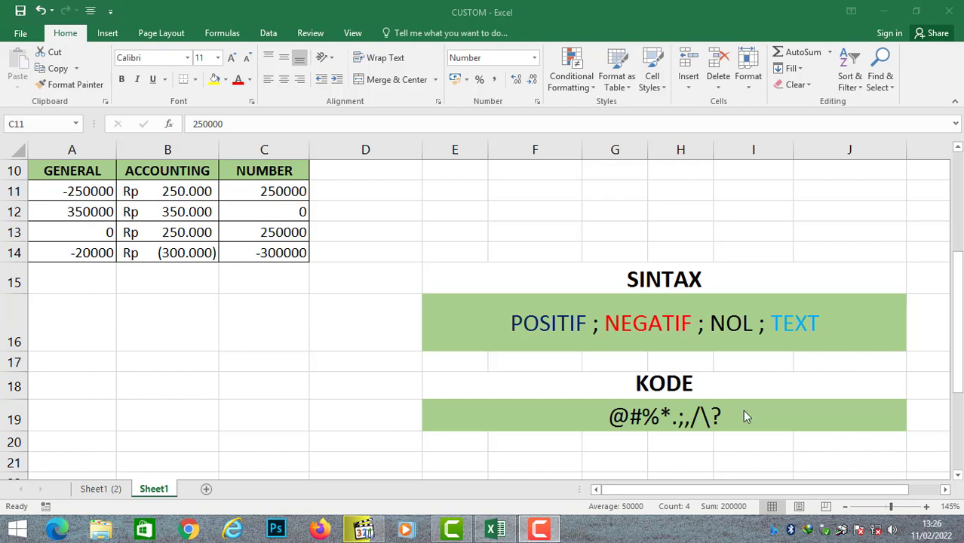
Step: Apply the custom number format "Rp #.##0" to the NUMBER column values in C11:C14
{"action": "left_click_drag", "start_coordinate": [281, 197], "coordinate": [289, 251]}
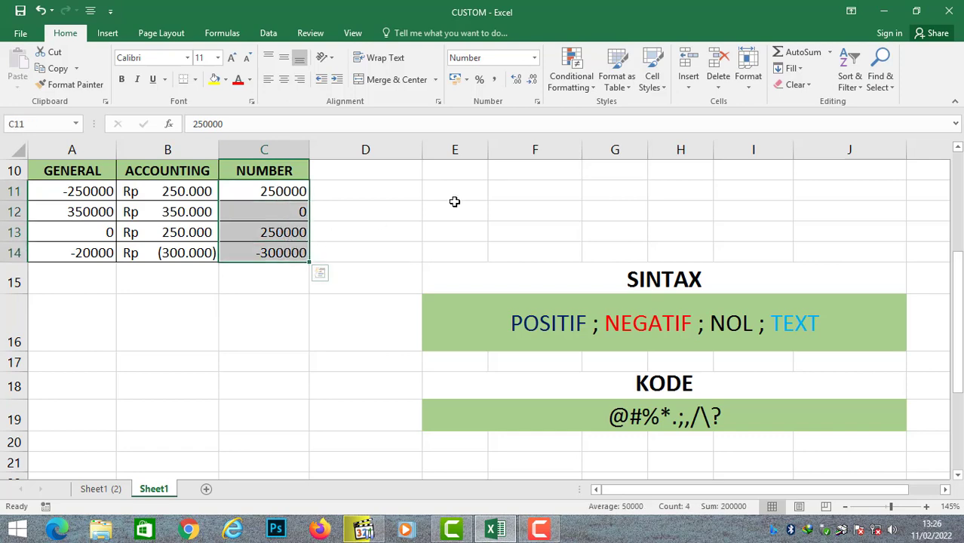
{"action": "key", "text": "ctrl+1"}
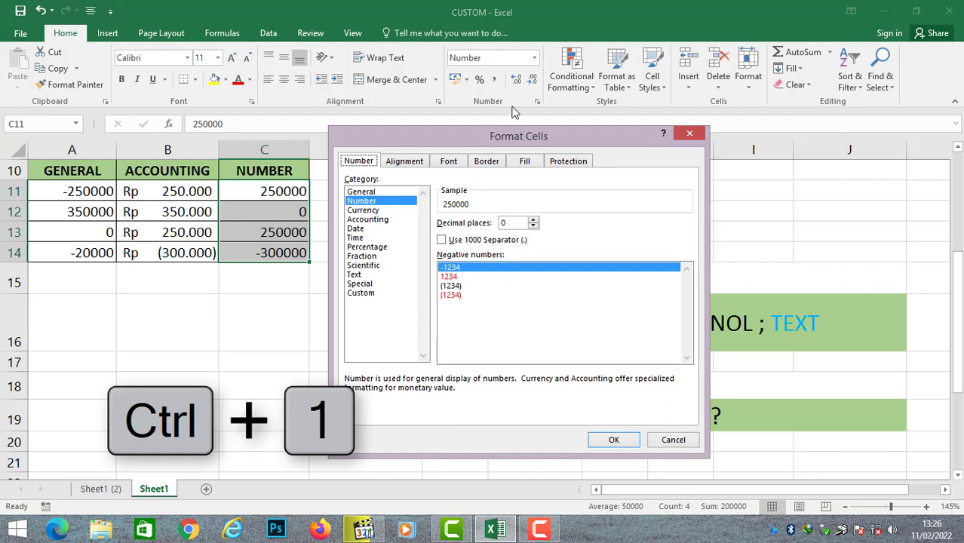
{"action": "left_click", "coordinate": [362, 295]}
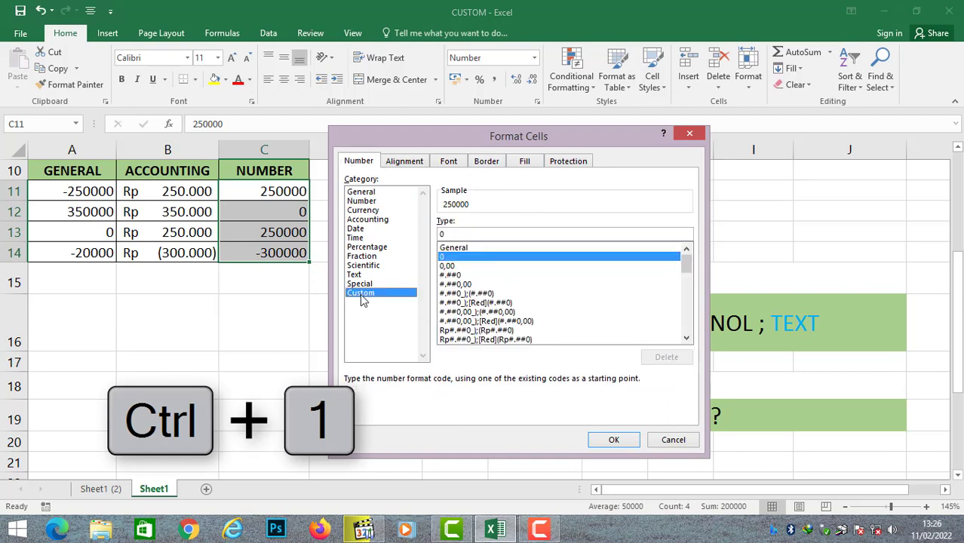
{"action": "left_click_drag", "start_coordinate": [461, 140], "coordinate": [191, 219]}
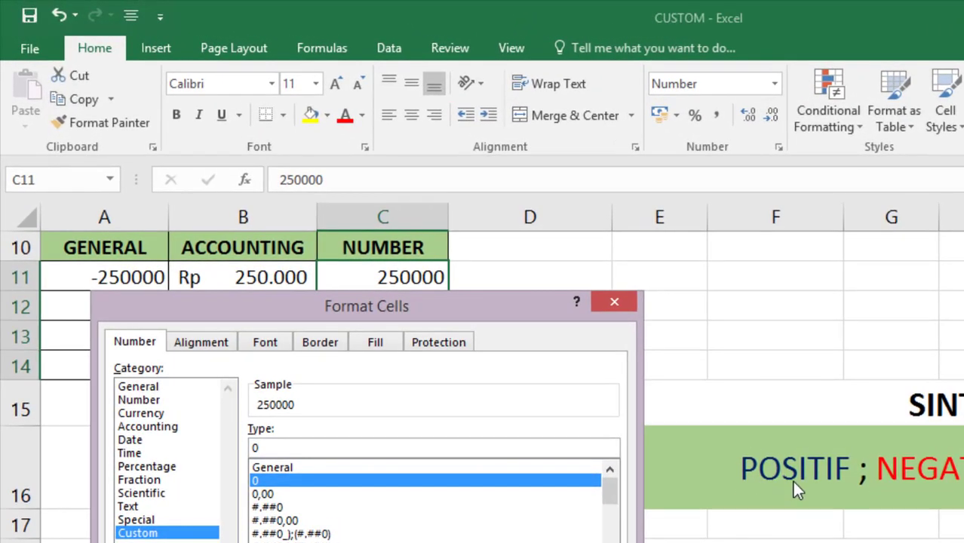
{"action": "key", "text": "BackSpace"}
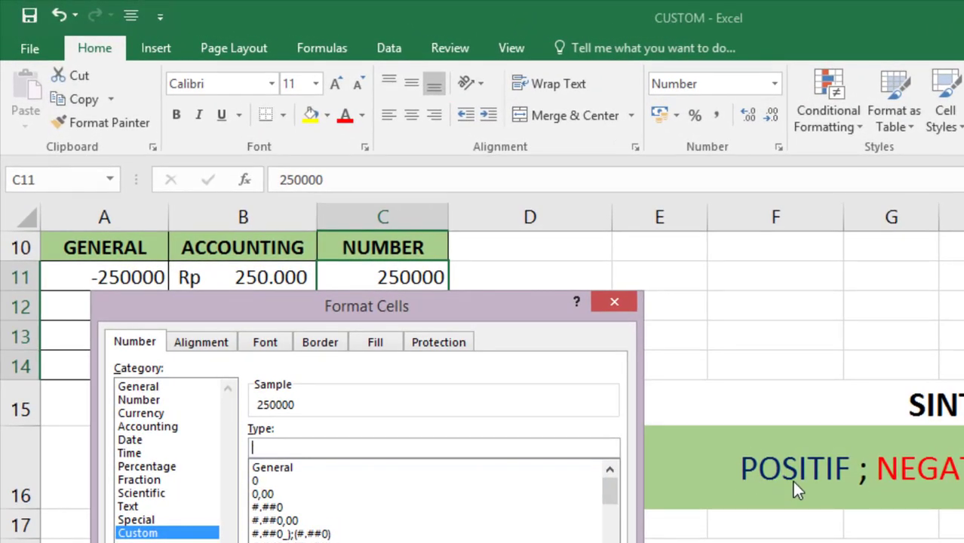
{"action": "type", "text": "R"}
{"action": "type", "text": "p #"}
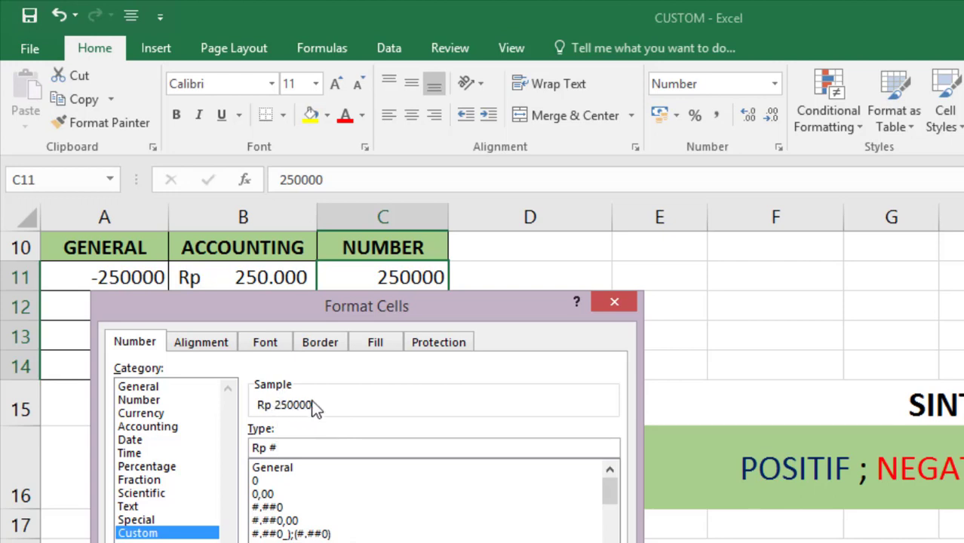
{"action": "type", "text": ".##0"}
{"action": "left_click_drag", "start_coordinate": [319, 304], "coordinate": [557, 278]}
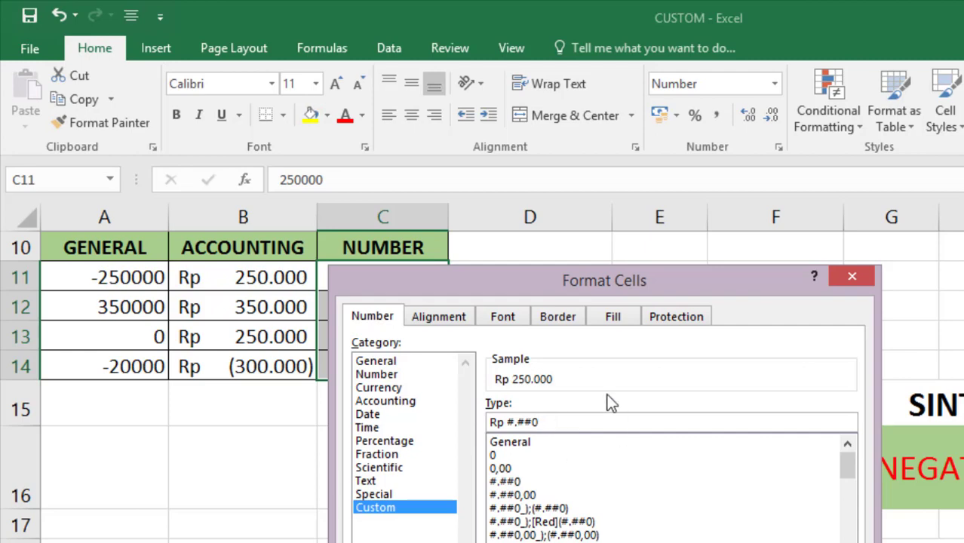
{"action": "key", "text": "Return"}
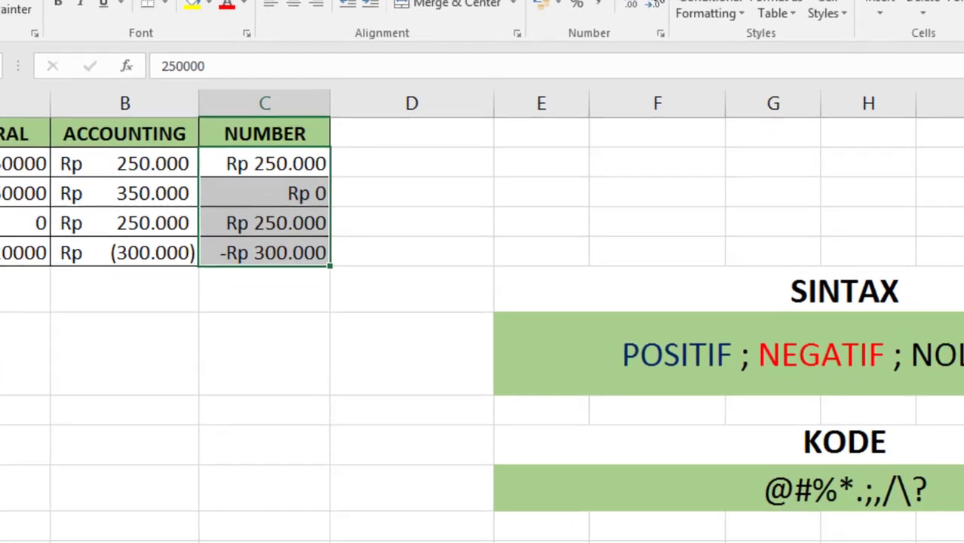
Step: Extend the custom format of C11:C14 with a red negative section, making the code "Rp #.##0;[Red] -#.##0"
{"action": "left_click", "coordinate": [659, 1]}
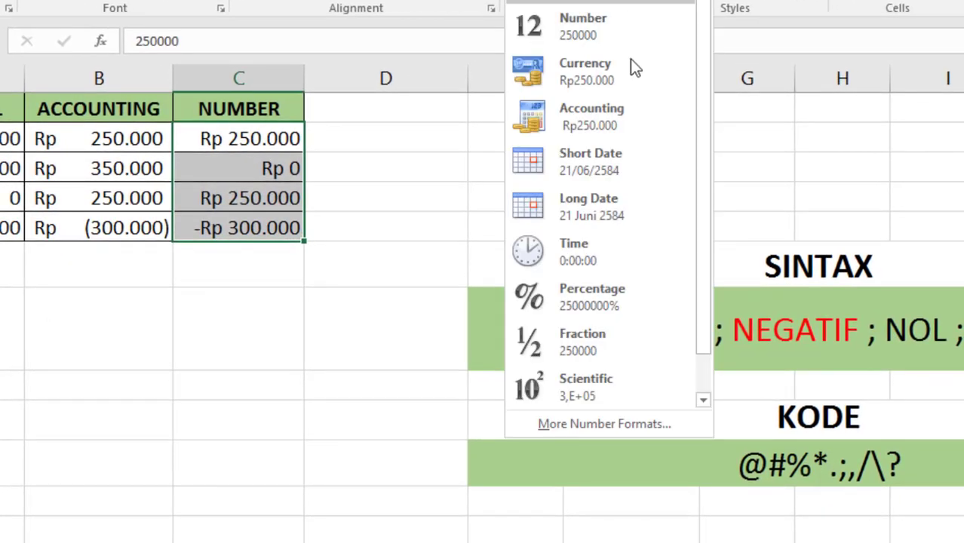
{"action": "left_click", "coordinate": [623, 427]}
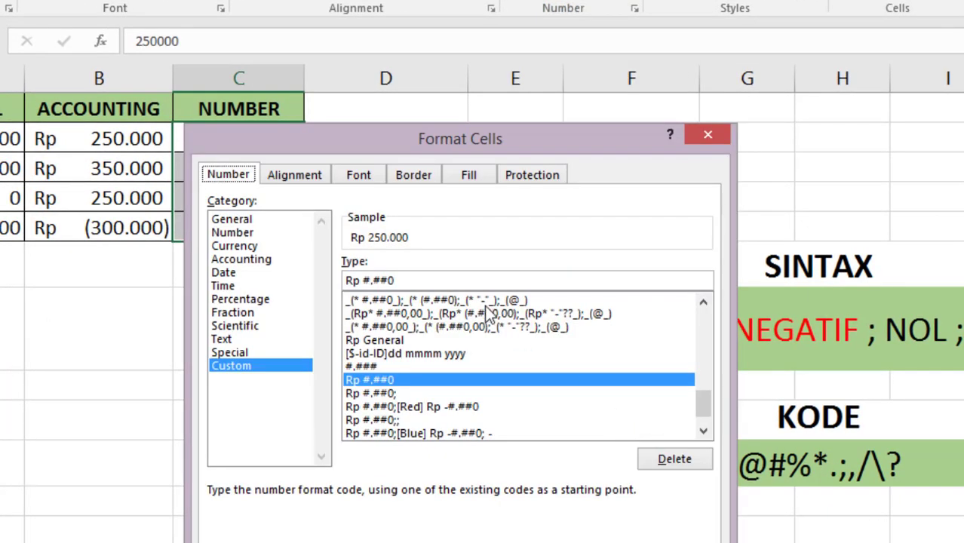
{"action": "left_click_drag", "start_coordinate": [418, 137], "coordinate": [706, 120]}
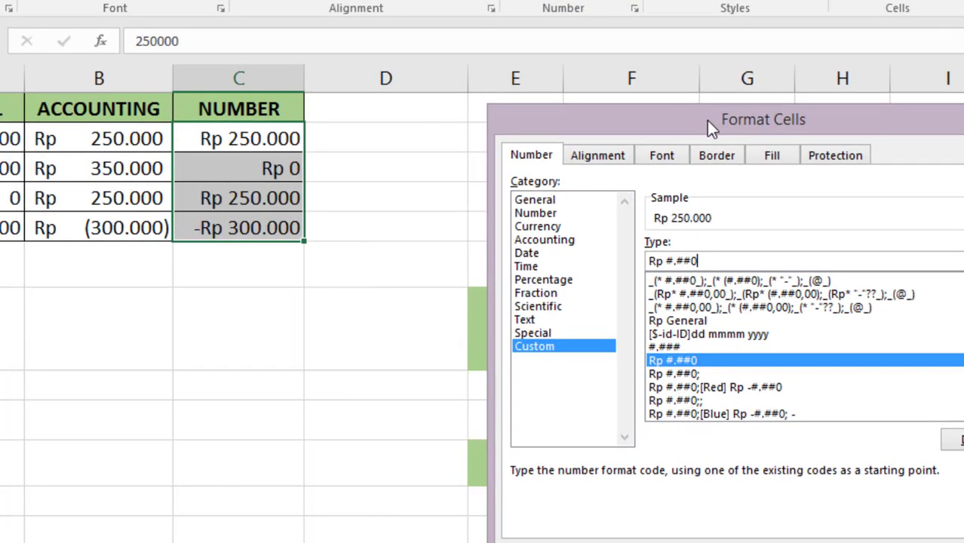
{"action": "type", "text": ";"}
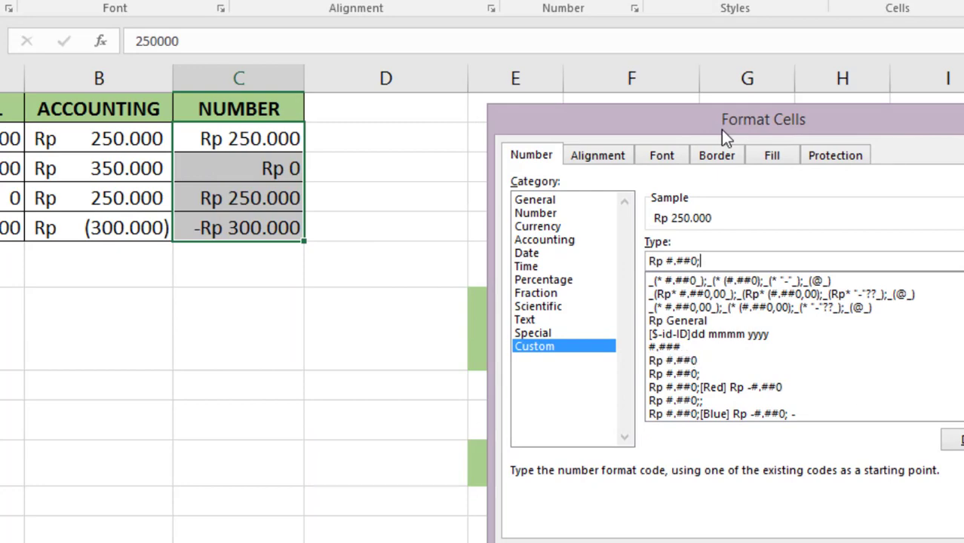
{"action": "type", "text": "[red] -#.##0"}
{"action": "key", "text": "Return"}
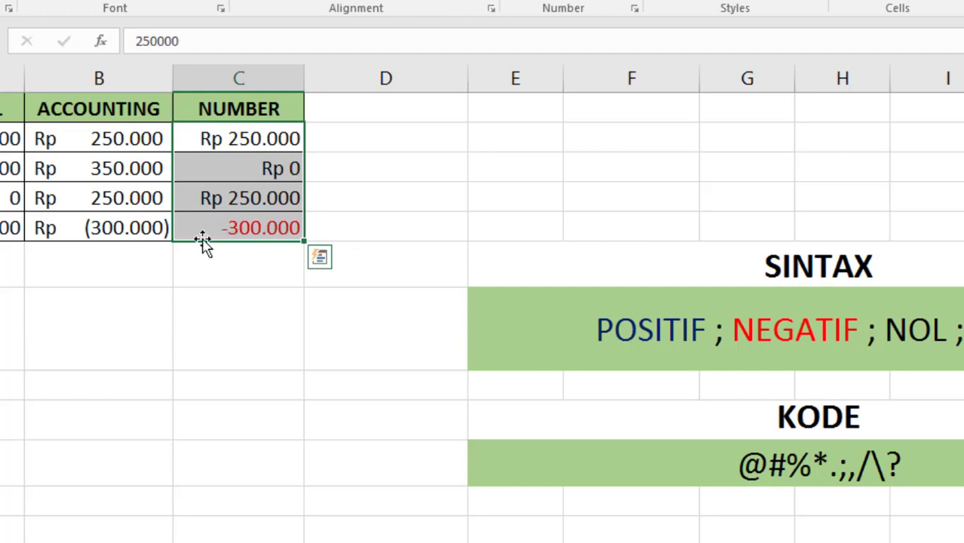
Step: Add the Rp prefix to the negative section of the C11:C14 format, making the code "Rp #.##0;[Red] Rp -#.##0"
{"action": "left_click", "coordinate": [705, 2]}
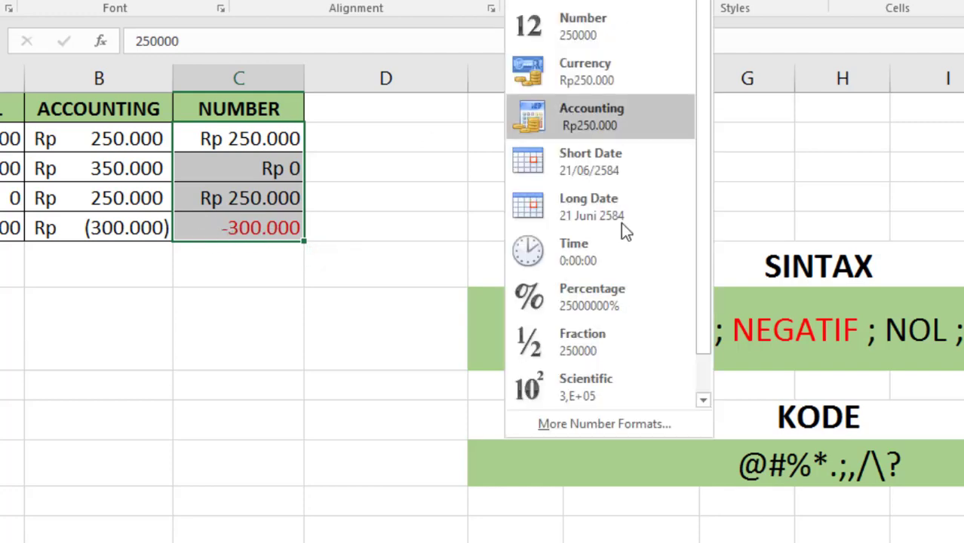
{"action": "left_click", "coordinate": [624, 423]}
{"action": "left_click", "coordinate": [728, 261]}
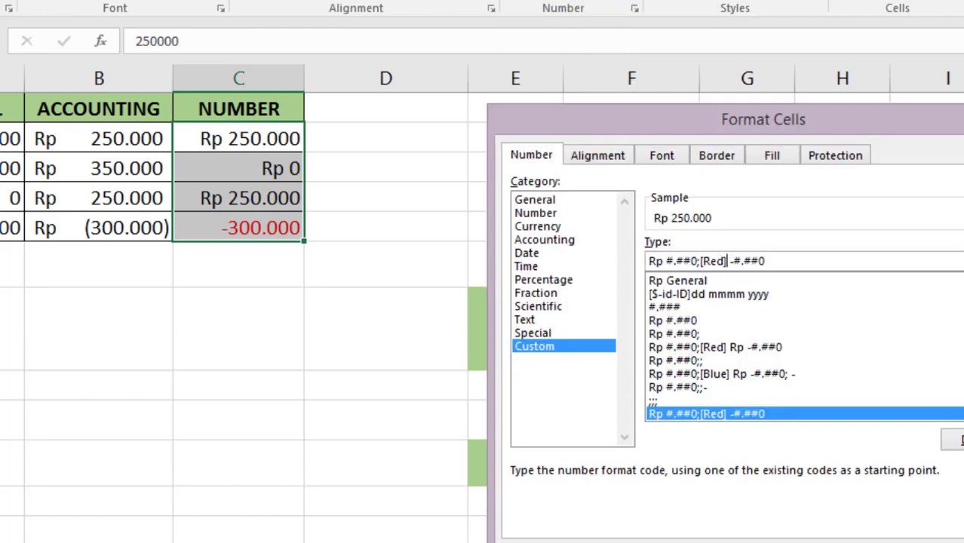
{"action": "type", "text": "Rp"}
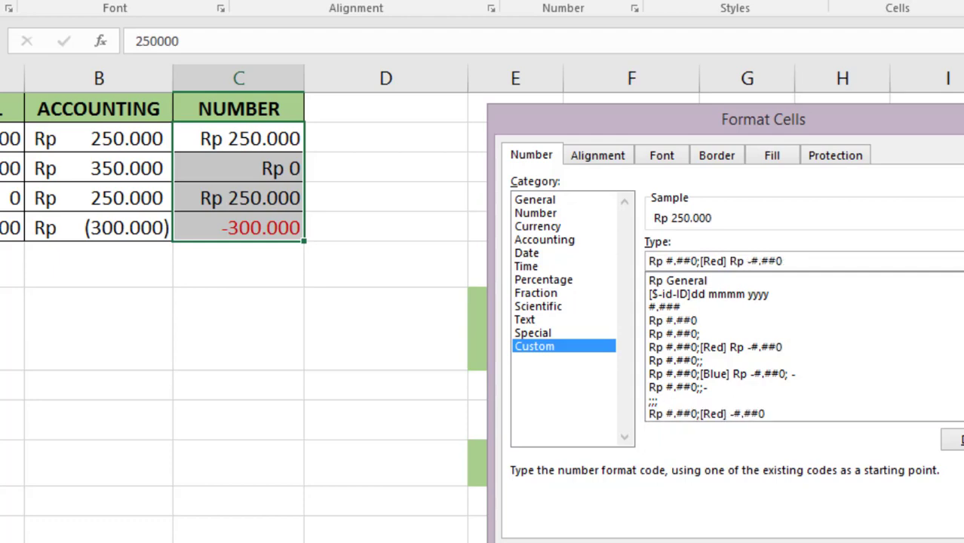
{"action": "key", "text": "Return"}
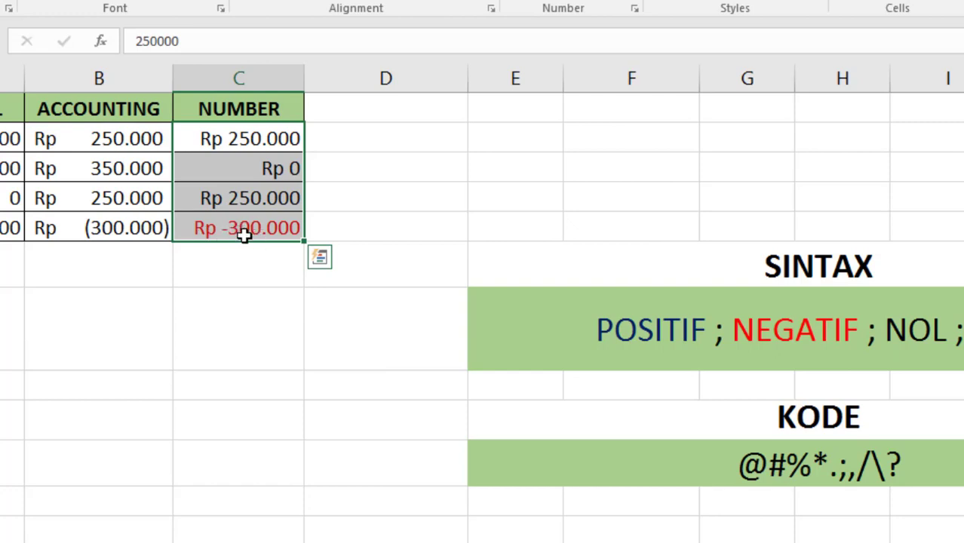
Step: Add a zero section showing the text nol to the C11:C14 format, making the code Rp #.##0;[Red] Rp -#.##0;"nol"
{"action": "left_click", "coordinate": [627, 2]}
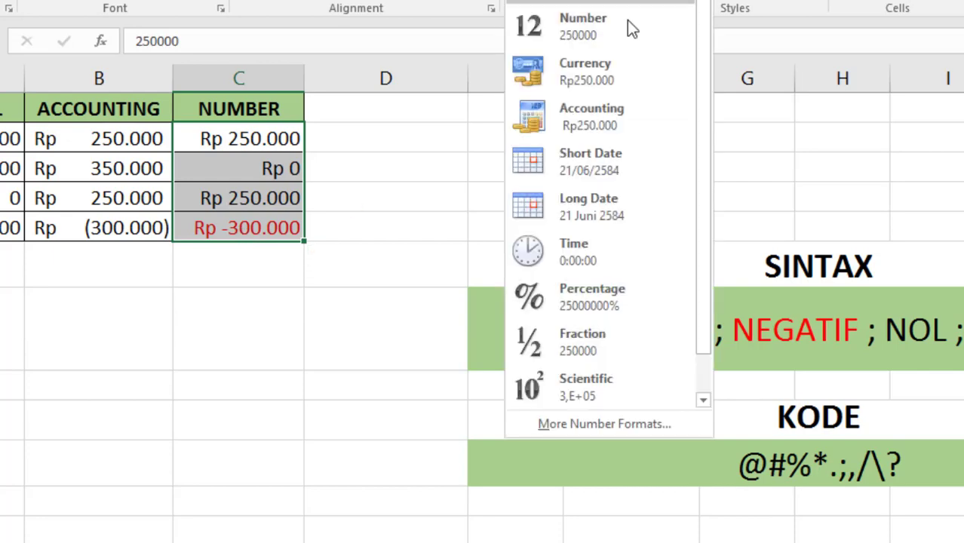
{"action": "left_click", "coordinate": [633, 421]}
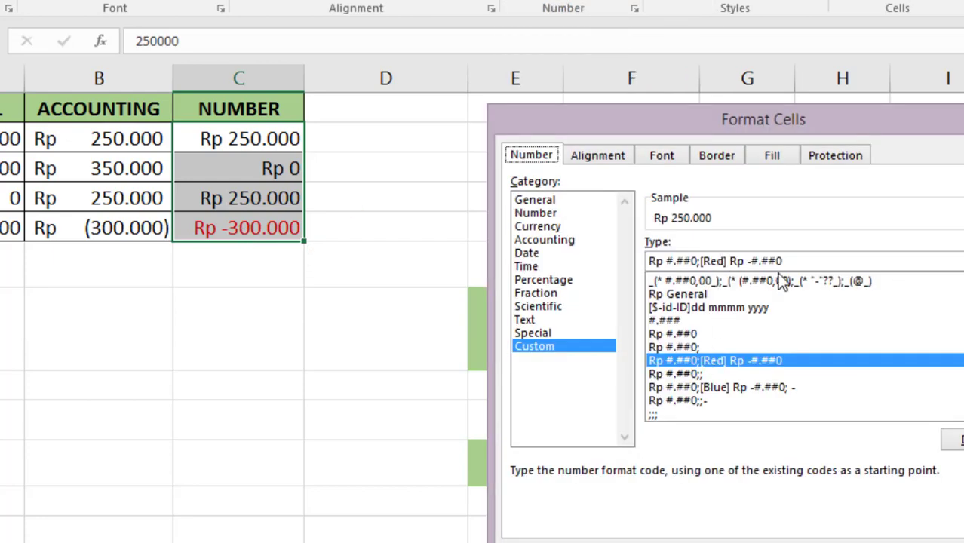
{"action": "left_click", "coordinate": [809, 260]}
{"action": "type", "text": ";"}
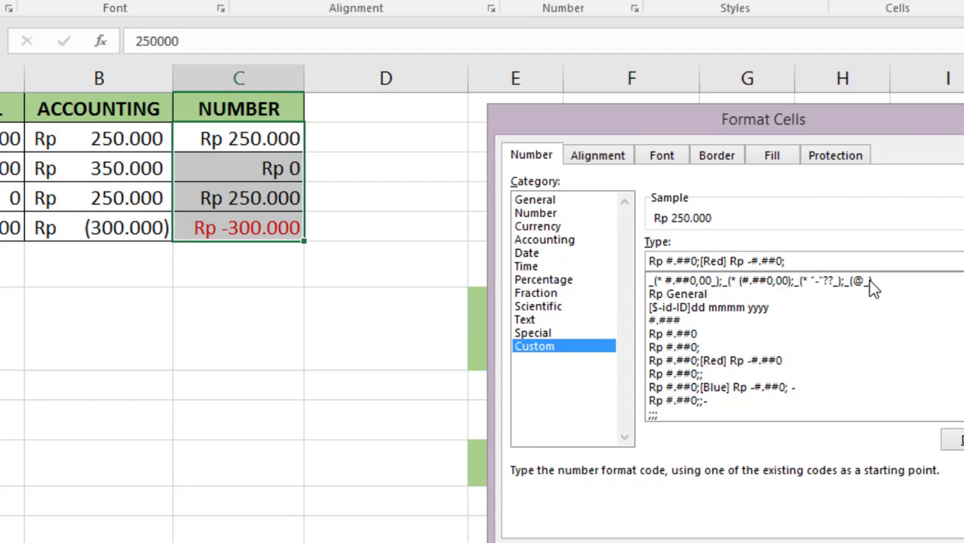
{"action": "type", "text": "nol\""}
{"action": "key", "text": "Left"}
{"action": "key", "text": "Left"}
{"action": "key", "text": "Left"}
{"action": "key", "text": "Left"}
{"action": "type", "text": "\""}
{"action": "key", "text": "Return"}
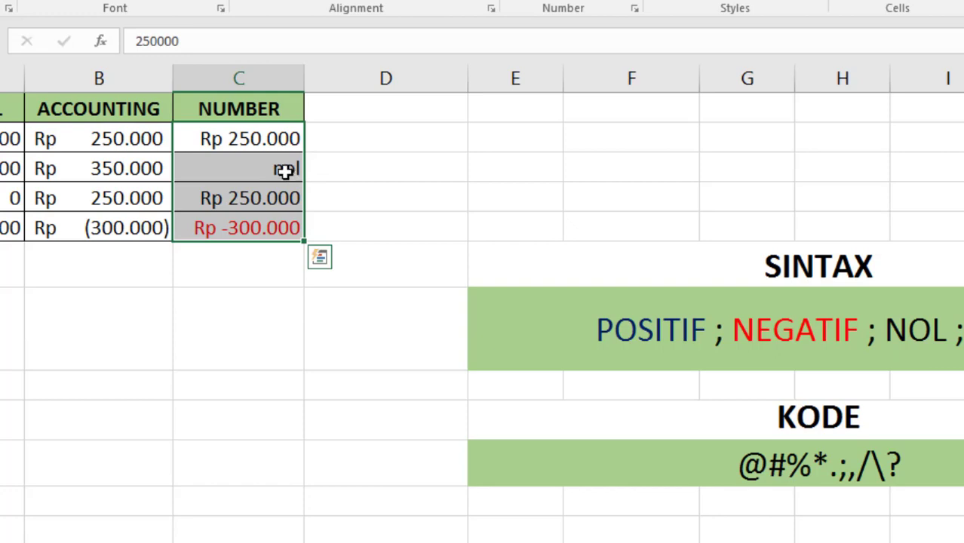
Step: Check the underlying value of cell C12, which is displayed as nol, without changing it
{"action": "left_click", "coordinate": [283, 169]}
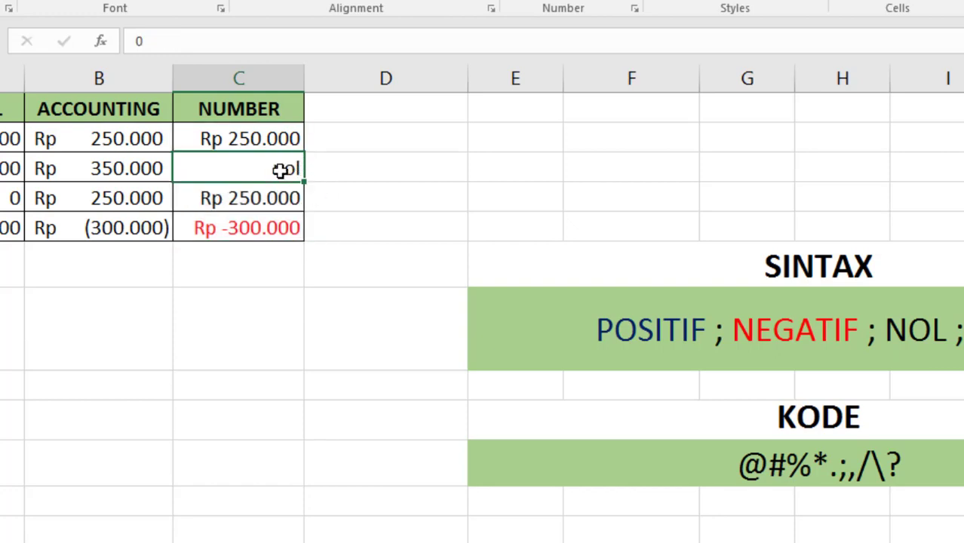
{"action": "left_click", "coordinate": [164, 39]}
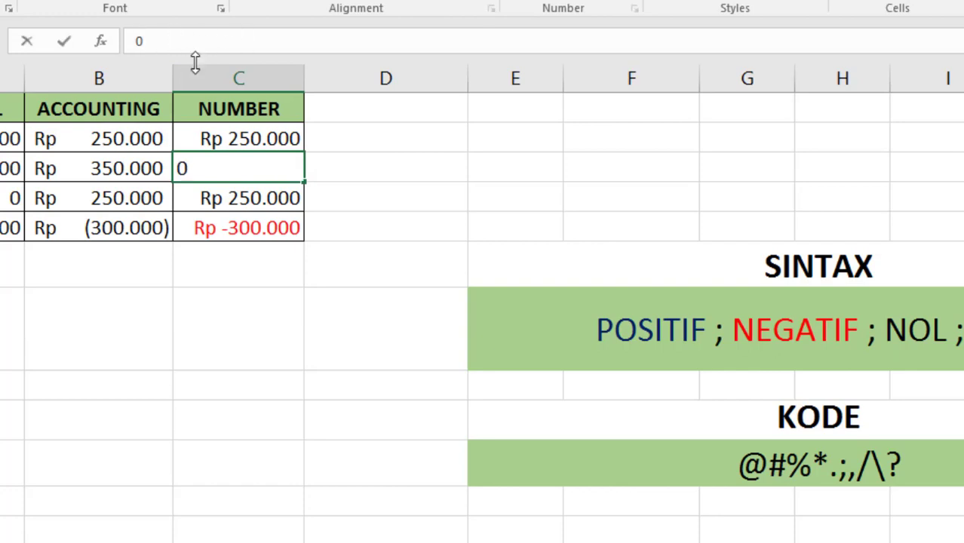
{"action": "key", "text": "Return"}
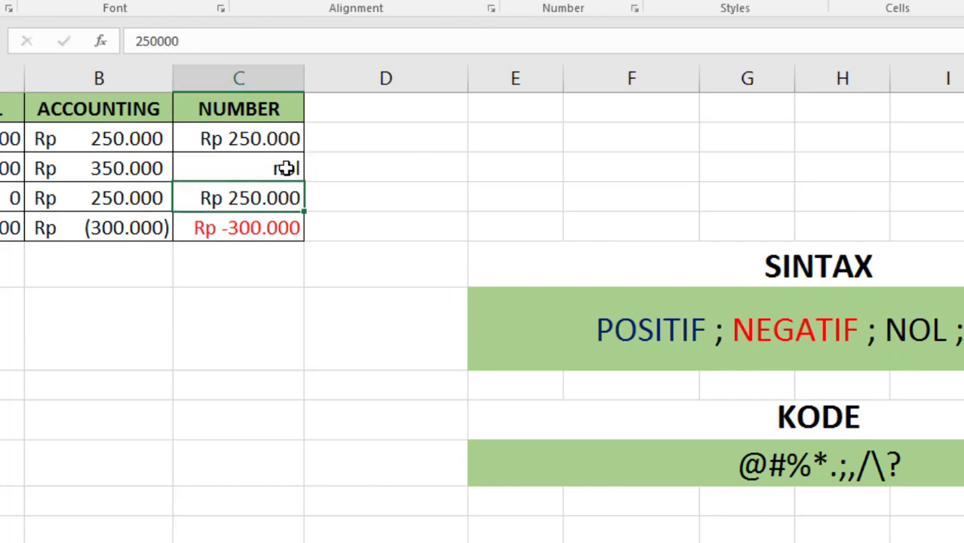
{"action": "left_click", "coordinate": [289, 168]}
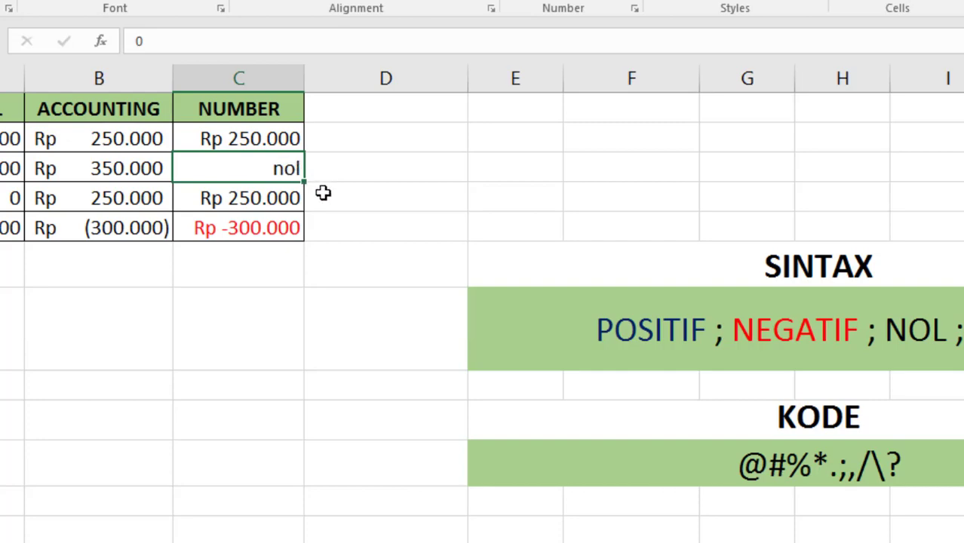
Step: Empty the zero section of the C11:C14 format by removing its nol text, leaving the code "Rp #.##0;[Red] Rp -#.##0;"
{"action": "left_click_drag", "start_coordinate": [267, 133], "coordinate": [269, 227]}
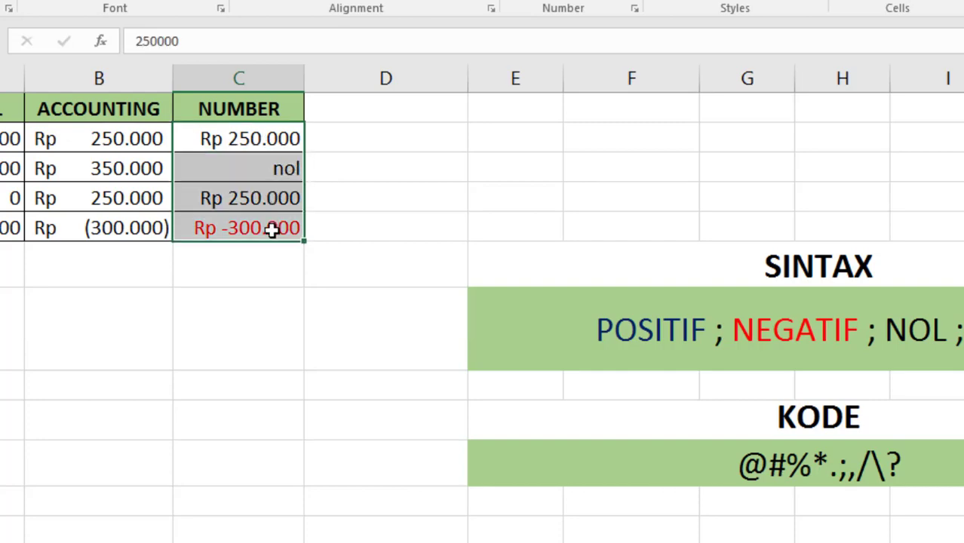
{"action": "left_click", "coordinate": [626, 2]}
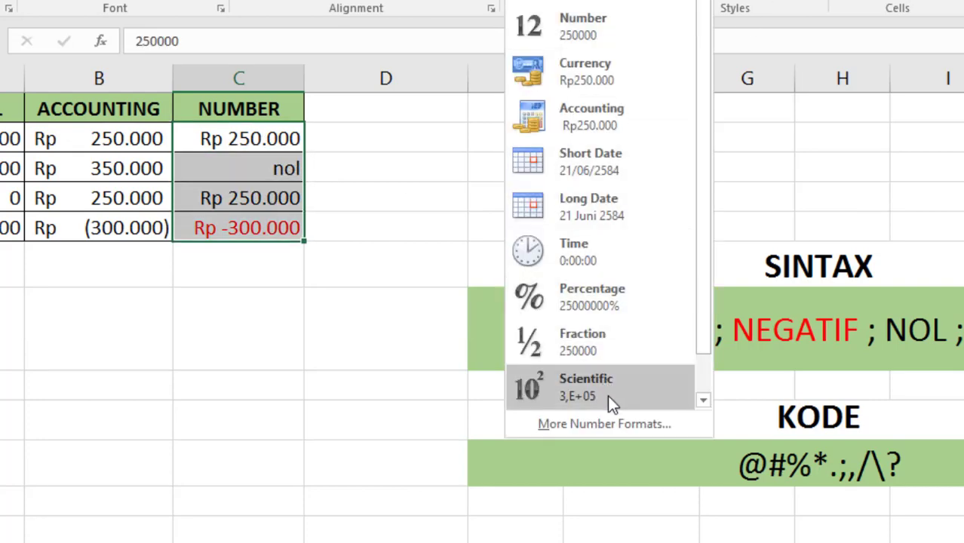
{"action": "left_click", "coordinate": [613, 424]}
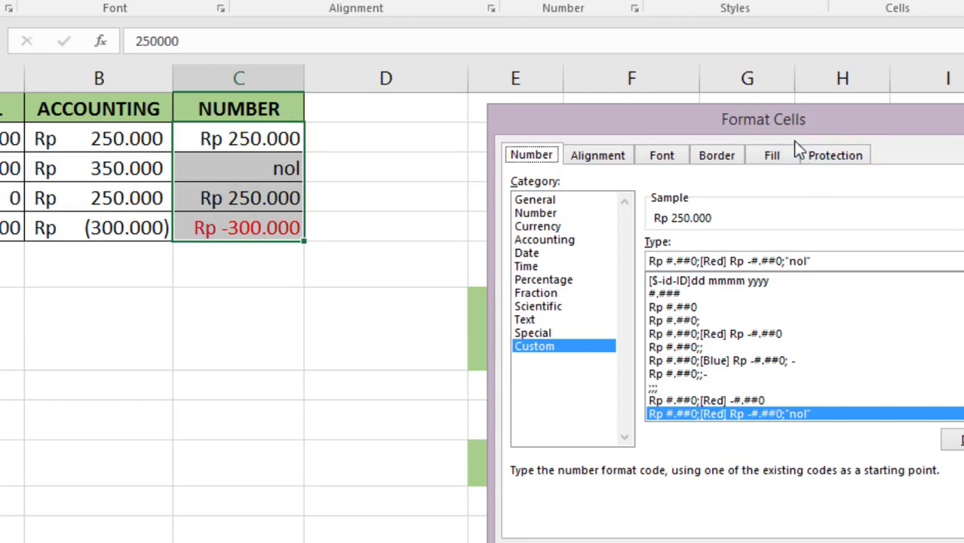
{"action": "left_click_drag", "start_coordinate": [782, 106], "coordinate": [771, 69]}
{"action": "left_click", "coordinate": [815, 227]}
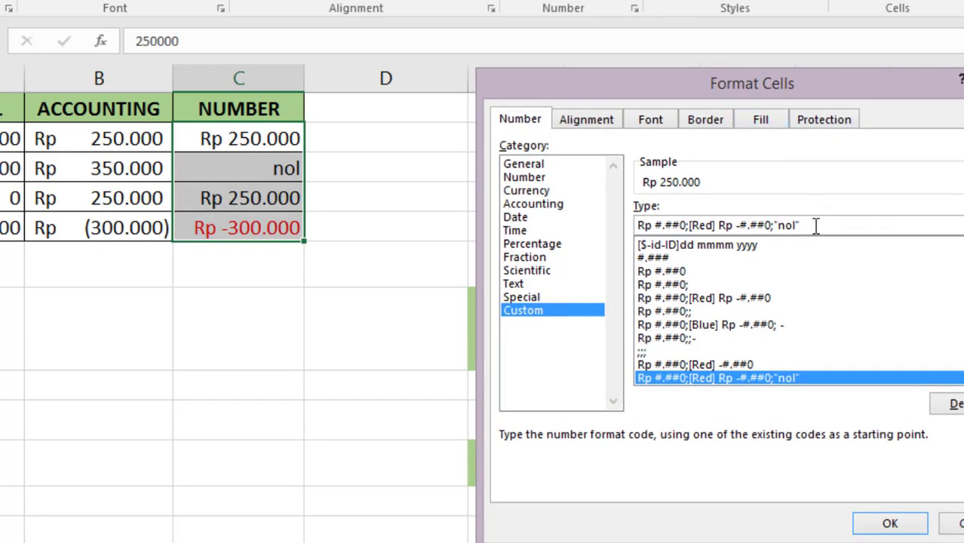
{"action": "key", "text": "BackSpace"}
{"action": "key", "text": "BackSpace"}
{"action": "key", "text": "BackSpace"}
{"action": "key", "text": "BackSpace"}
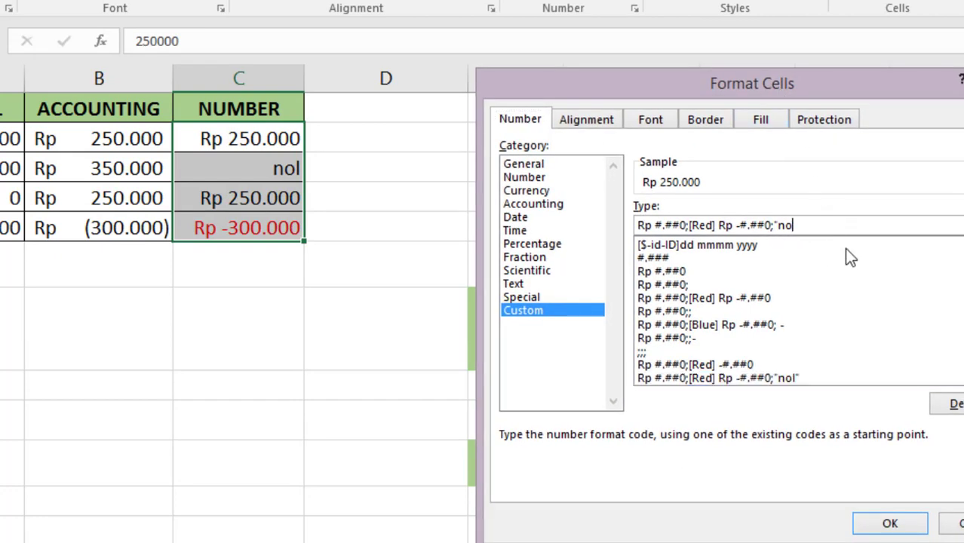
{"action": "key", "text": "BackSpace"}
{"action": "left_click", "coordinate": [884, 524]}
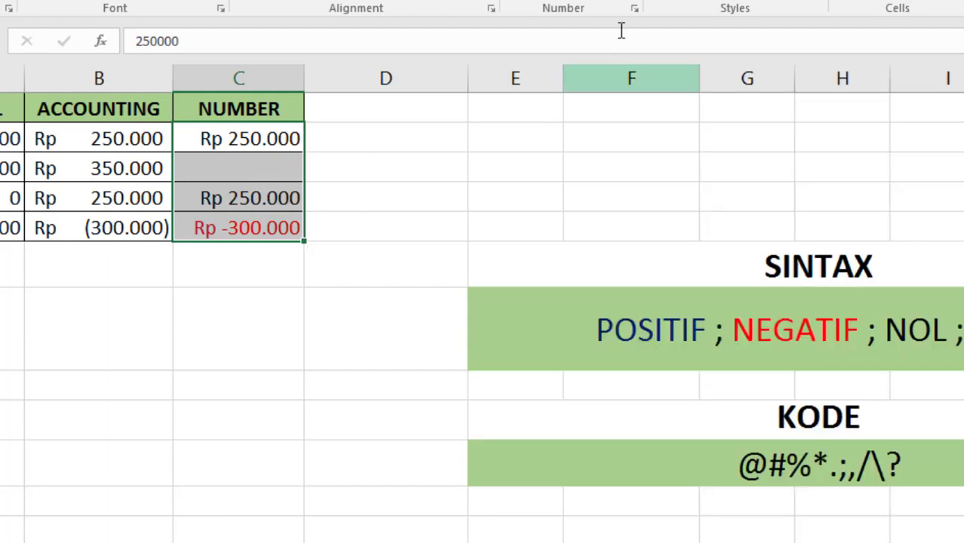
Step: Empty the negative section of the C11:C14 custom format as well, reducing the code to "Rp #.##0;;"
{"action": "left_click", "coordinate": [631, 1]}
{"action": "left_click", "coordinate": [603, 424]}
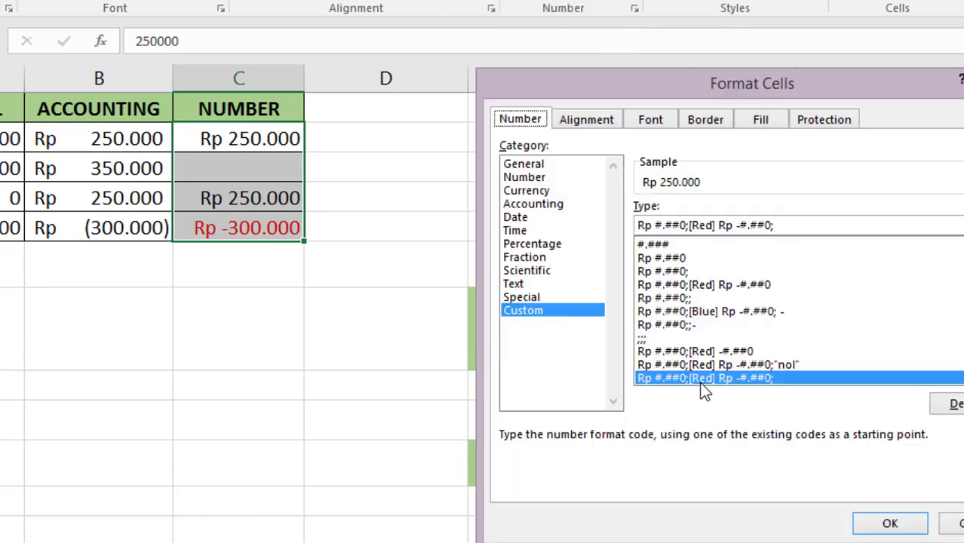
{"action": "left_click", "coordinate": [771, 225]}
{"action": "key", "text": "BackSpace"}
{"action": "key", "text": "BackSpace"}
{"action": "key", "text": "BackSpace"}
{"action": "key", "text": "BackSpace"}
{"action": "key", "text": "BackSpace"}
{"action": "key", "text": "BackSpace"}
{"action": "key", "text": "BackSpace"}
{"action": "key", "text": "BackSpace"}
{"action": "key", "text": "BackSpace"}
{"action": "key", "text": "BackSpace"}
{"action": "key", "text": "BackSpace"}
{"action": "key", "text": "BackSpace"}
{"action": "key", "text": "BackSpace"}
{"action": "key", "text": "BackSpace"}
{"action": "key", "text": "BackSpace"}
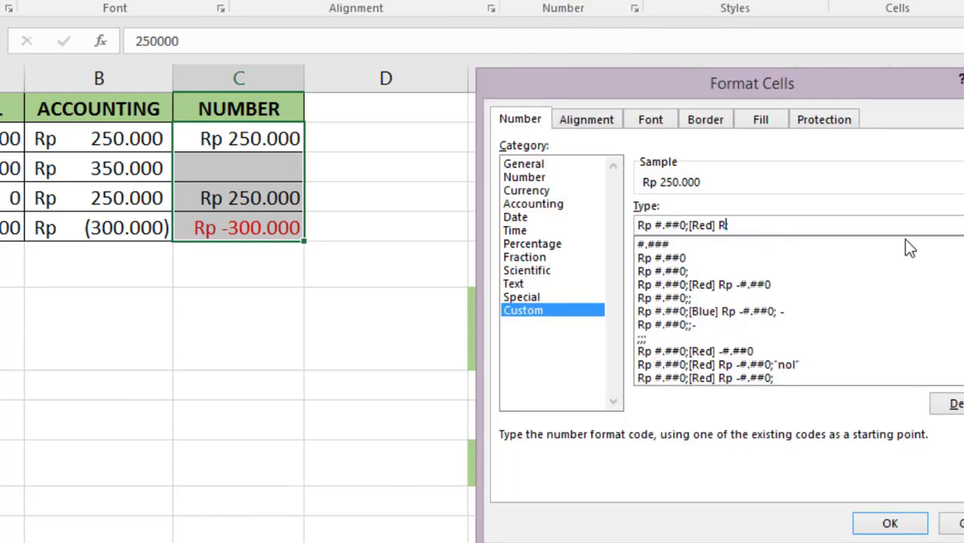
{"action": "key", "text": "BackSpace"}
{"action": "type", "text": ";"}
{"action": "left_click", "coordinate": [905, 531]}
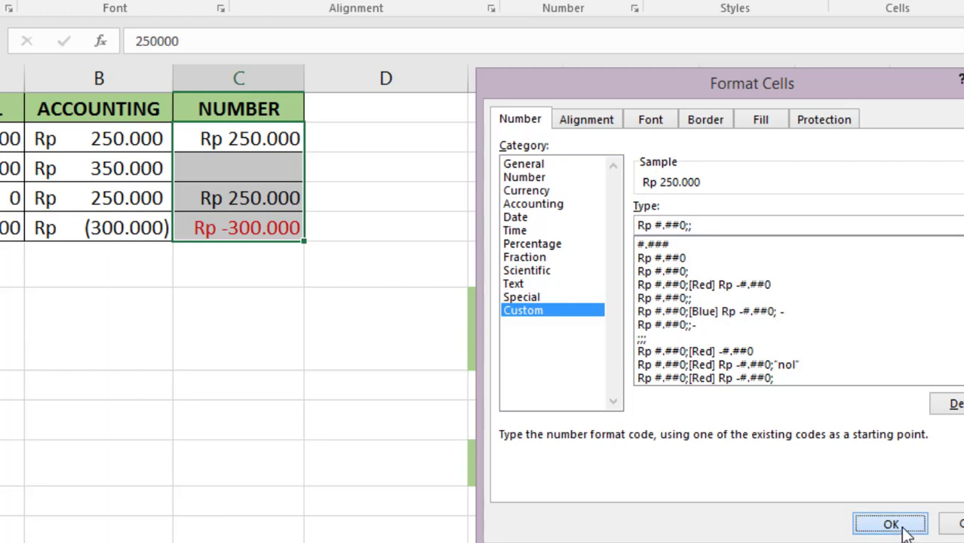
Step: Check the underlying values of the blank-looking cells C14 and C12
{"action": "left_click", "coordinate": [280, 224]}
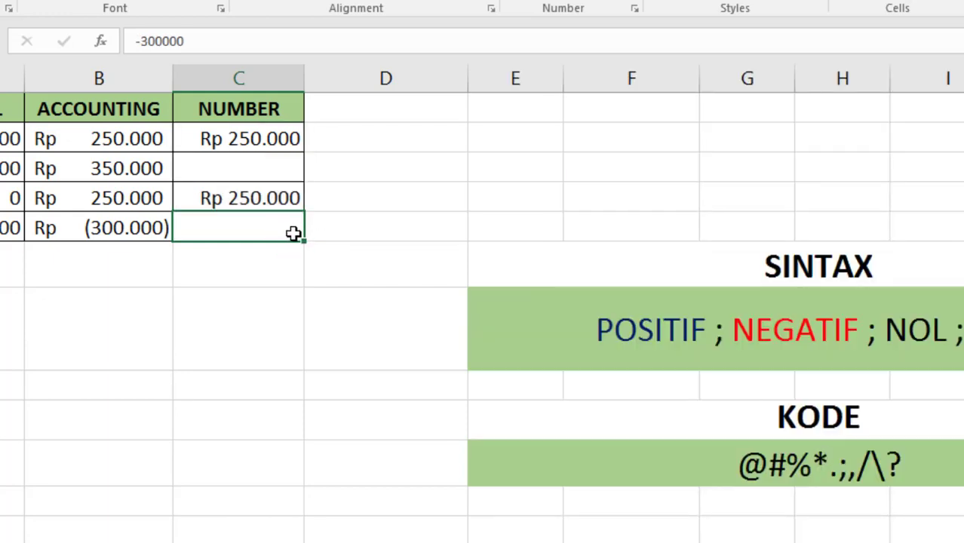
{"action": "left_click", "coordinate": [264, 157]}
{"action": "left_click", "coordinate": [285, 221]}
Step: Remove the positive section from the C11:C14 custom format too, leaving only ";;" as the code
{"action": "left_click_drag", "start_coordinate": [256, 136], "coordinate": [265, 226]}
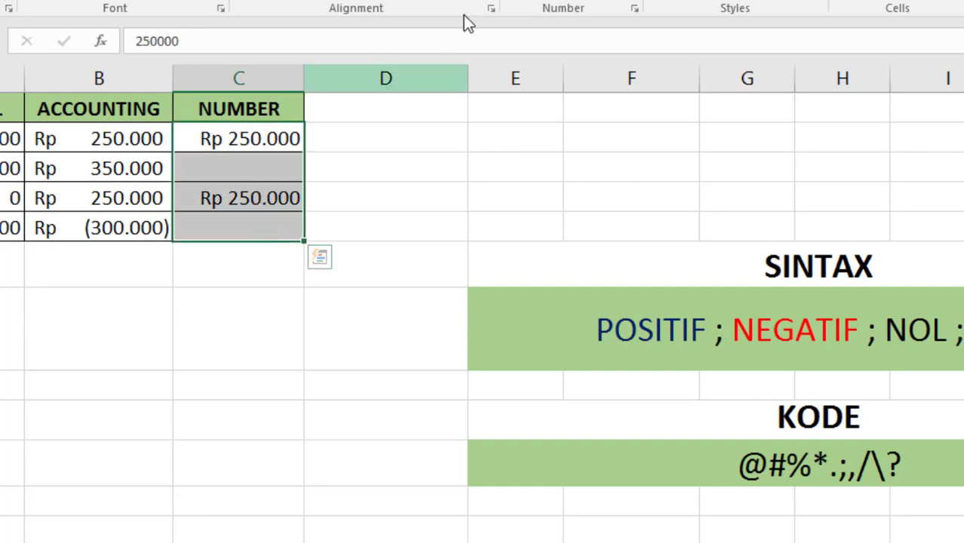
{"action": "left_click", "coordinate": [702, 1]}
{"action": "left_click", "coordinate": [600, 423]}
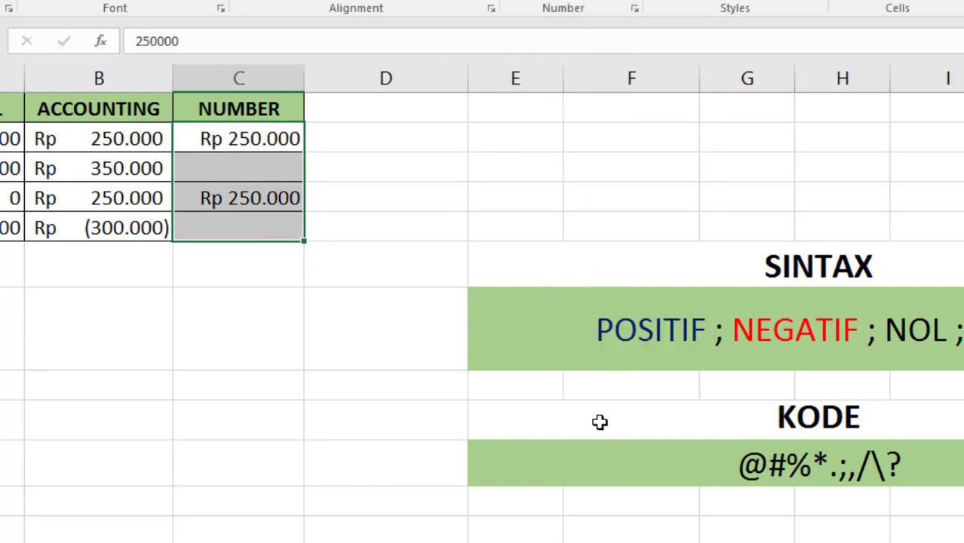
{"action": "left_click", "coordinate": [689, 225]}
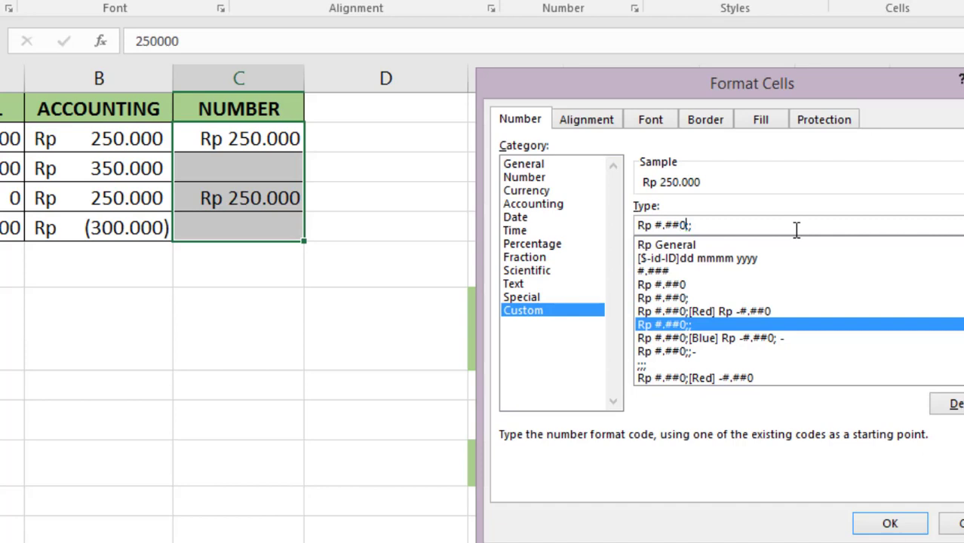
{"action": "key", "text": "BackSpace"}
{"action": "key", "text": "BackSpace"}
{"action": "key", "text": "BackSpace"}
{"action": "key", "text": "BackSpace"}
{"action": "key", "text": "BackSpace"}
{"action": "key", "text": "BackSpace"}
{"action": "key", "text": "BackSpace"}
{"action": "key", "text": "BackSpace"}
{"action": "key", "text": "BackSpace"}
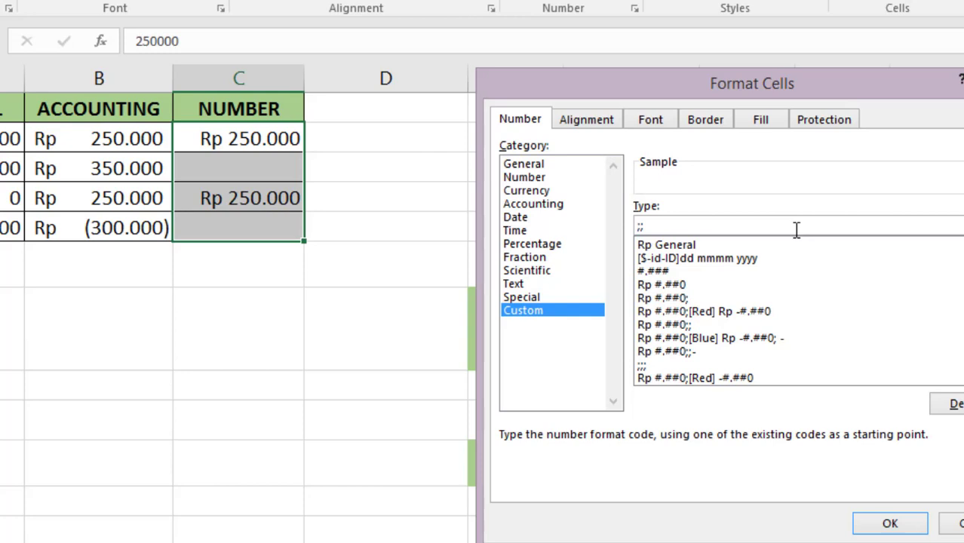
{"action": "left_click", "coordinate": [895, 526]}
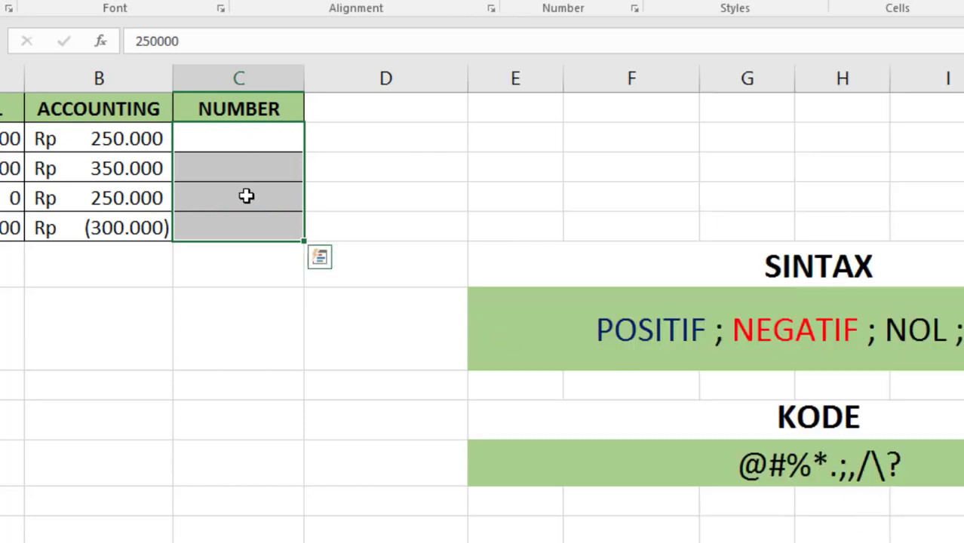
Step: Examine the underlying values of the hidden cells in the NUMBER column, including C11 and C12
{"action": "left_click", "coordinate": [273, 143]}
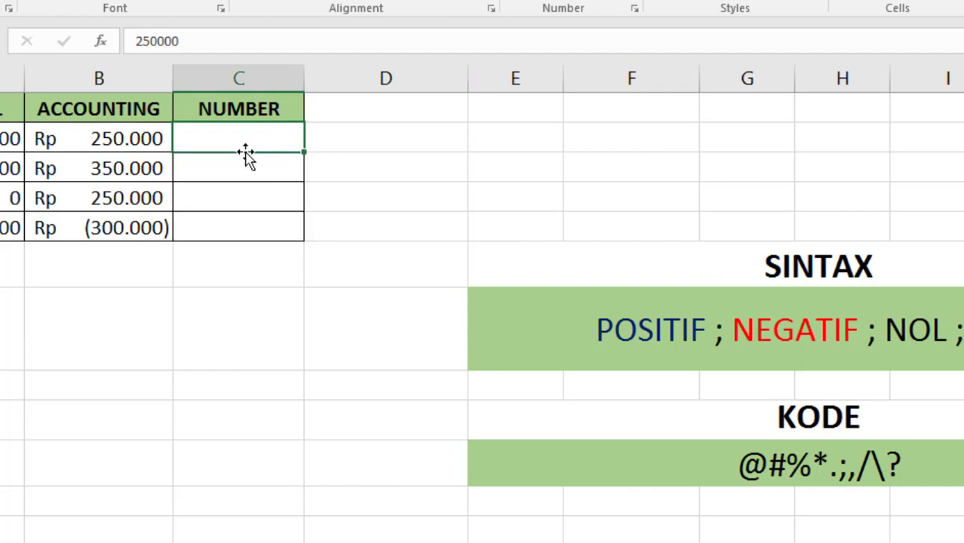
{"action": "left_click", "coordinate": [249, 160]}
{"action": "left_click", "coordinate": [269, 150]}
{"action": "left_click", "coordinate": [294, 174]}
{"action": "left_click", "coordinate": [270, 133]}
{"action": "left_click_drag", "start_coordinate": [265, 139], "coordinate": [263, 224]}
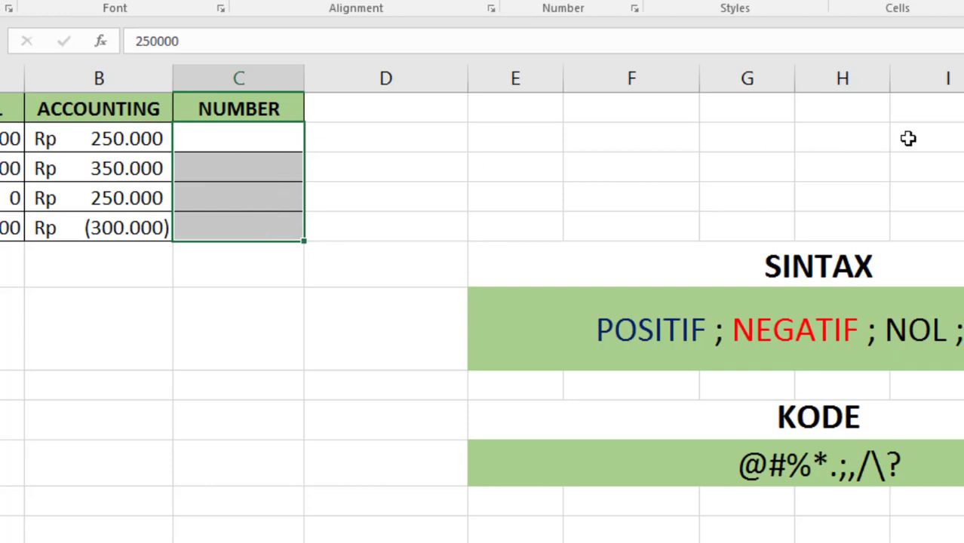
{"action": "left_click", "coordinate": [273, 147]}
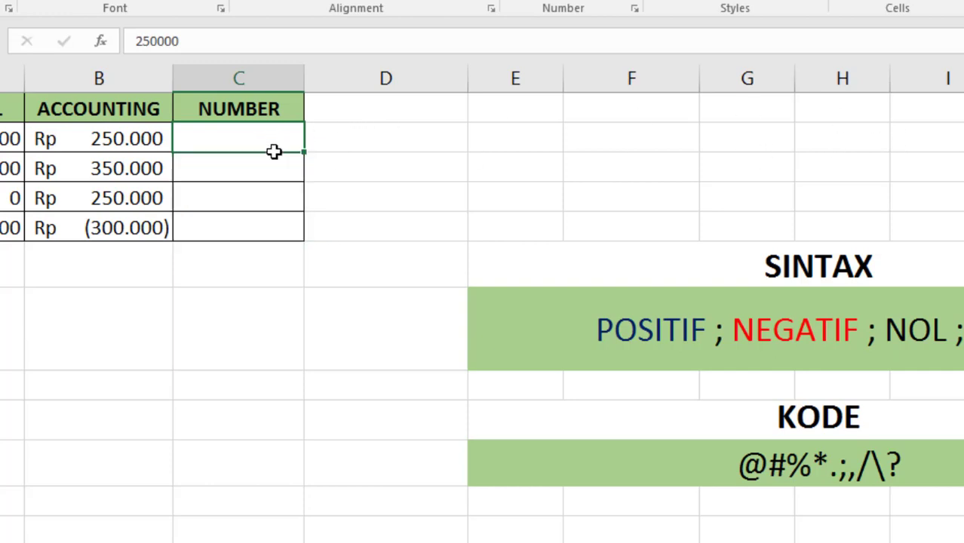
{"action": "left_click", "coordinate": [288, 175]}
Step: Replace the ";;" custom format of C11:C14 with the Number category, using zero decimal places and no thousands separator
{"action": "left_click_drag", "start_coordinate": [277, 141], "coordinate": [278, 219]}
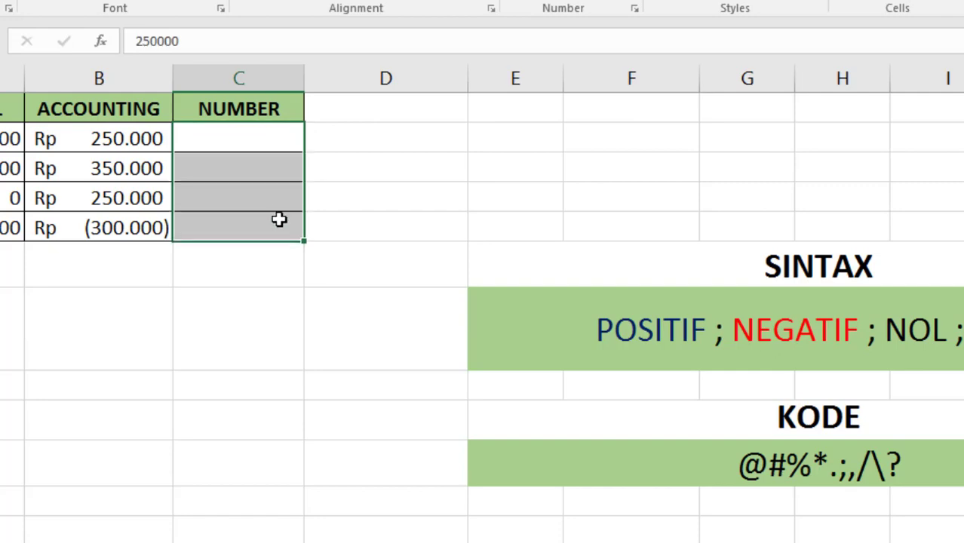
{"action": "left_click", "coordinate": [703, 0]}
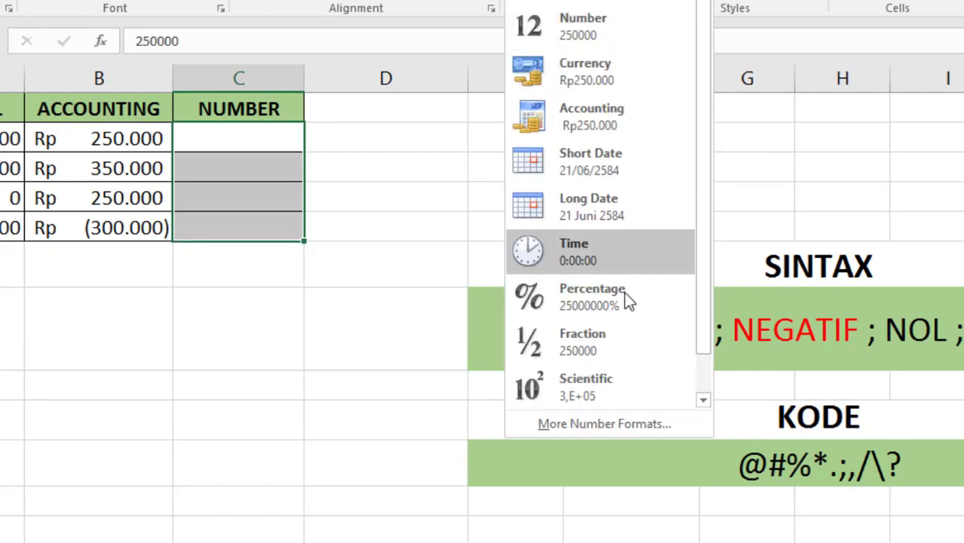
{"action": "left_click", "coordinate": [626, 419]}
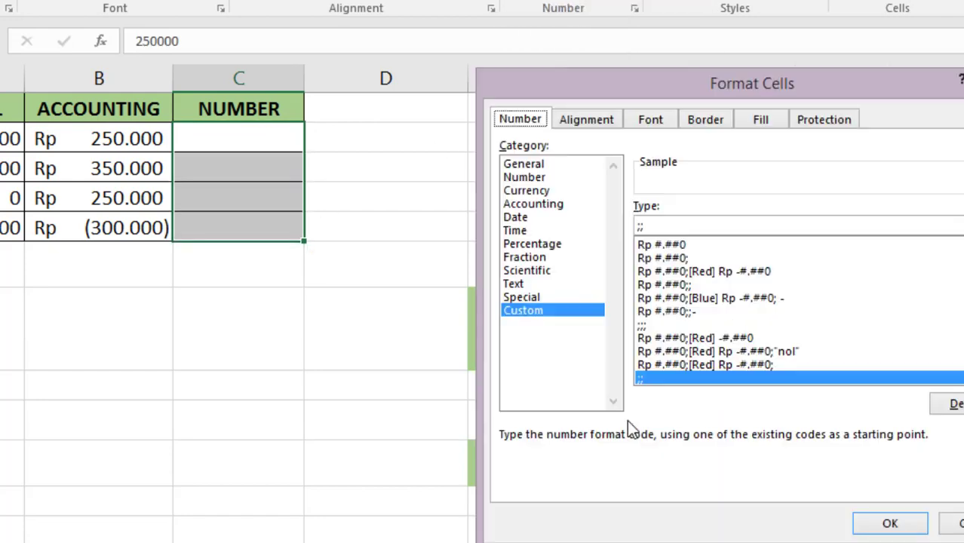
{"action": "left_click", "coordinate": [678, 221]}
{"action": "left_click_drag", "start_coordinate": [828, 90], "coordinate": [392, 24]}
{"action": "key", "text": "BackSpace"}
{"action": "key", "text": "BackSpace"}
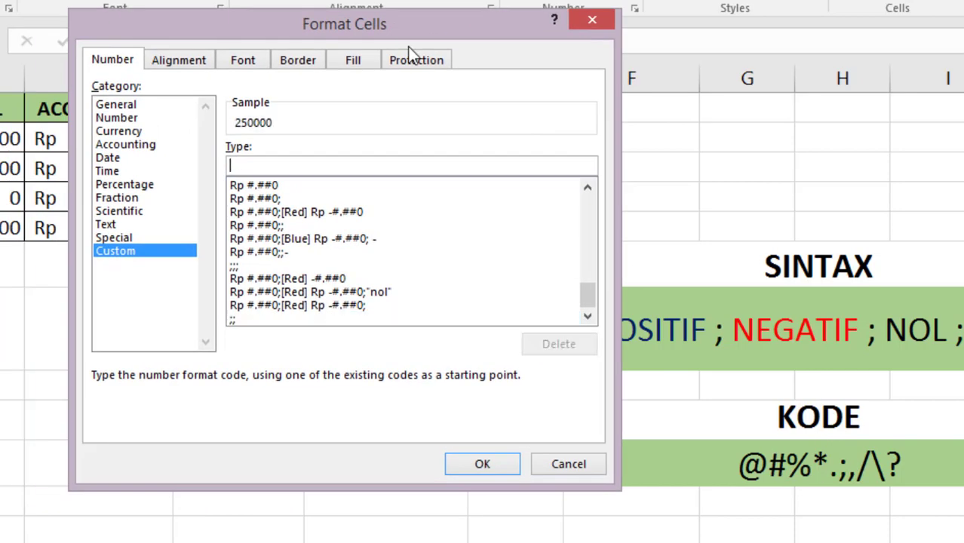
{"action": "left_click_drag", "start_coordinate": [715, 33], "coordinate": [714, 31]}
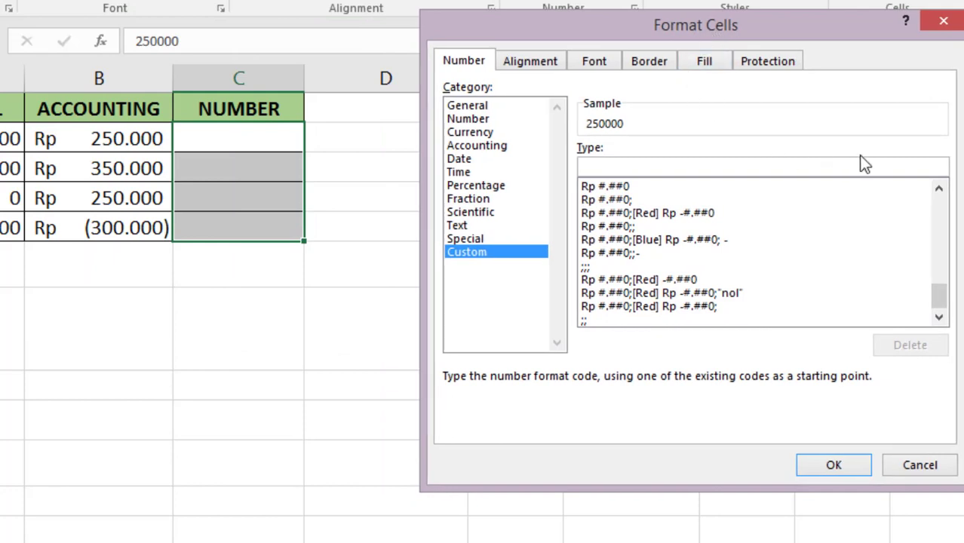
{"action": "left_click", "coordinate": [477, 119]}
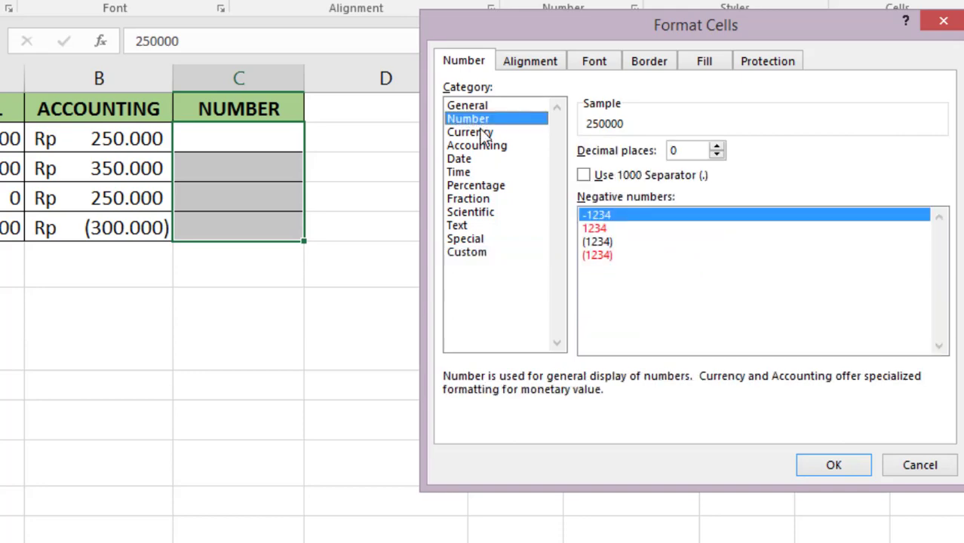
{"action": "left_click", "coordinate": [844, 462]}
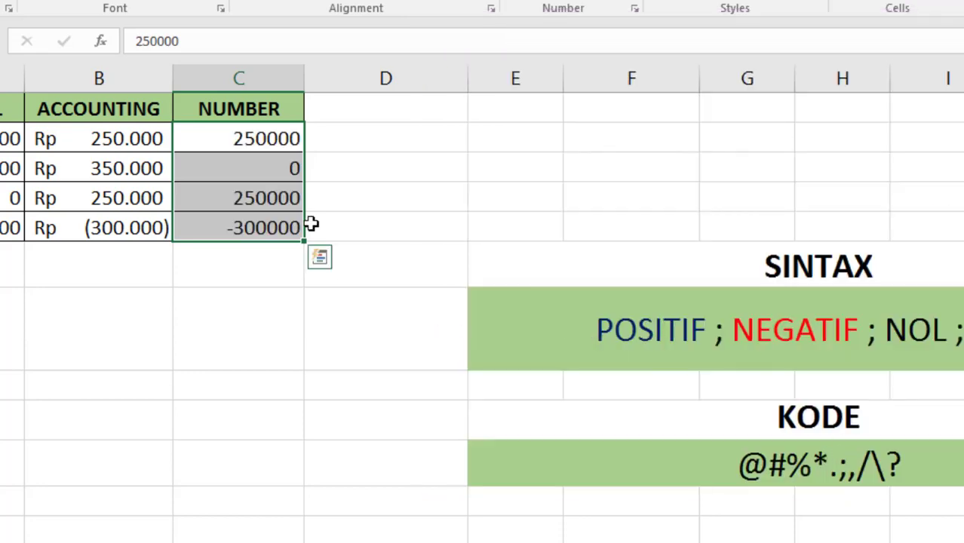
Step: Select the NUMBER column values in C11:C14 again
{"action": "left_click", "coordinate": [280, 280]}
{"action": "left_click", "coordinate": [273, 150]}
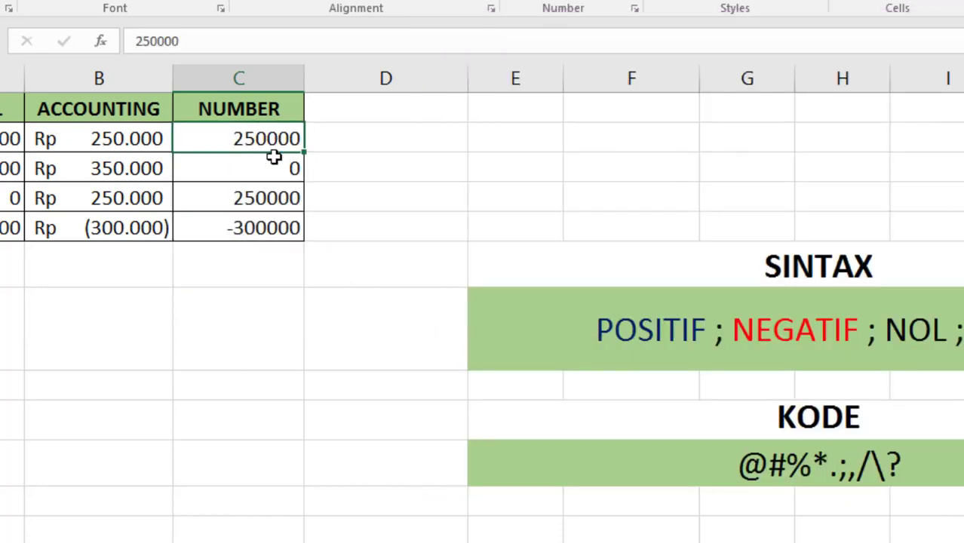
{"action": "left_click_drag", "start_coordinate": [274, 156], "coordinate": [280, 221]}
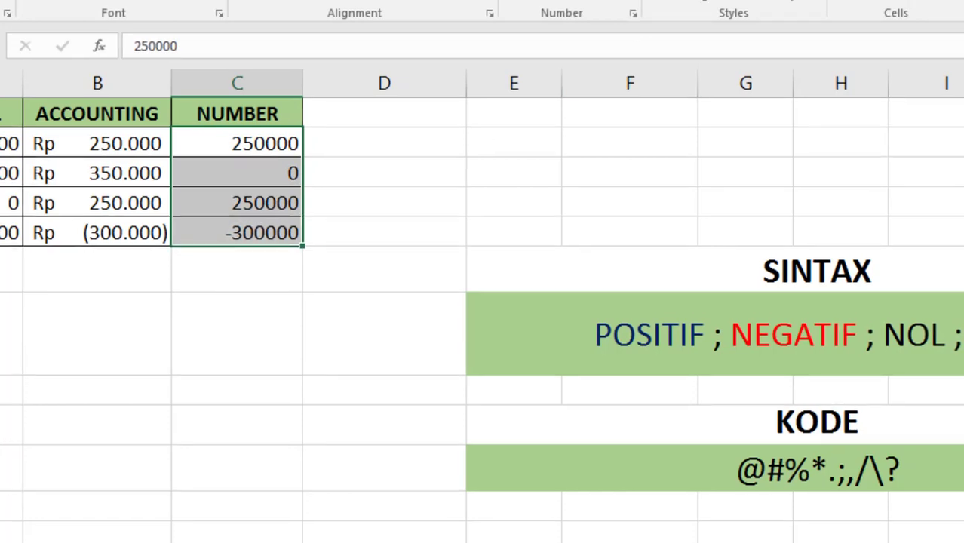
Step: Open the custom number format of C11:C14 and clear its existing code
{"action": "left_click", "coordinate": [609, 22]}
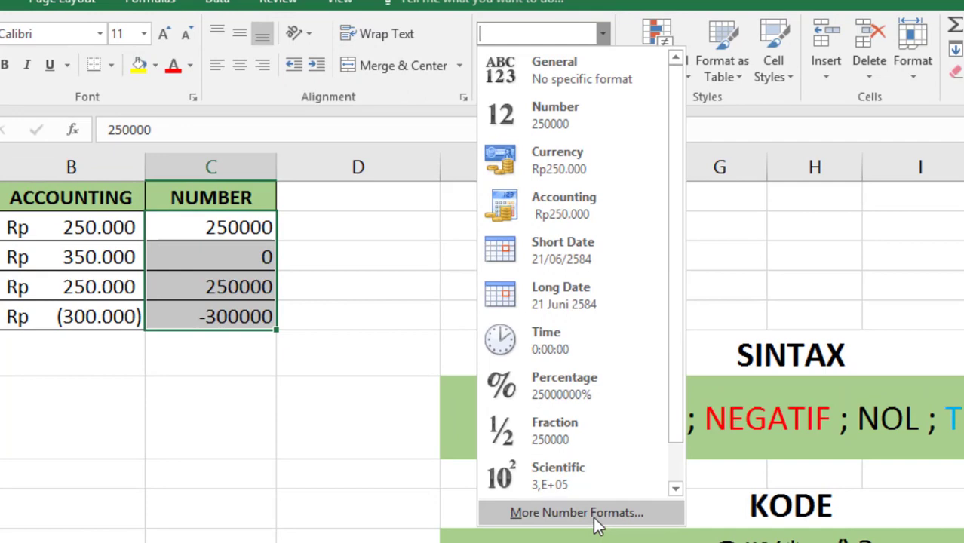
{"action": "left_click", "coordinate": [593, 518]}
{"action": "left_click", "coordinate": [440, 341]}
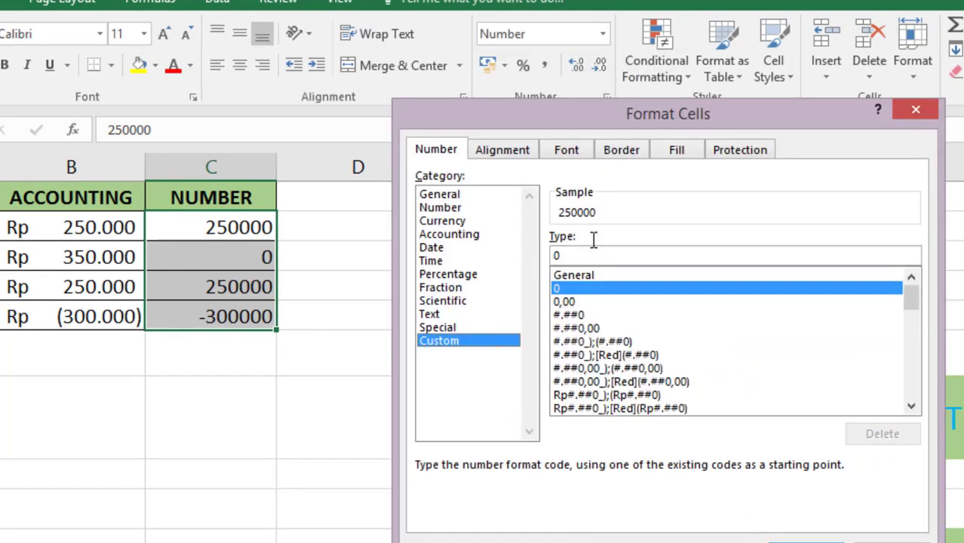
{"action": "left_click_drag", "start_coordinate": [699, 101], "coordinate": [336, 170]}
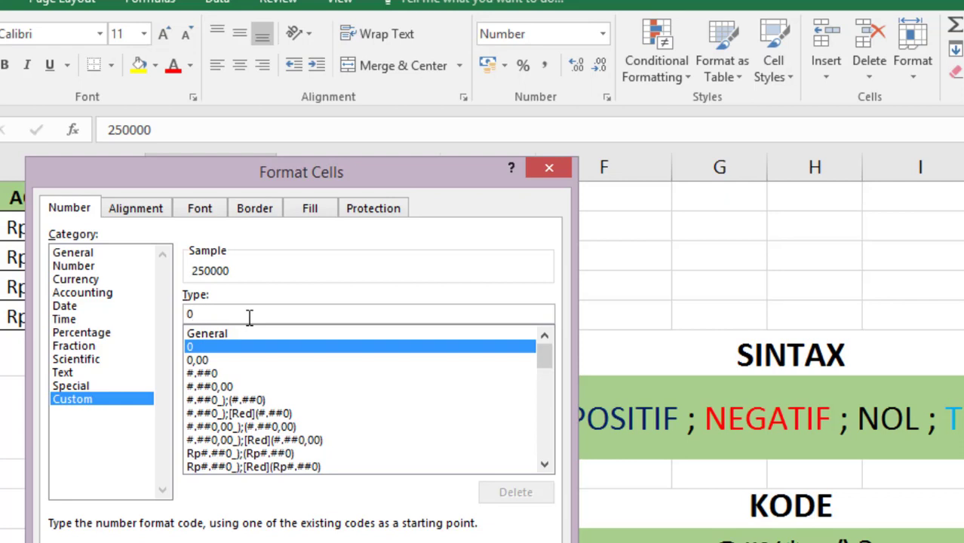
{"action": "key", "text": "BackSpace"}
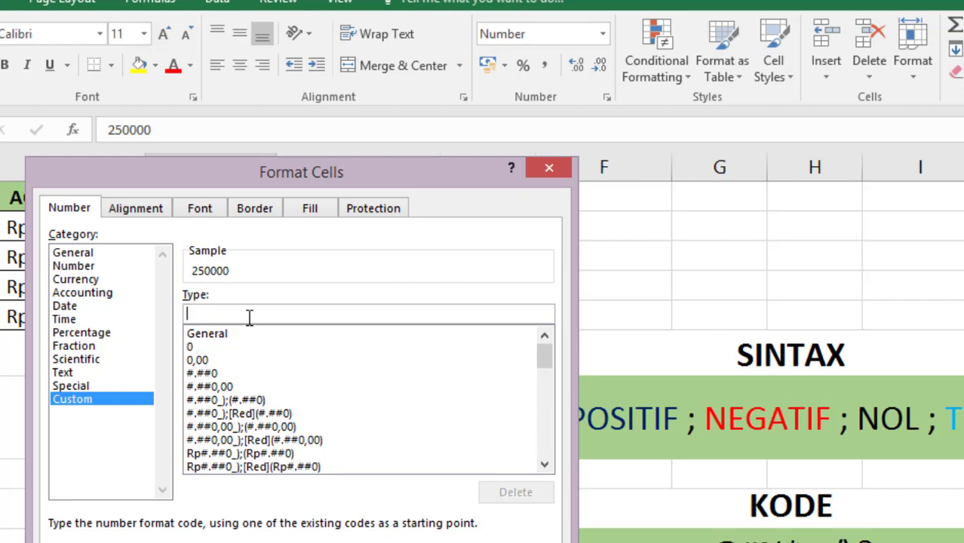
{"action": "type", "text": "R"}
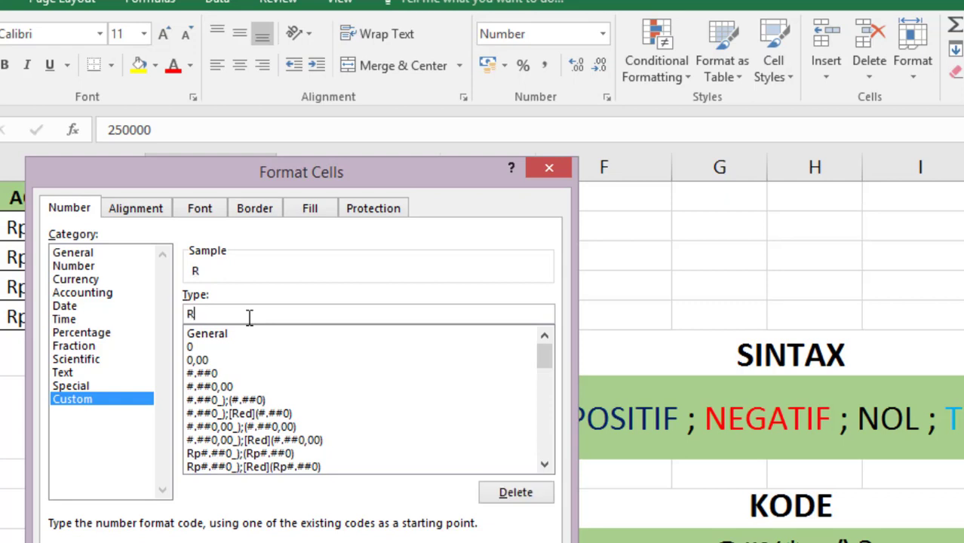
{"action": "type", "text": "p"}
{"action": "key", "text": "BackSpace"}
{"action": "key", "text": "BackSpace"}
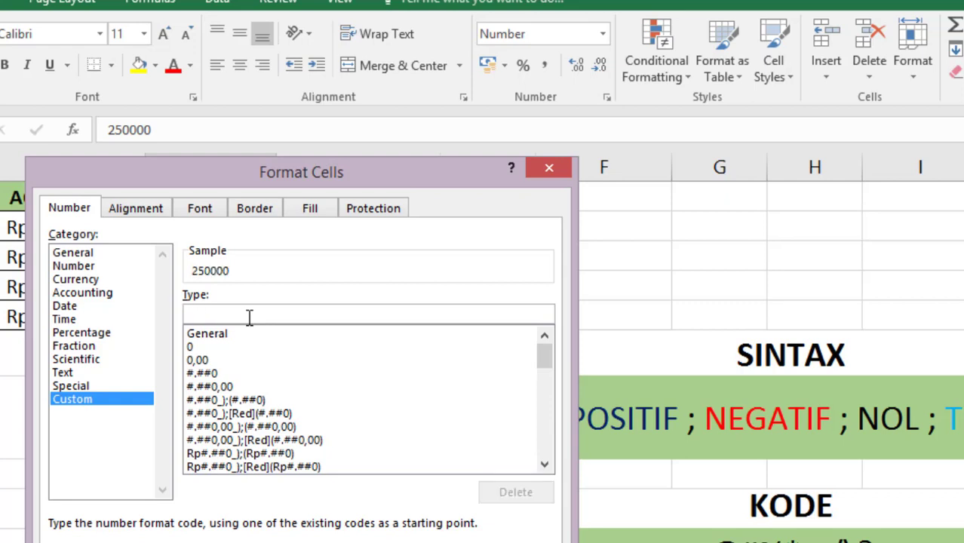
Step: Enter the quoted text "Total" followed by a space and # as the custom format code for C11:C14
{"action": "type", "text": "Tota"}
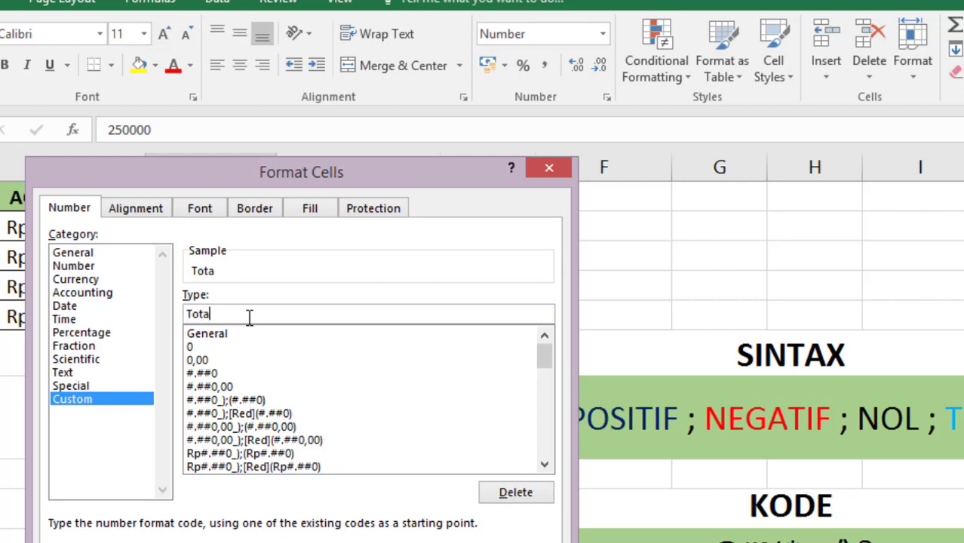
{"action": "type", "text": "l\""}
{"action": "type", "text": "\""}
{"action": "key", "text": "Right"}
{"action": "key", "text": "Right"}
{"action": "key", "text": "Right"}
{"action": "type", "text": "#"}
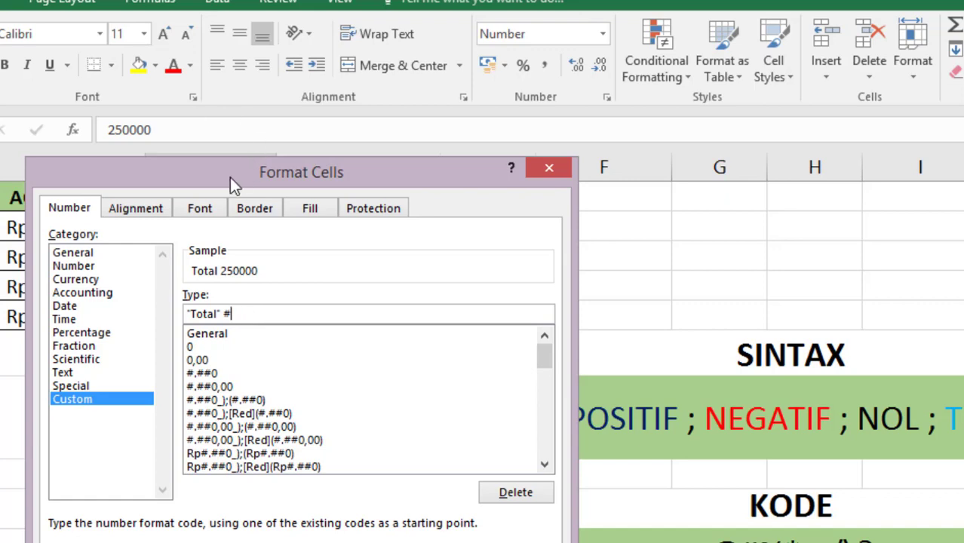
{"action": "left_click_drag", "start_coordinate": [230, 177], "coordinate": [541, 151]}
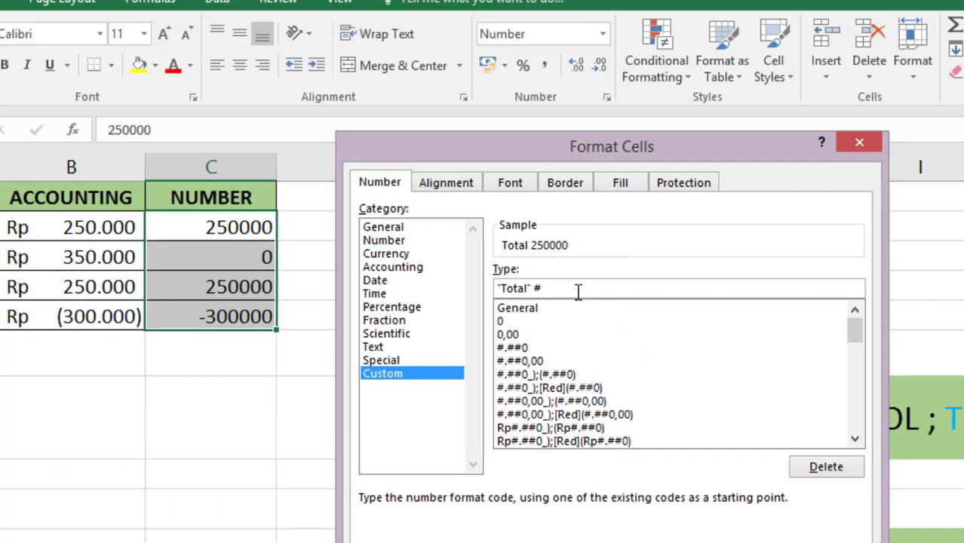
Step: Extend the code to "Total" #.##0,00, apply it to C11:C14, and widen column C to fit the formatted values
{"action": "type", "text": "."}
{"action": "type", "text": "##"}
{"action": "type", "text": "0"}
{"action": "type", "text": ","}
{"action": "type", "text": "3"}
{"action": "key", "text": "BackSpace"}
{"action": "type", "text": "###"}
{"action": "key", "text": "BackSpace"}
{"action": "key", "text": "BackSpace"}
{"action": "key", "text": "BackSpace"}
{"action": "type", "text": "00"}
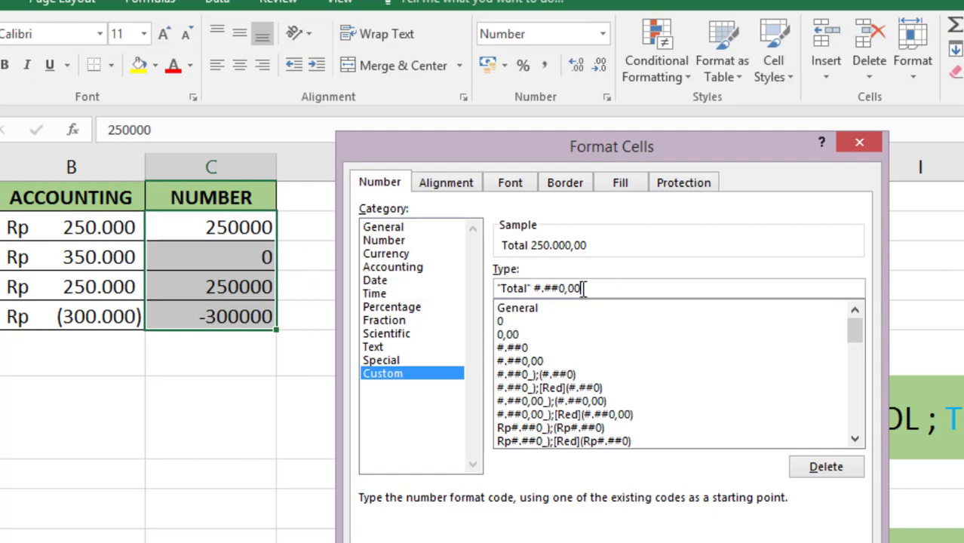
{"action": "key", "text": "Return"}
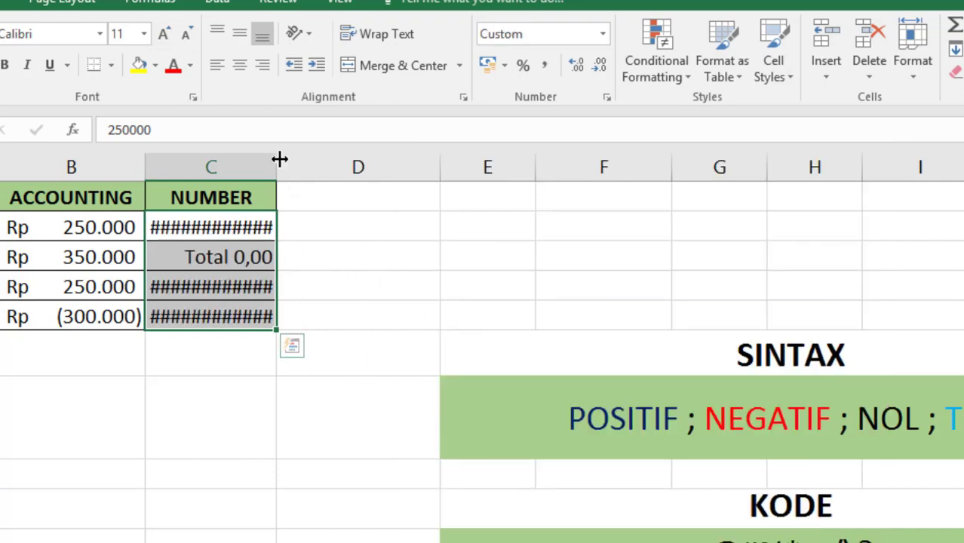
{"action": "left_click_drag", "start_coordinate": [277, 167], "coordinate": [343, 166]}
Step: Change the value in C11 to 250000,2536 and reselect the cell
{"action": "double_click", "coordinate": [273, 228]}
{"action": "left_click", "coordinate": [339, 228]}
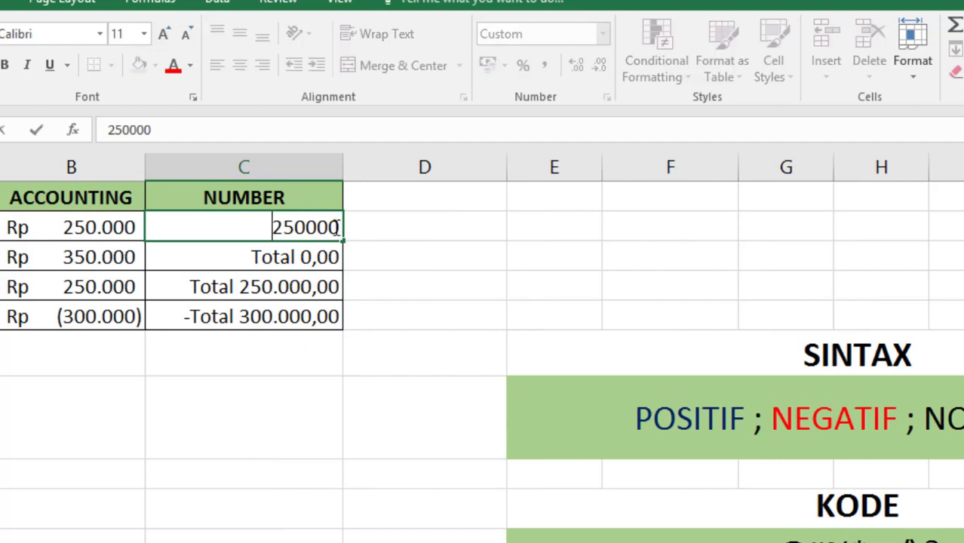
{"action": "type", "text": ","}
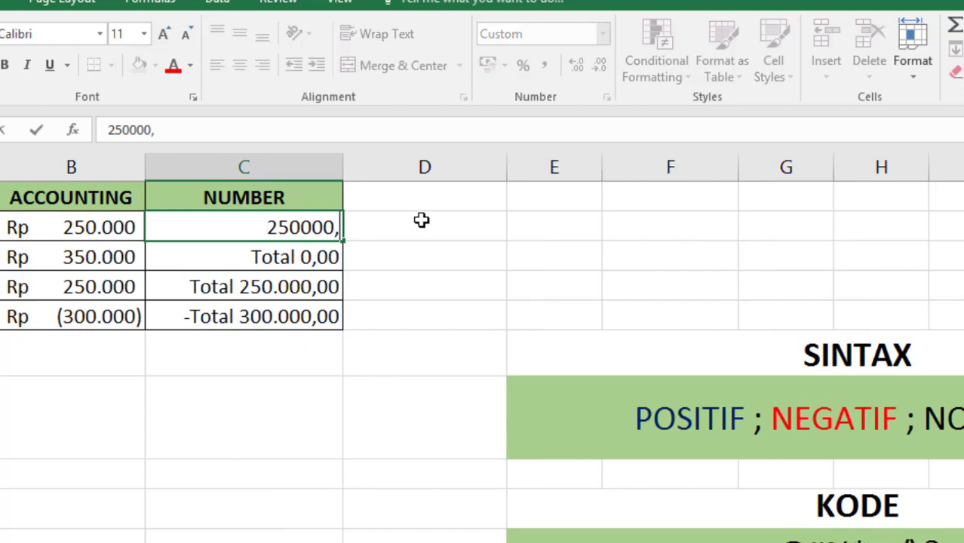
{"action": "key", "text": "Return"}
{"action": "key", "text": "Up"}
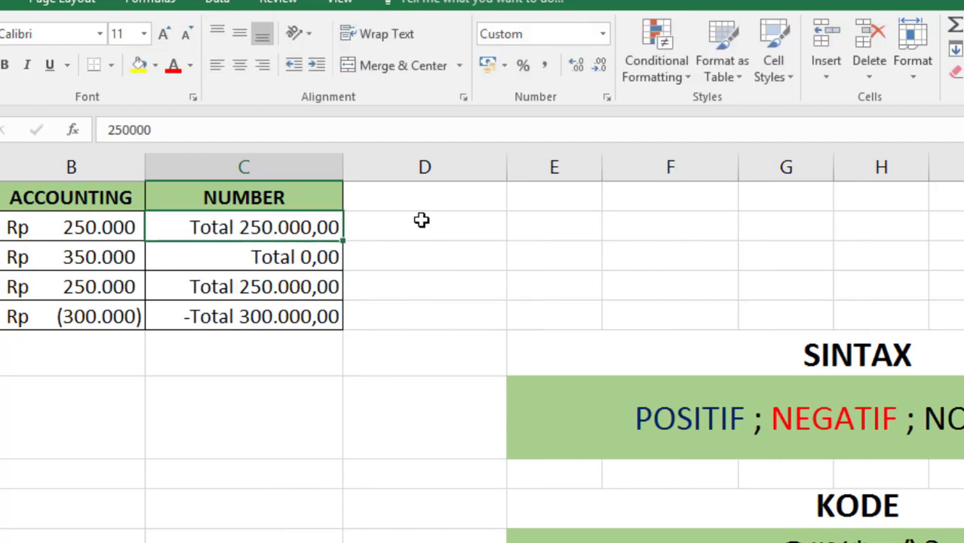
{"action": "key", "text": "F2"}
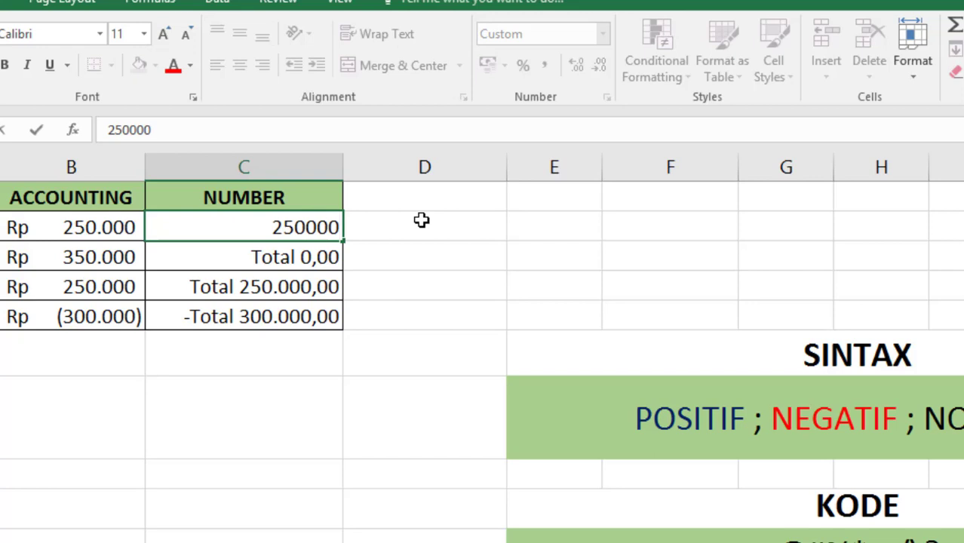
{"action": "type", "text": ",25"}
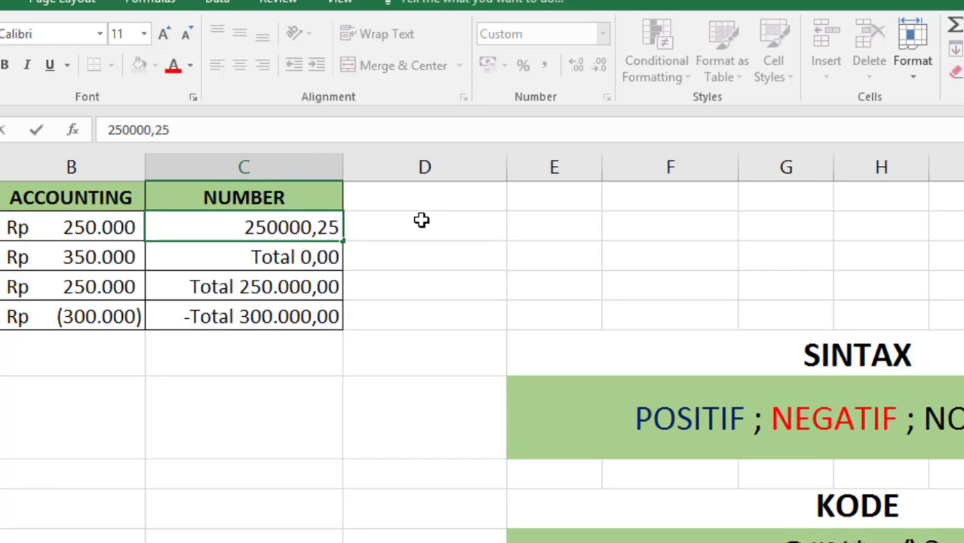
{"action": "type", "text": "36"}
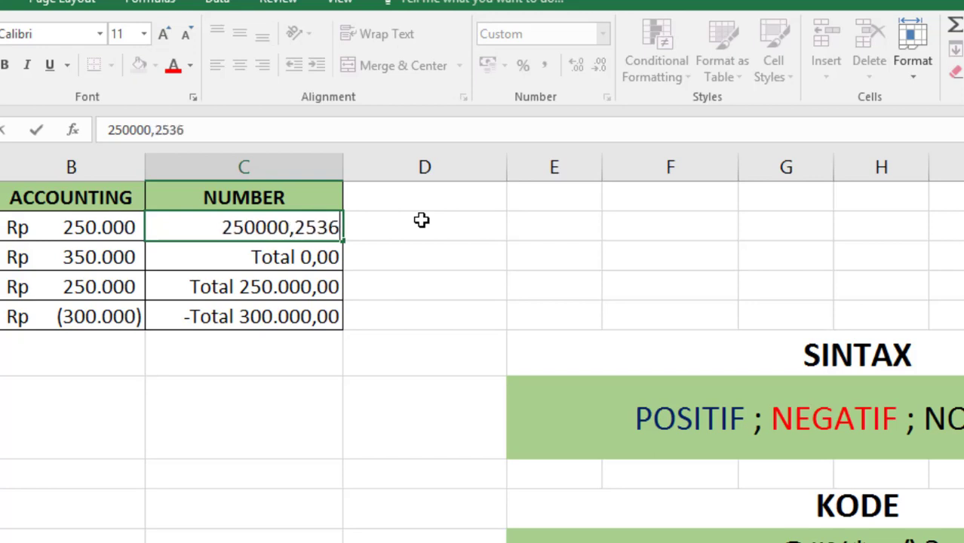
{"action": "key", "text": "Return"}
{"action": "key", "text": "Up"}
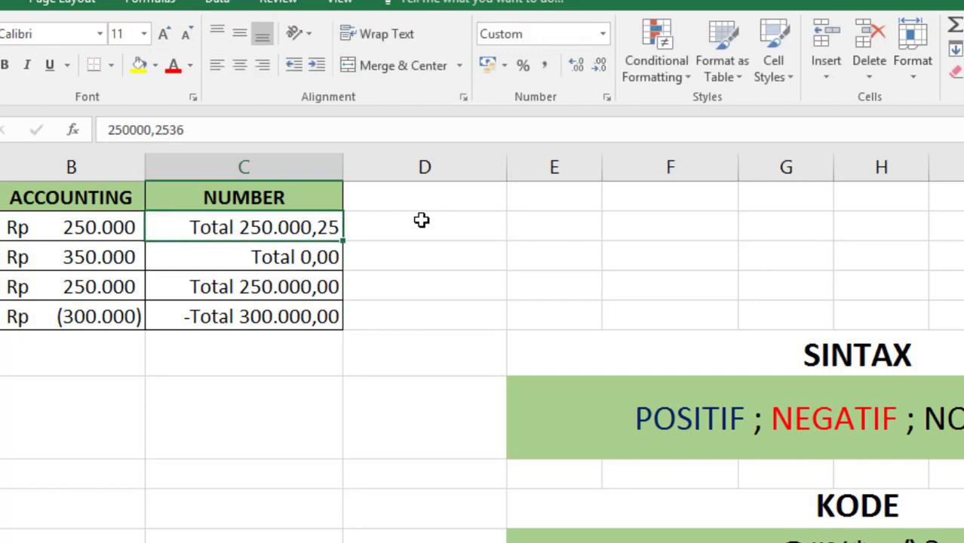
Step: Add the negative section ;[blue] -#.##0 to the custom number format of C11
{"action": "key", "text": "ctrl+1"}
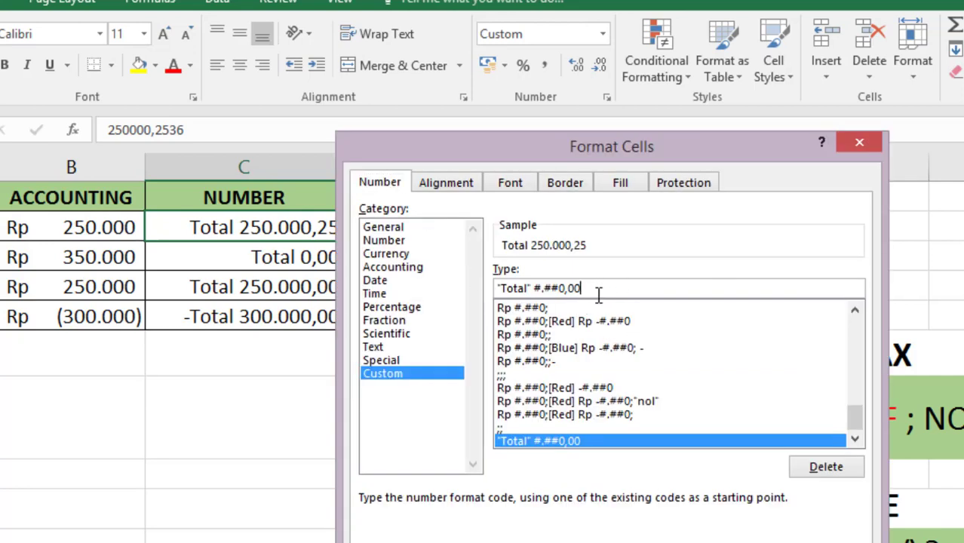
{"action": "left_click_drag", "start_coordinate": [611, 145], "coordinate": [649, 154]}
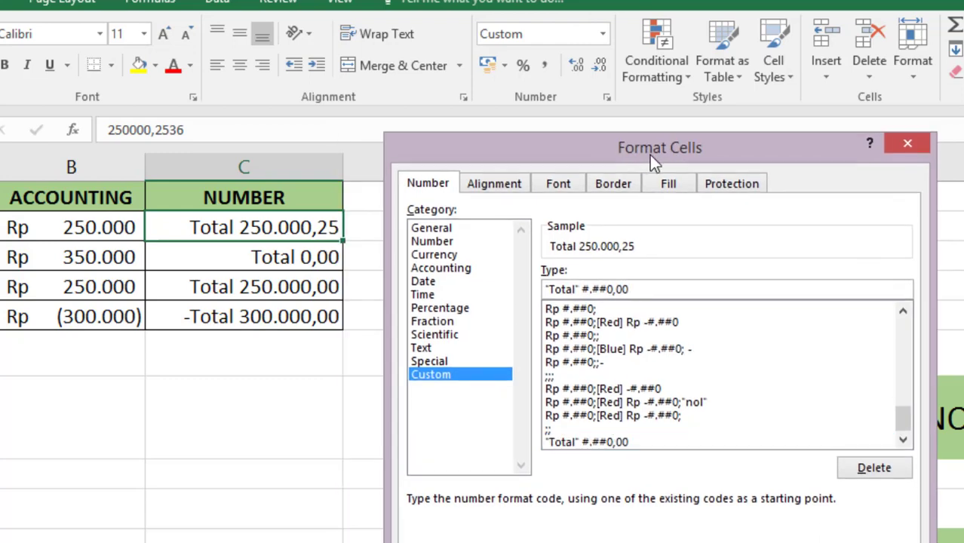
{"action": "type", "text": ";"}
{"action": "type", "text": "[blue] -#.##0"}
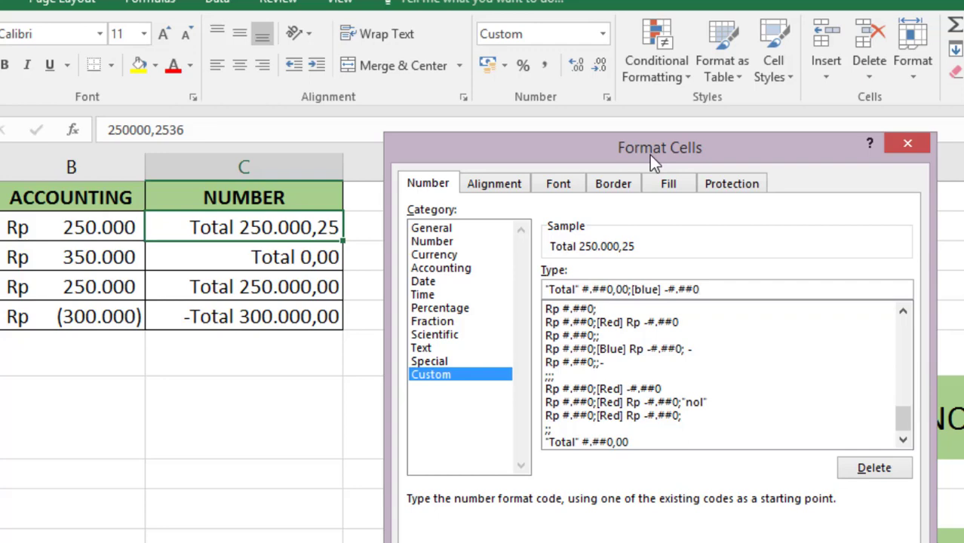
Step: Add ,### as optional decimals to the negative section of C11's custom format and apply it
{"action": "type", "text": ",365"}
{"action": "key", "text": "BackSpace"}
{"action": "key", "text": "BackSpace"}
{"action": "key", "text": "BackSpace"}
{"action": "type", "text": "###"}
{"action": "left_click_drag", "start_coordinate": [727, 290], "coordinate": [704, 290]}
{"action": "left_click", "coordinate": [727, 291]}
{"action": "key", "text": "Return"}
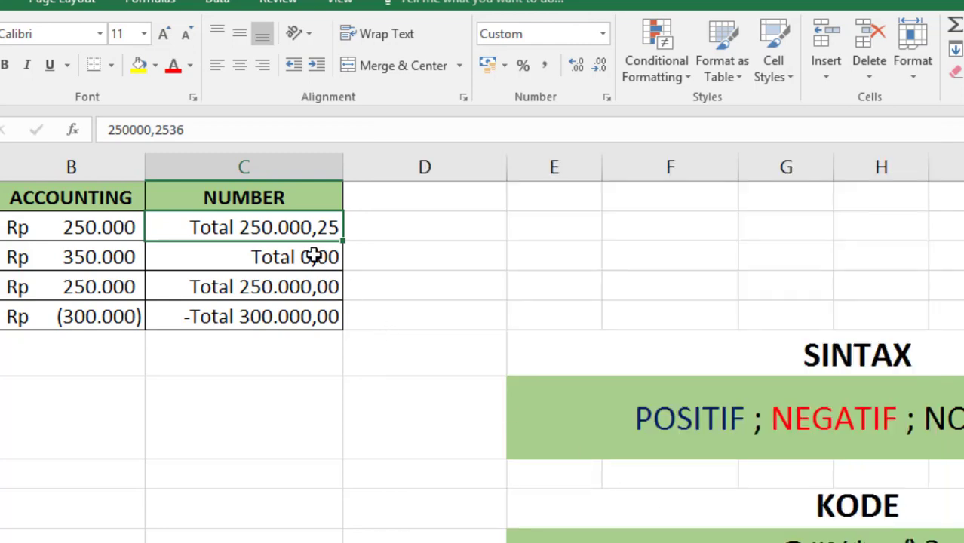
Step: Make the value in C11 negative by changing it to -250000,2536
{"action": "double_click", "coordinate": [247, 224]}
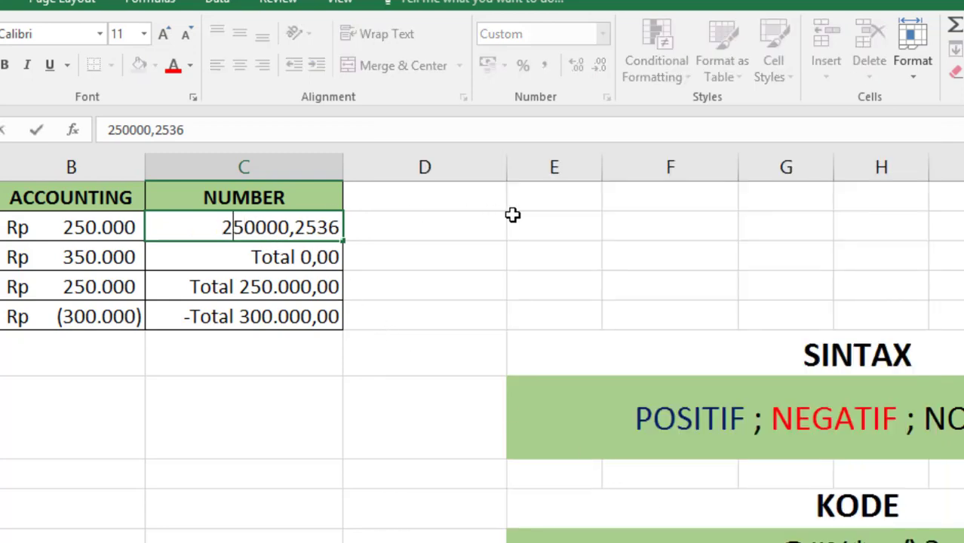
{"action": "type", "text": "-"}
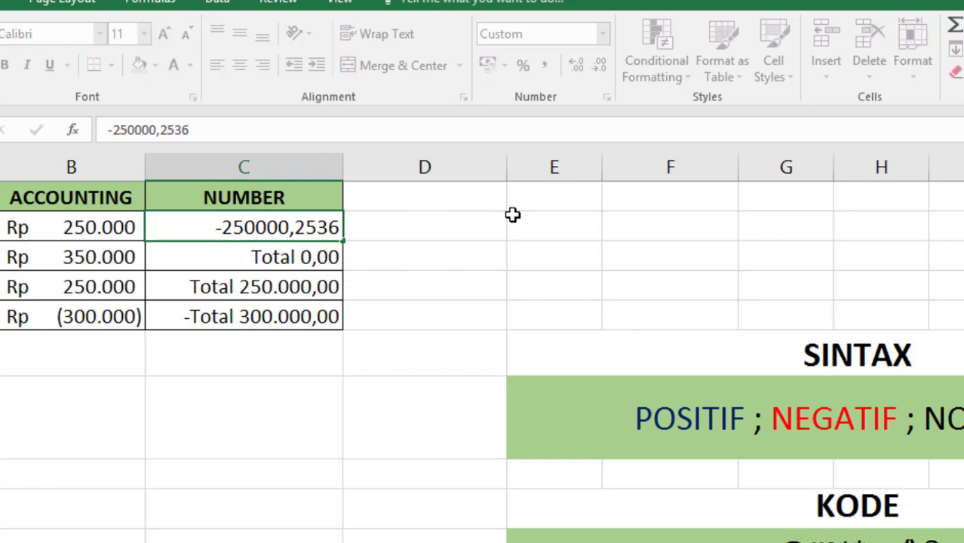
{"action": "key", "text": "Return"}
{"action": "key", "text": "Up"}
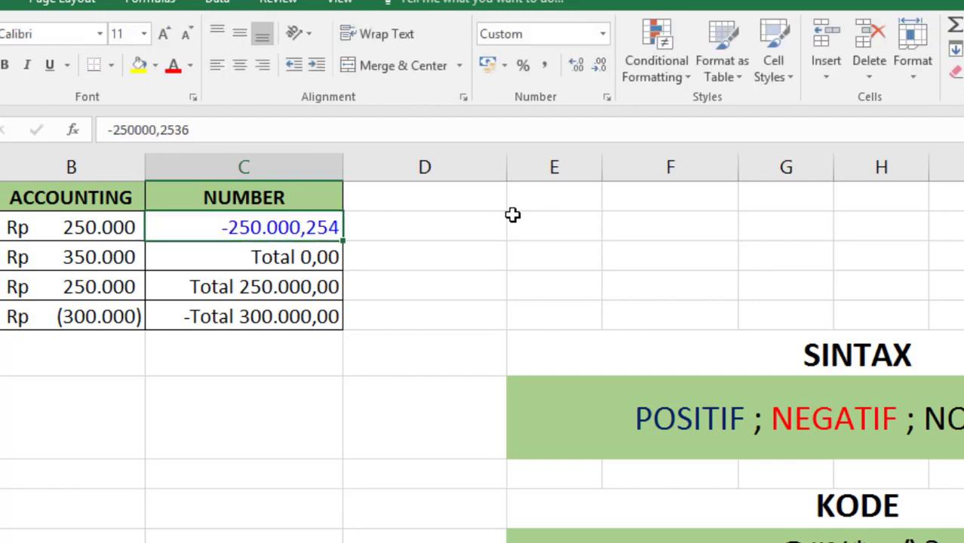
Step: Remove the decimals from C11 so its value is -250000
{"action": "key", "text": "F2"}
{"action": "key", "text": "BackSpace"}
{"action": "key", "text": "BackSpace"}
{"action": "key", "text": "BackSpace"}
{"action": "key", "text": "BackSpace"}
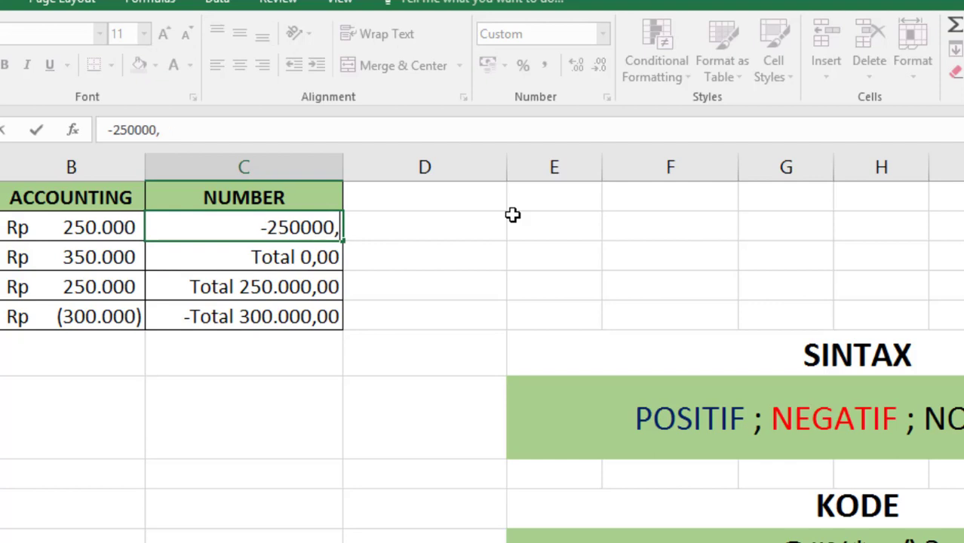
{"action": "key", "text": "ctrl+Return"}
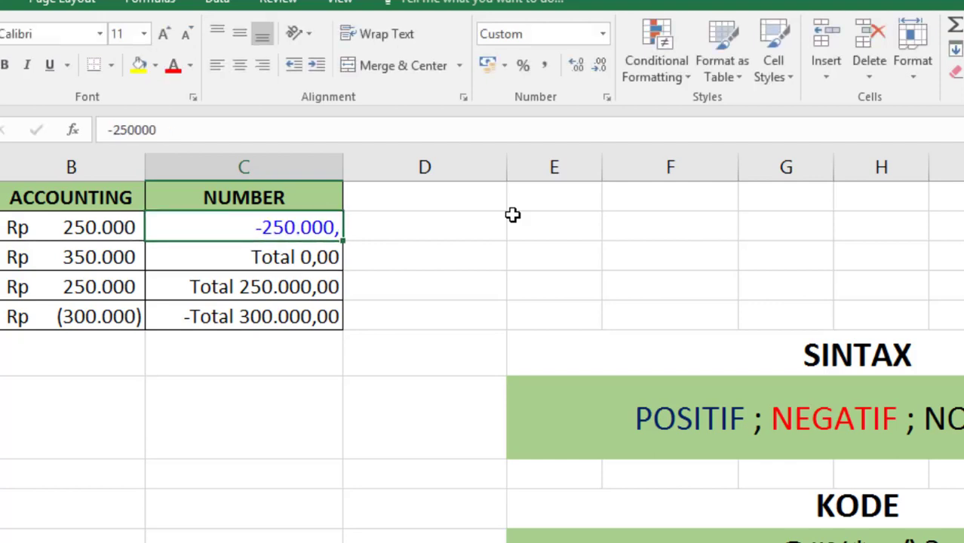
Step: Replace the ### decimals in the negative section of C11's custom format with 00 and apply it
{"action": "left_click", "coordinate": [603, 34]}
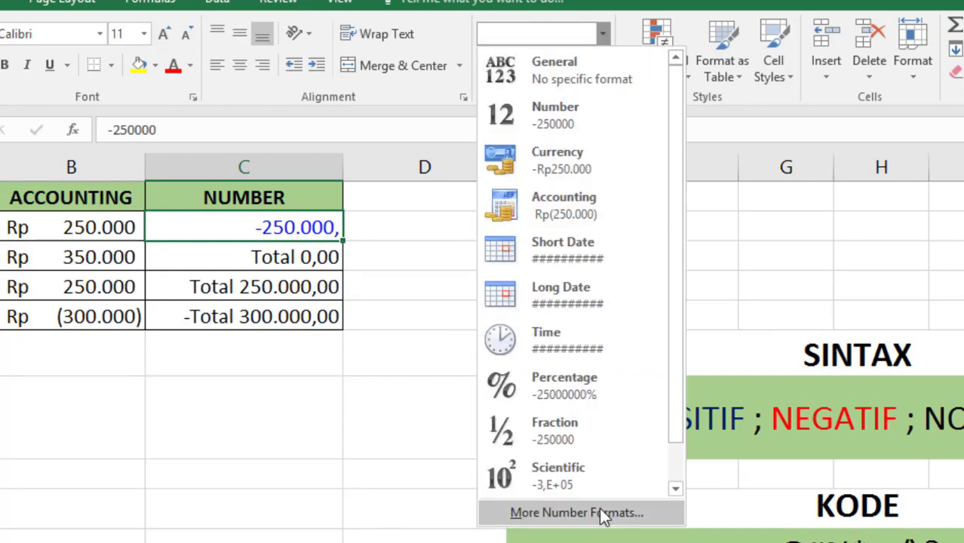
{"action": "left_click", "coordinate": [603, 513]}
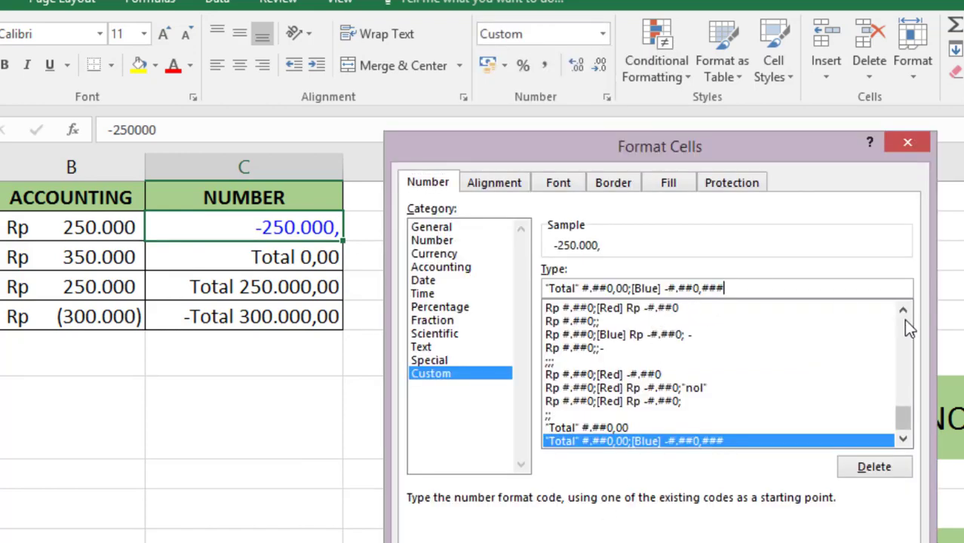
{"action": "key", "text": "BackSpace"}
{"action": "key", "text": "BackSpace"}
{"action": "key", "text": "BackSpace"}
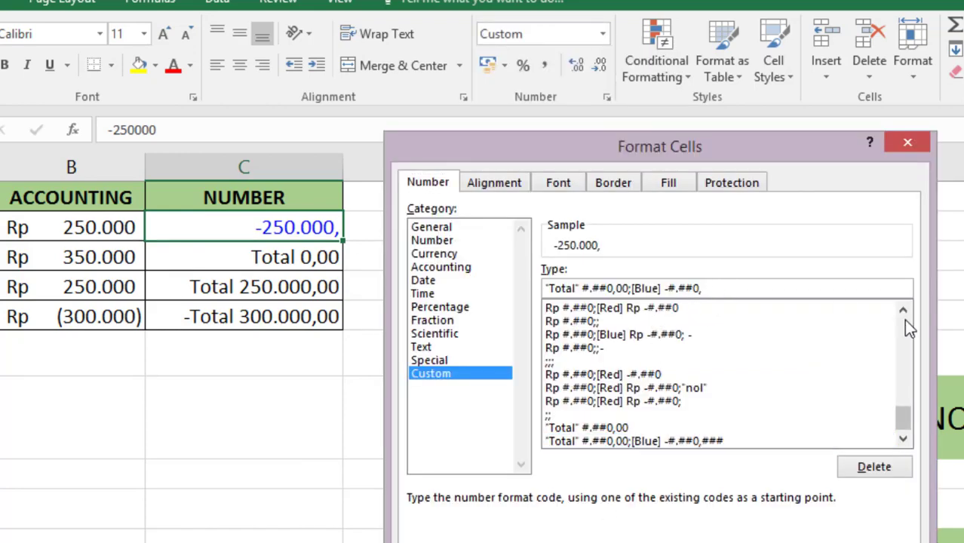
{"action": "type", "text": "00"}
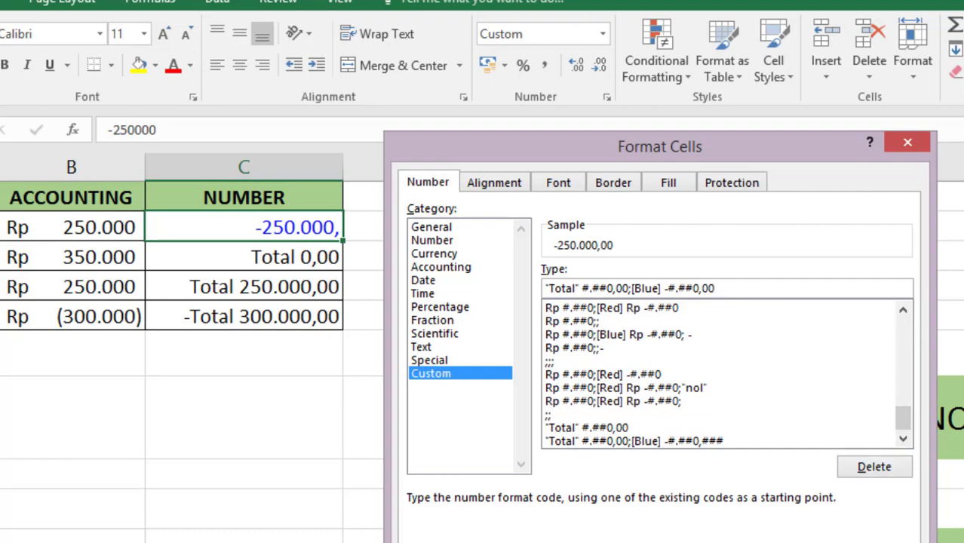
{"action": "key", "text": "Return"}
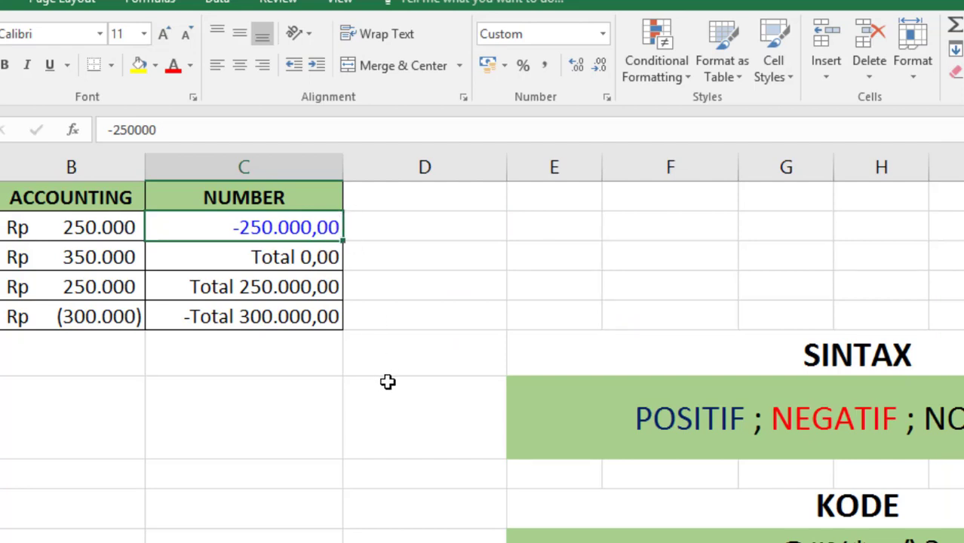
Step: Examine C11's custom format code, focusing on the 0 before the decimal comma in the positive section
{"action": "left_click", "coordinate": [389, 355]}
{"action": "left_click", "coordinate": [310, 226]}
{"action": "left_click", "coordinate": [603, 34]}
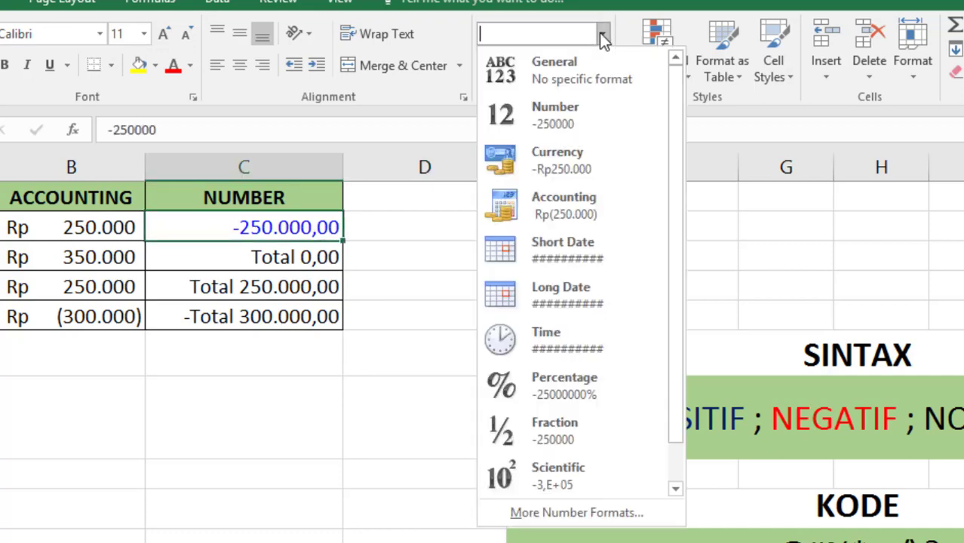
{"action": "left_click", "coordinate": [573, 513]}
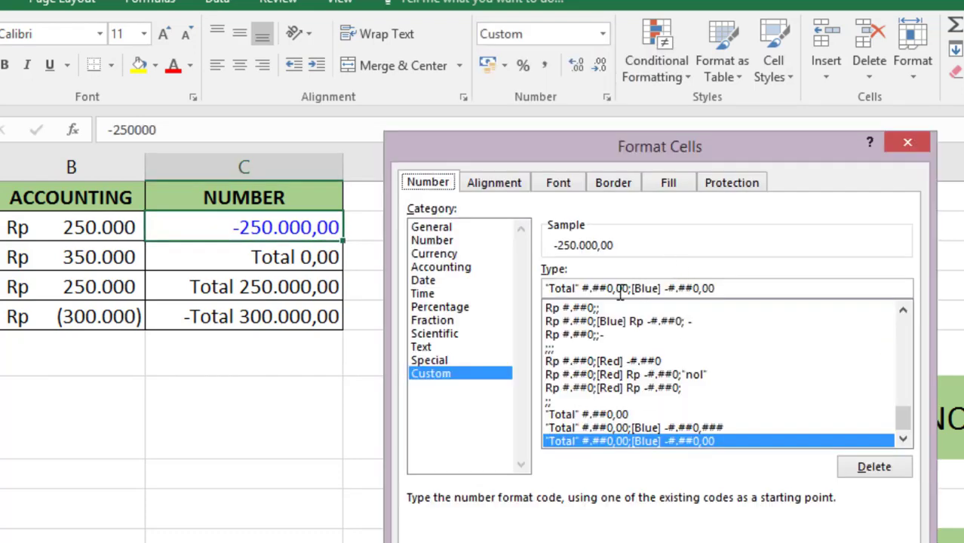
{"action": "left_click_drag", "start_coordinate": [608, 289], "coordinate": [613, 289]}
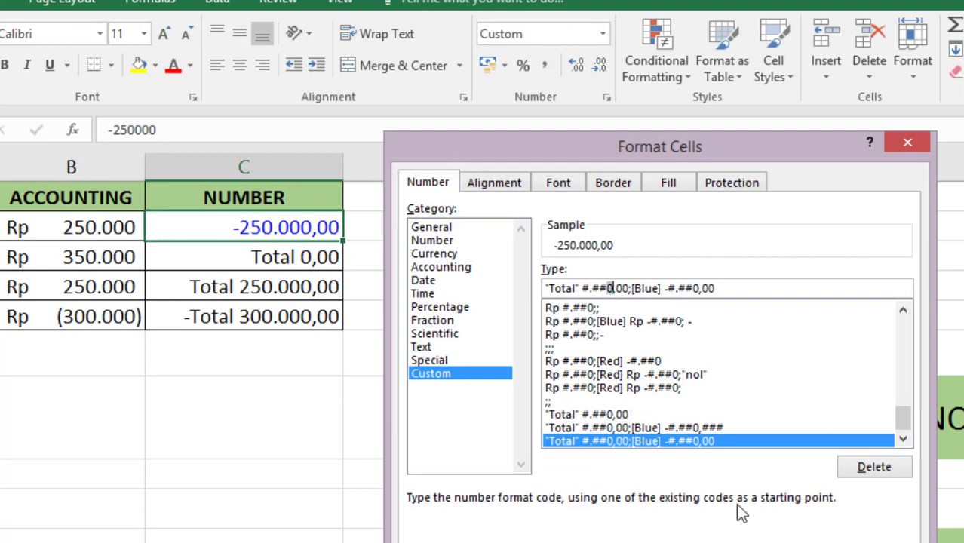
{"action": "key", "text": "Return"}
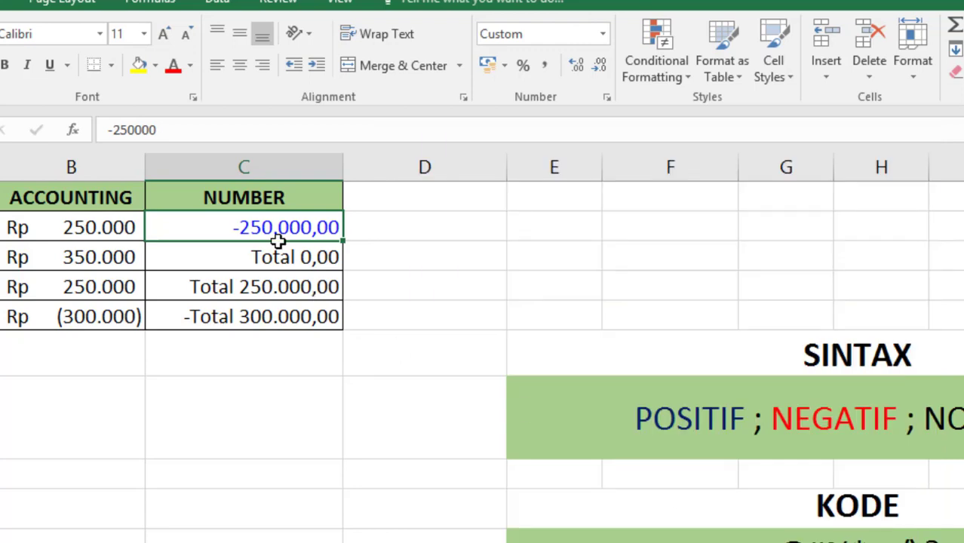
Step: Replace the value in C11 with 0,5
{"action": "double_click", "coordinate": [269, 227]}
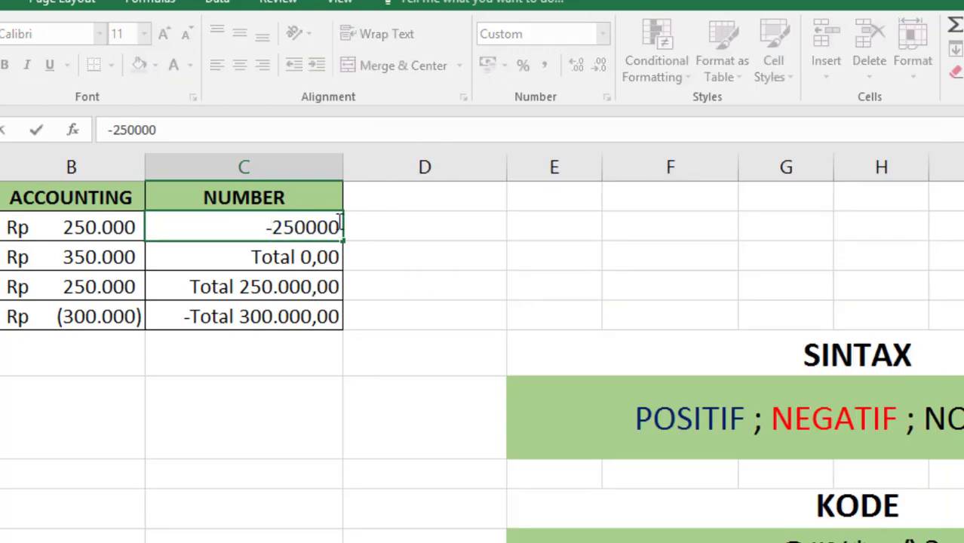
{"action": "left_click_drag", "start_coordinate": [340, 224], "coordinate": [269, 221]}
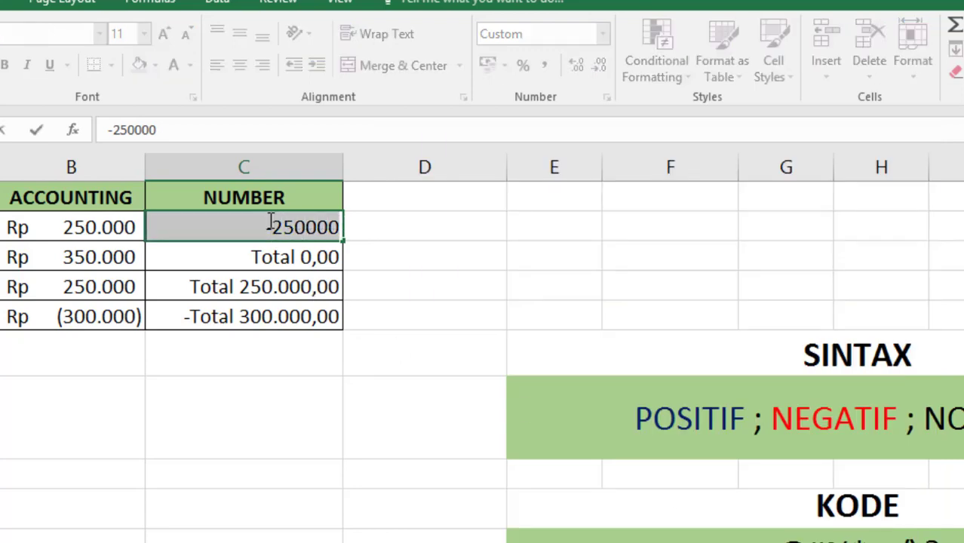
{"action": "type", "text": "0,5"}
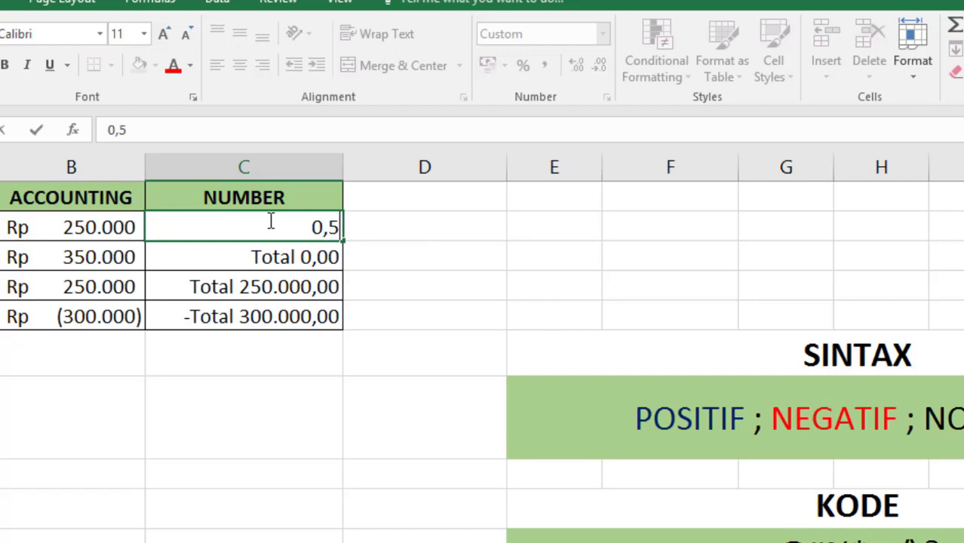
{"action": "key", "text": "Return"}
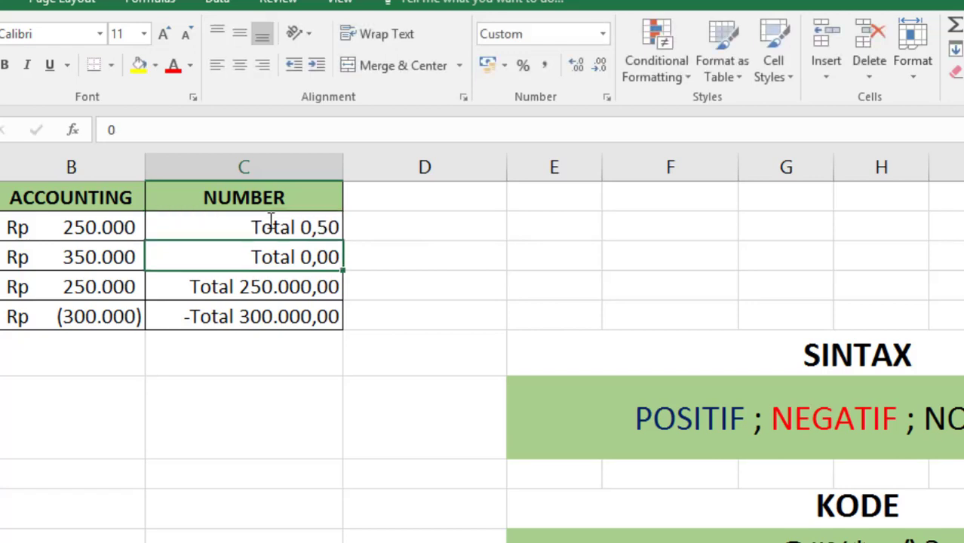
Step: Replace the 0 before the decimal comma in the positive section of C11's custom format with # and apply it
{"action": "left_click", "coordinate": [270, 219]}
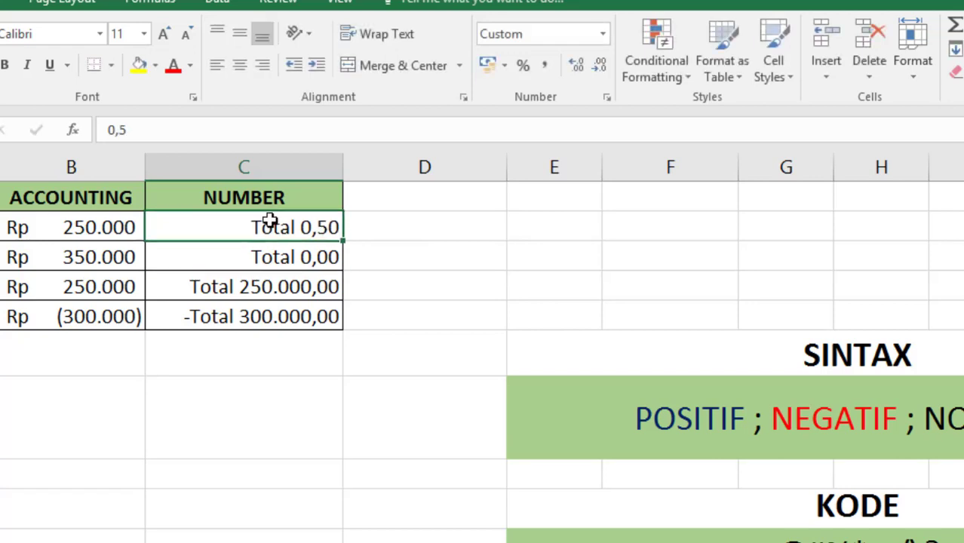
{"action": "left_click", "coordinate": [602, 34]}
{"action": "left_click", "coordinate": [577, 513]}
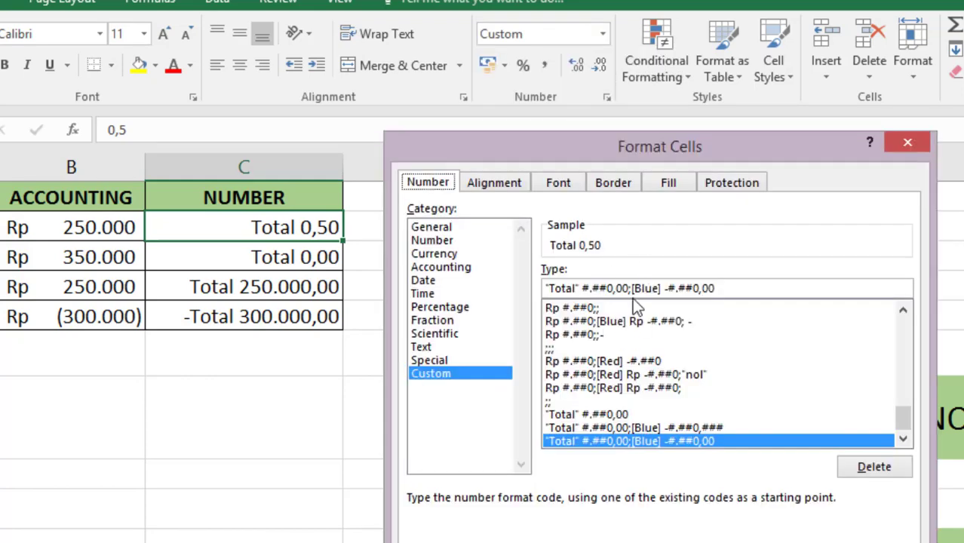
{"action": "left_click", "coordinate": [617, 289]}
{"action": "key", "text": "BackSpace"}
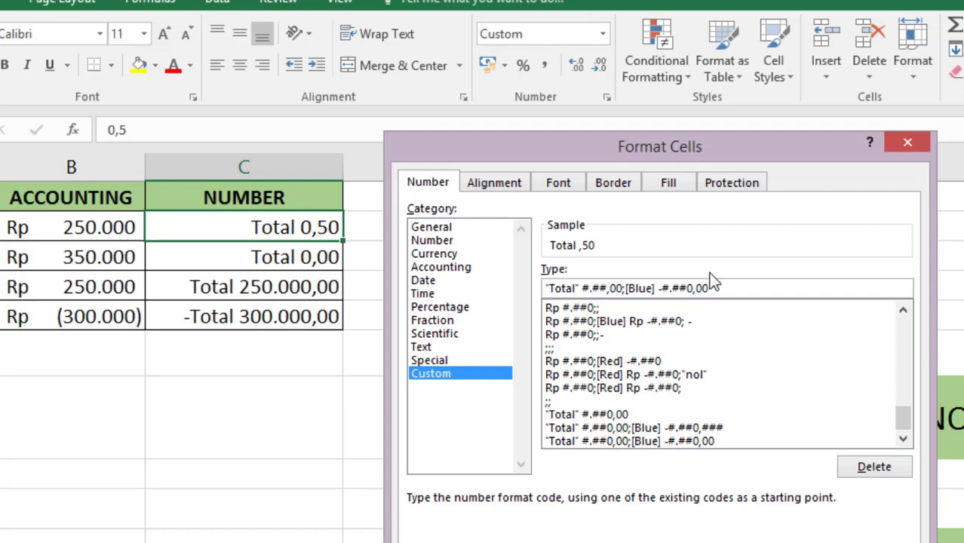
{"action": "type", "text": "#"}
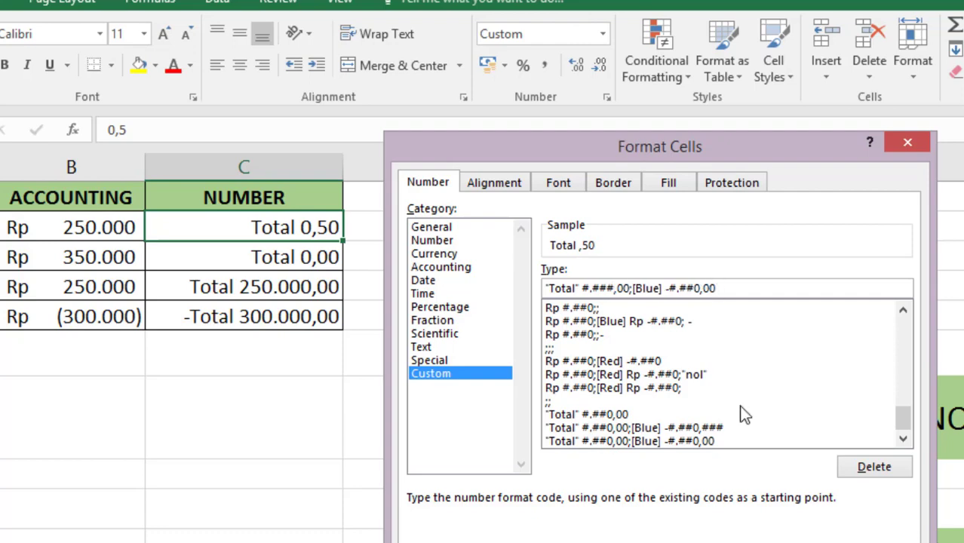
{"action": "left_click", "coordinate": [804, 542]}
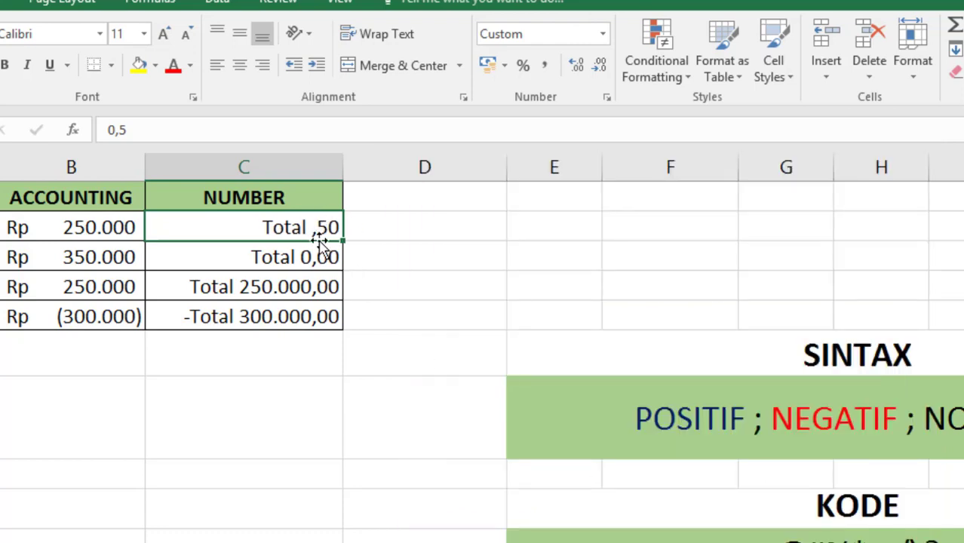
Step: Change the last # before the decimal comma in the positive section of C11's custom format to 0 and apply it
{"action": "left_click", "coordinate": [602, 34]}
{"action": "left_click", "coordinate": [615, 511]}
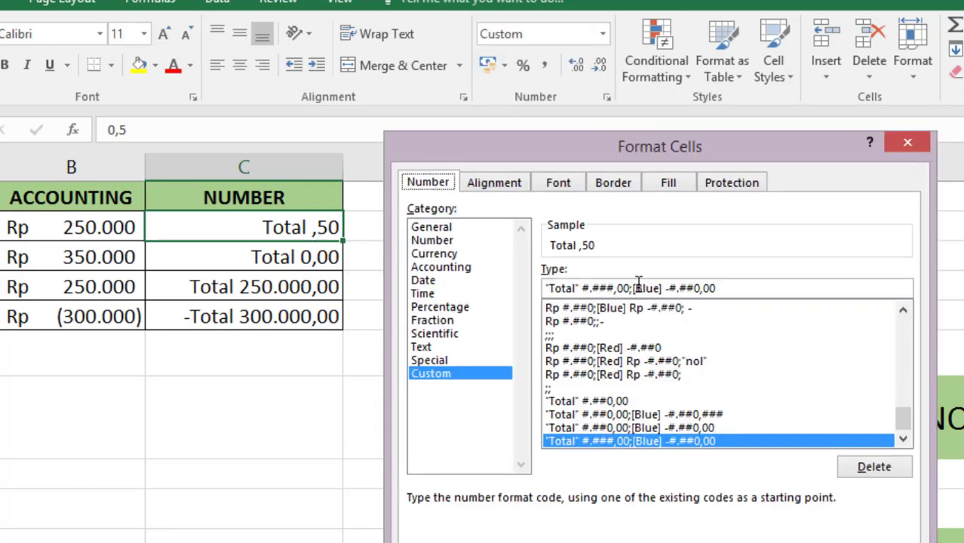
{"action": "left_click", "coordinate": [614, 289]}
{"action": "key", "text": "BackSpace"}
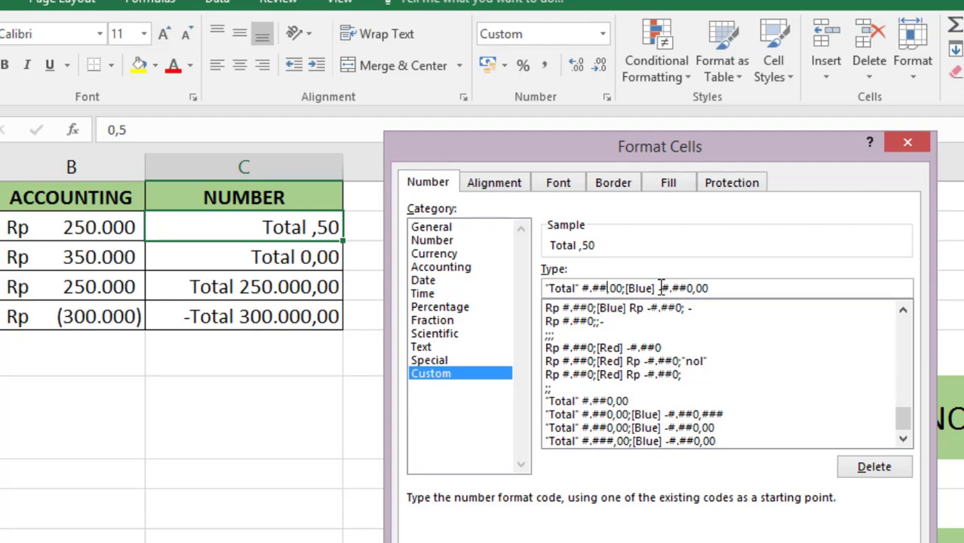
{"action": "type", "text": "0"}
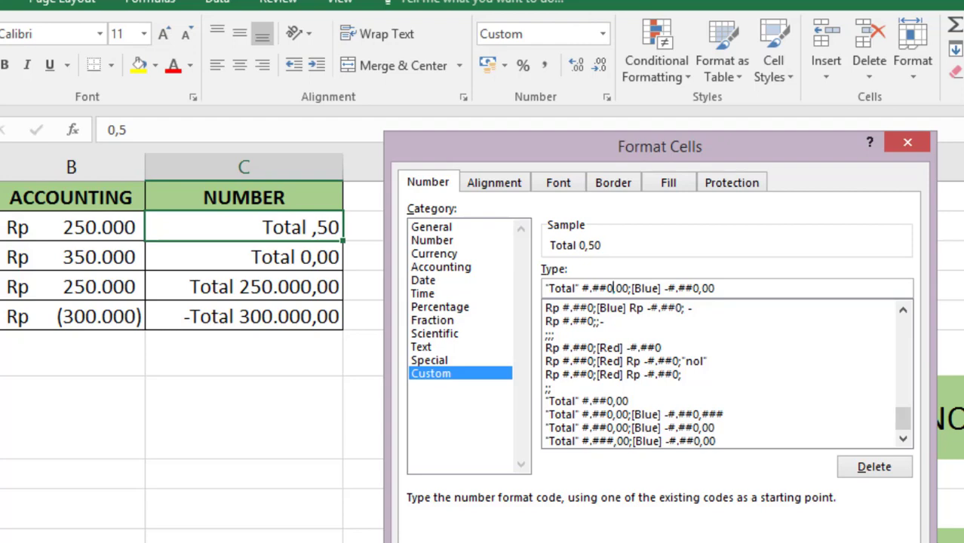
{"action": "key", "text": "Return"}
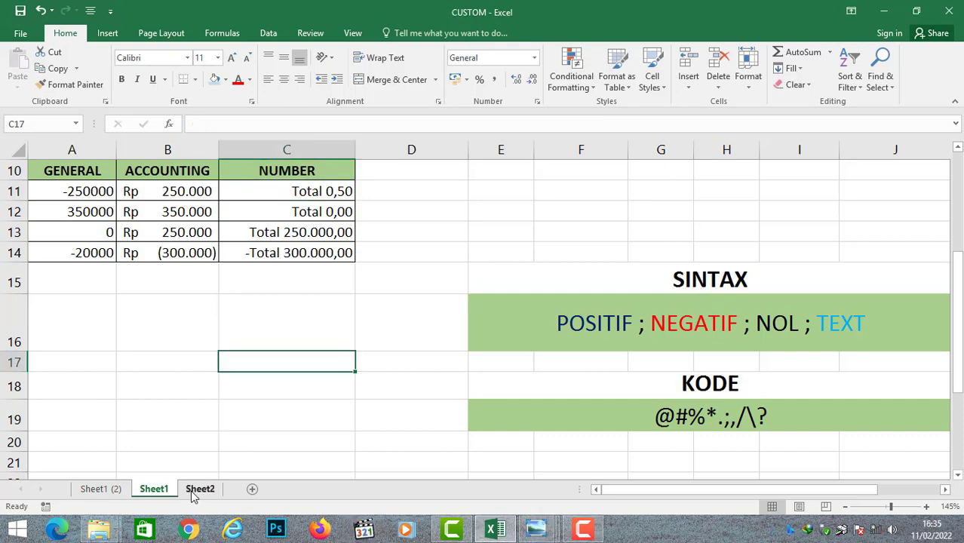
Step: Switch to Sheet2 and select the empty cell A3 below the Date header
{"action": "left_click", "coordinate": [199, 489]}
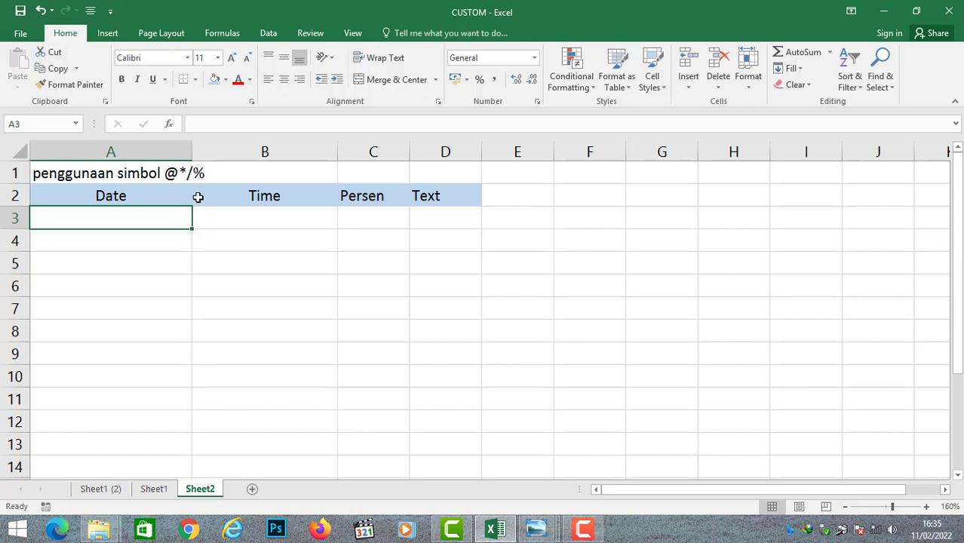
{"action": "left_click", "coordinate": [431, 219]}
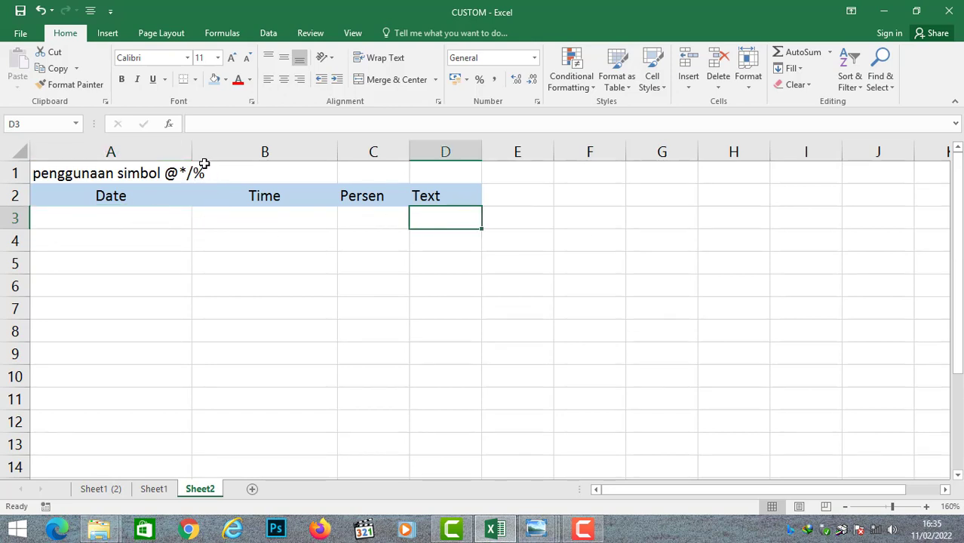
{"action": "left_click", "coordinate": [134, 221]}
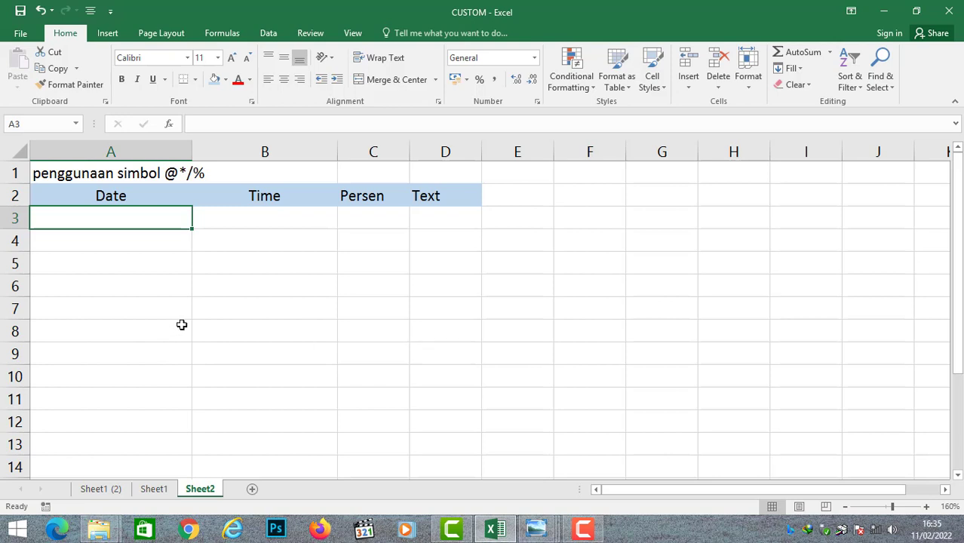
{"action": "type", "text": "12/12/"}
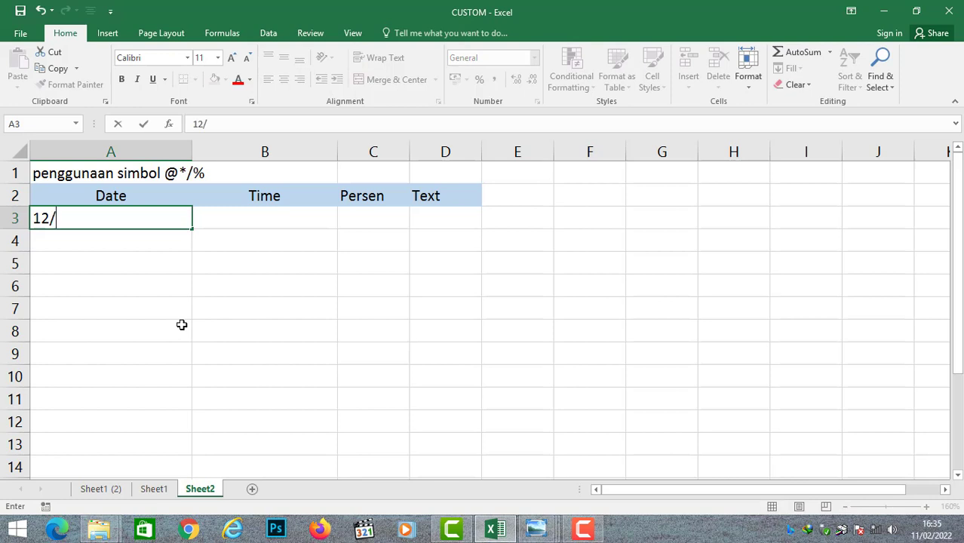
{"action": "key", "text": "BackSpace"}
{"action": "key", "text": "BackSpace"}
{"action": "key", "text": "BackSpace"}
{"action": "key", "text": "BackSpace"}
{"action": "key", "text": "BackSpace"}
{"action": "key", "text": "BackSpace"}
Step: Enter the date 1/12/2021 in A3
{"action": "type", "text": "1/12/2021"}
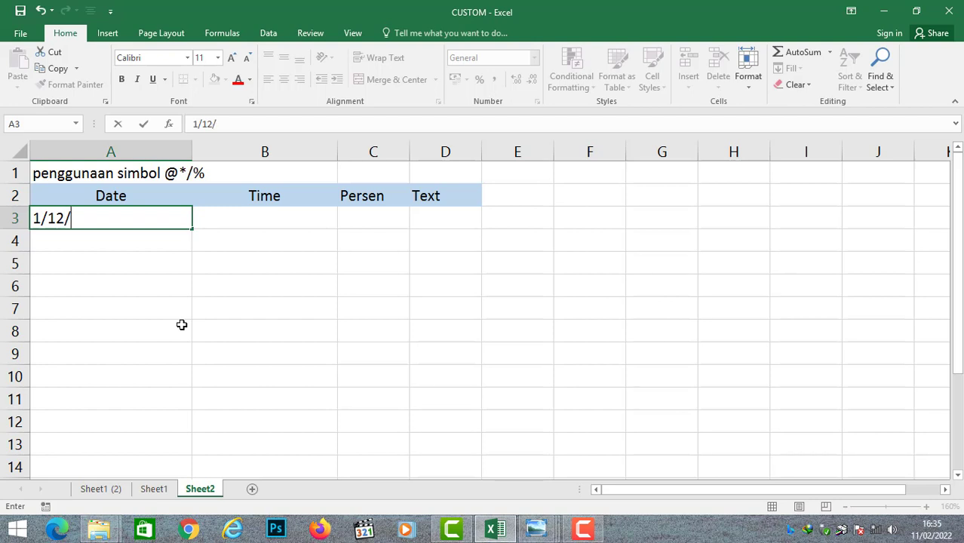
{"action": "key", "text": "Return"}
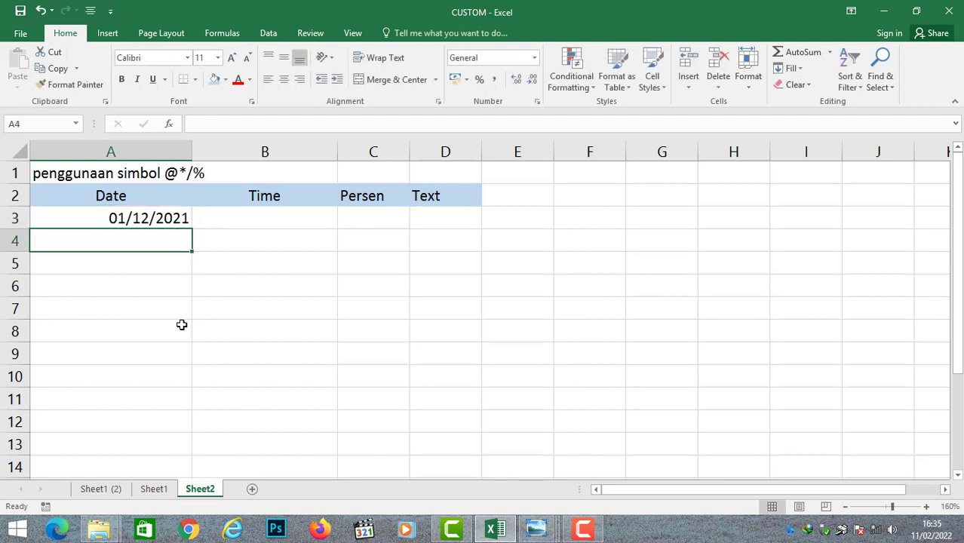
Step: Edit A3's custom date format code to d/mmmm/yyyy for a single-digit day and full month name
{"action": "key", "text": "Up"}
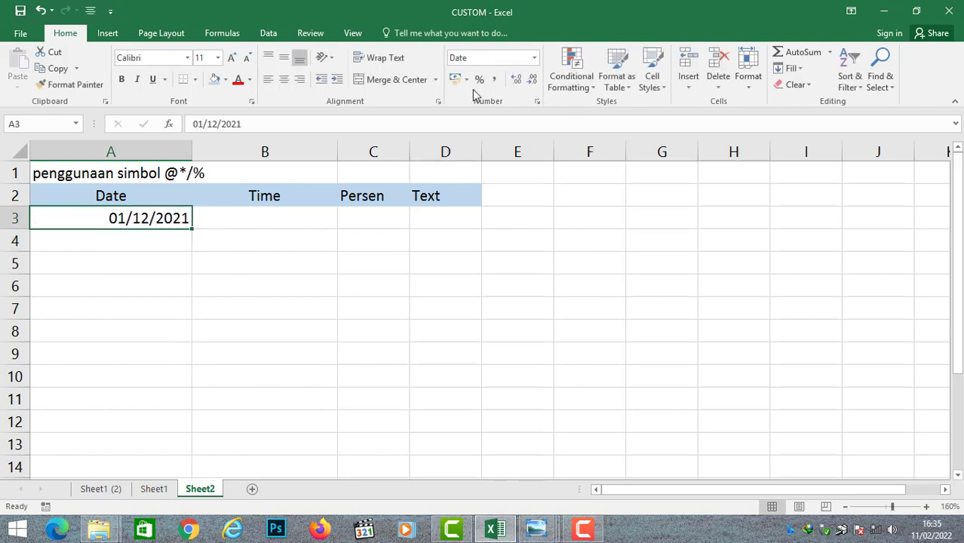
{"action": "left_click", "coordinate": [534, 57]}
{"action": "left_click", "coordinate": [527, 387]}
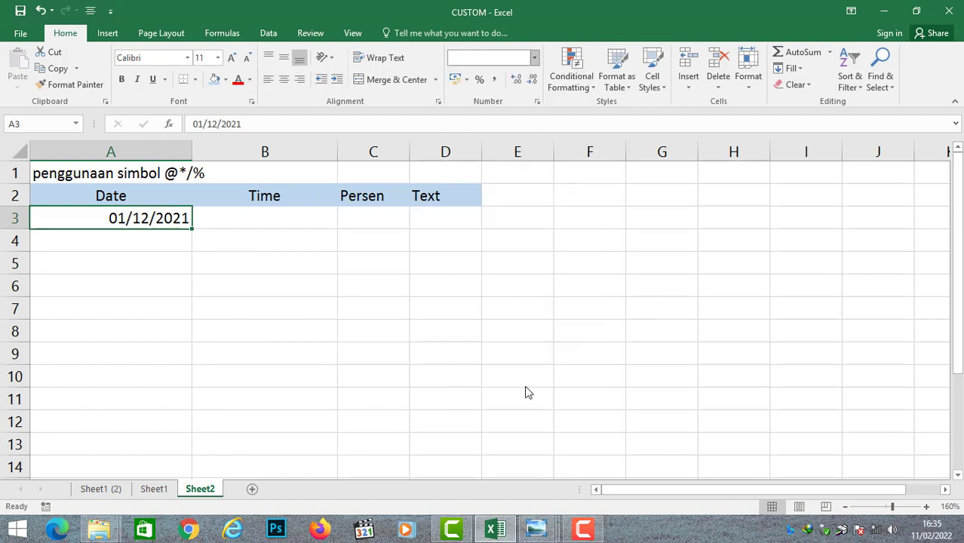
{"action": "left_click", "coordinate": [510, 280]}
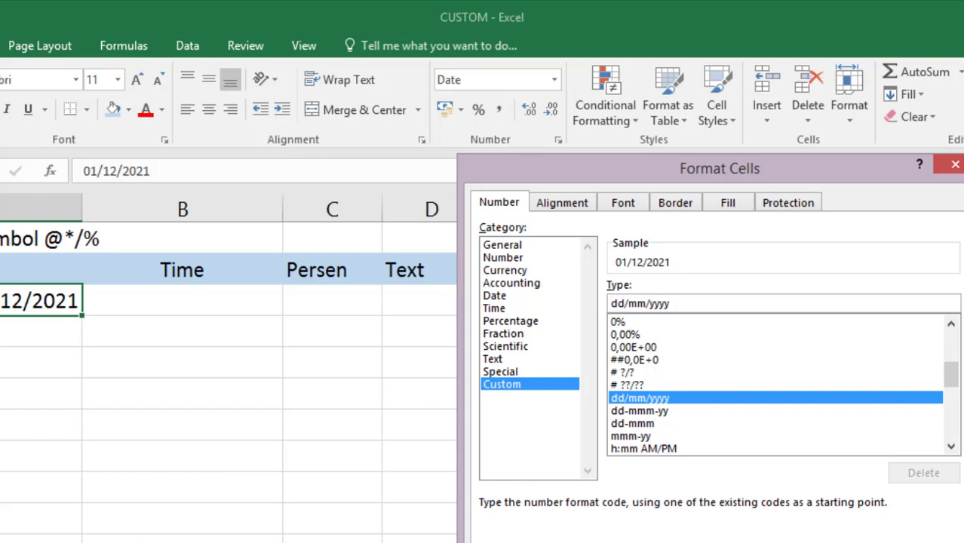
{"action": "key", "text": "Delete"}
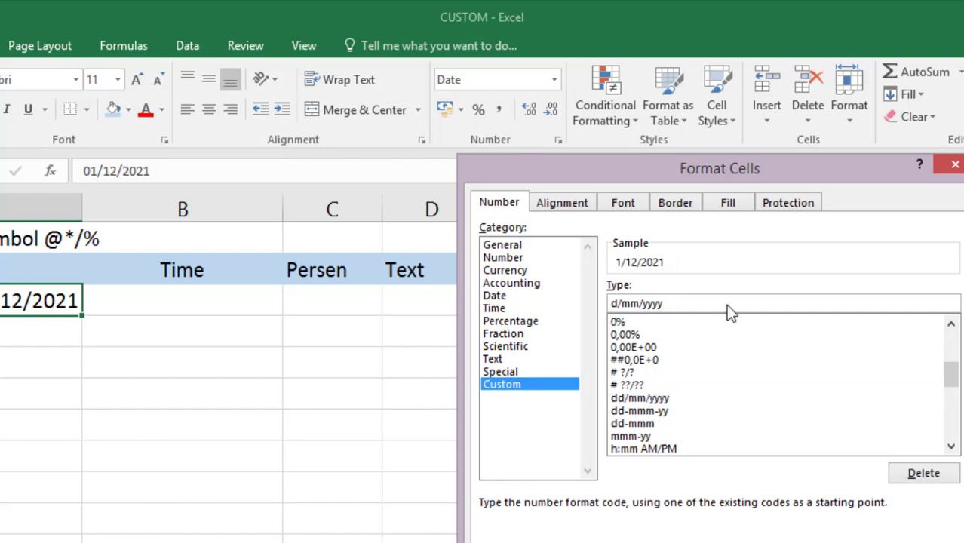
{"action": "left_click", "coordinate": [621, 303]}
{"action": "type", "text": "m"}
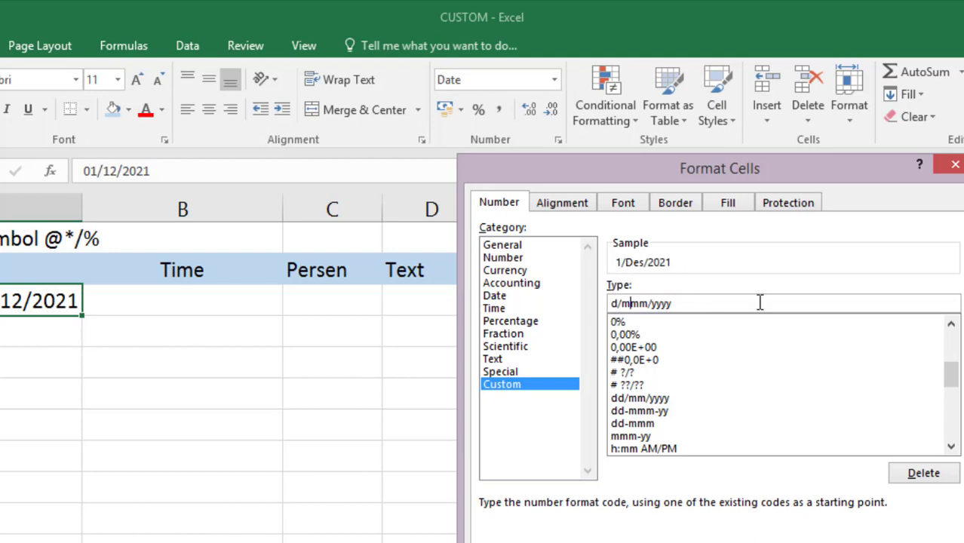
{"action": "type", "text": "m"}
Step: Shorten the year and month codes in A3's custom format to make it d/mmm/yy and apply it
{"action": "left_click", "coordinate": [689, 308]}
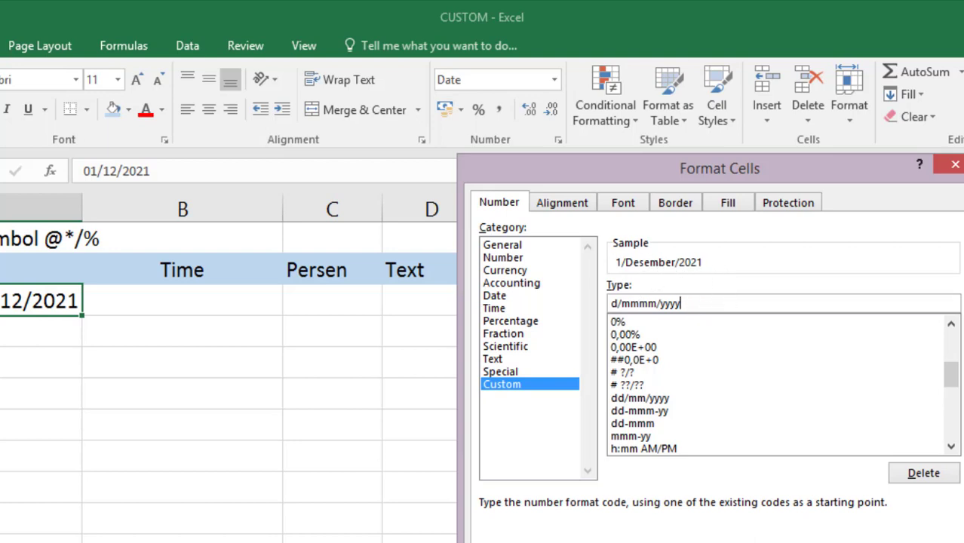
{"action": "key", "text": "BackSpace"}
{"action": "key", "text": "BackSpace"}
{"action": "left_click", "coordinate": [648, 303]}
{"action": "key", "text": "BackSpace"}
{"action": "key", "text": "BackSpace"}
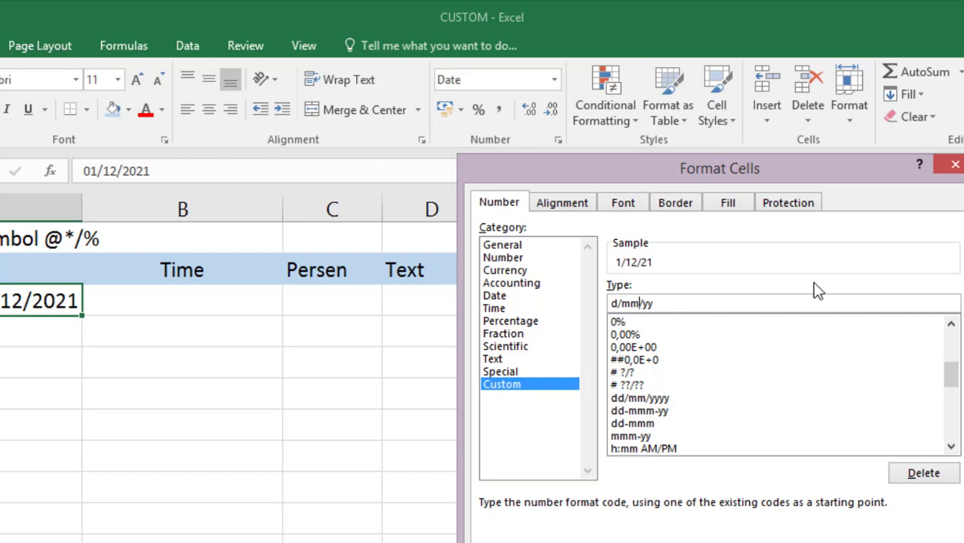
{"action": "type", "text": "m"}
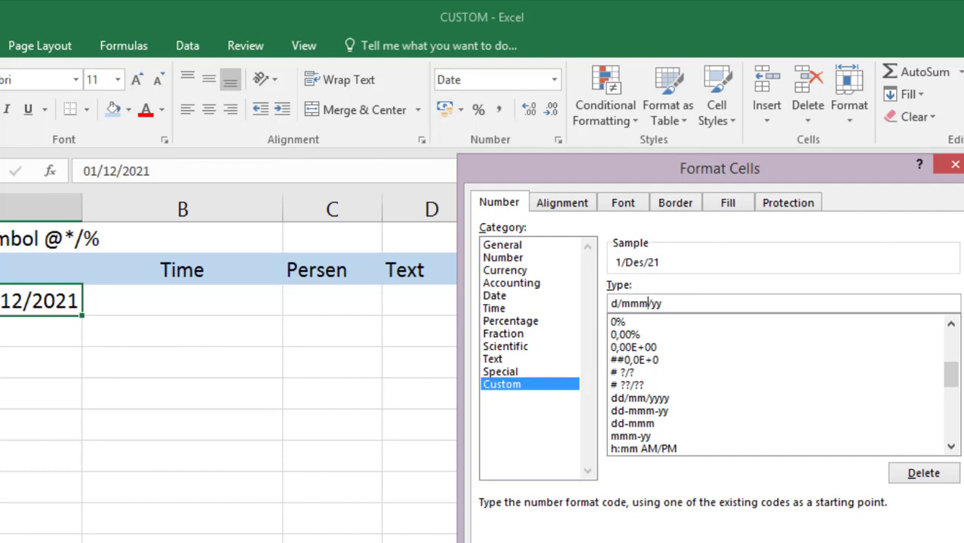
{"action": "key", "text": "Return"}
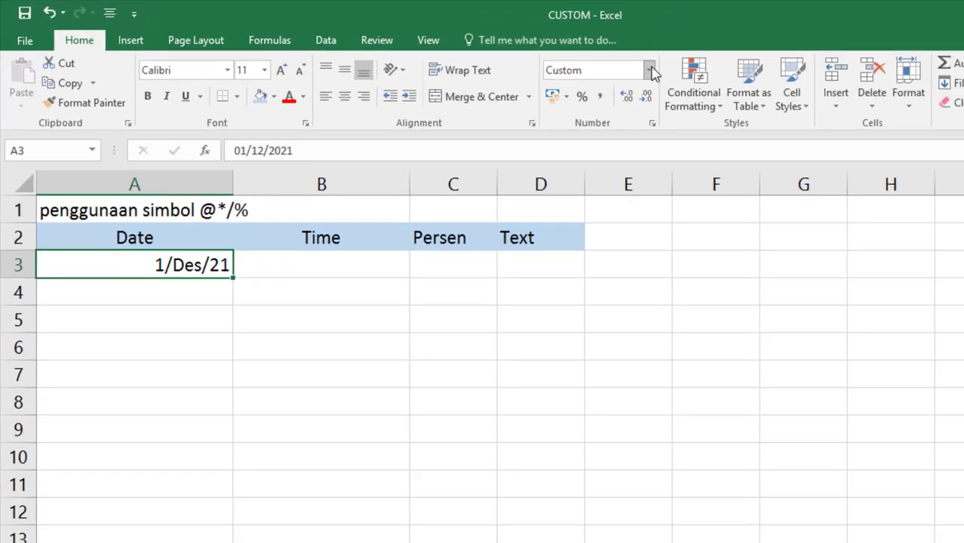
Step: Add another m to the month code in A3's custom format, making it d/mmmm/yy, and apply it
{"action": "left_click", "coordinate": [736, 79]}
{"action": "left_click", "coordinate": [715, 537]}
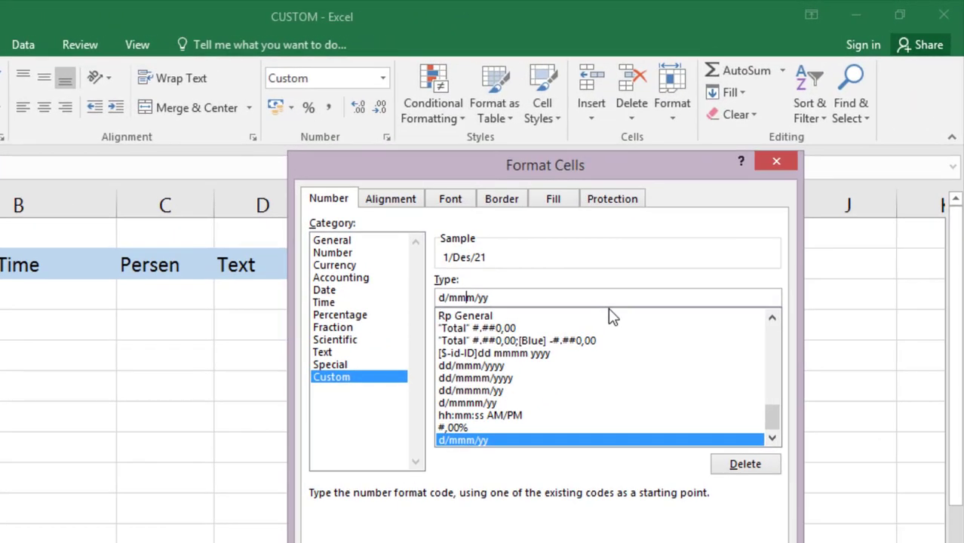
{"action": "type", "text": "m"}
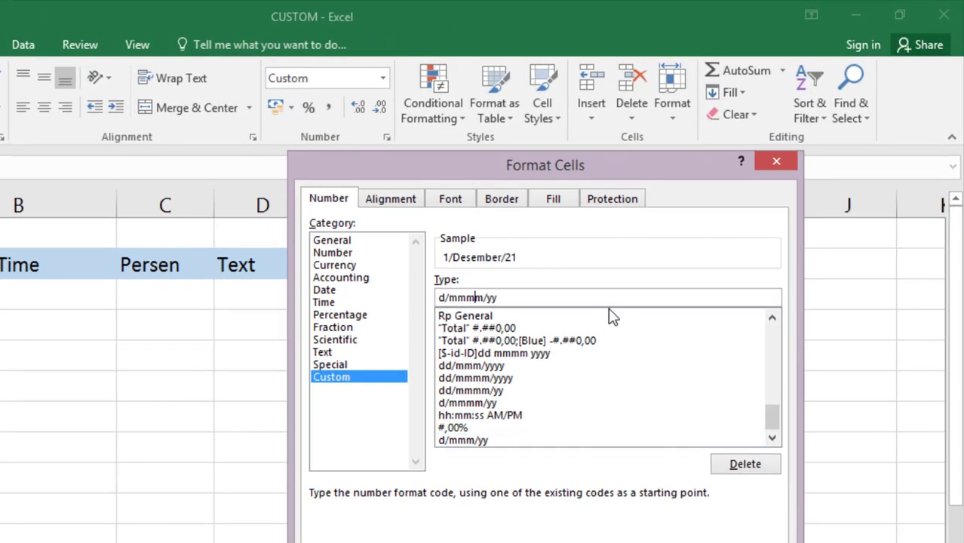
{"action": "left_click", "coordinate": [670, 542]}
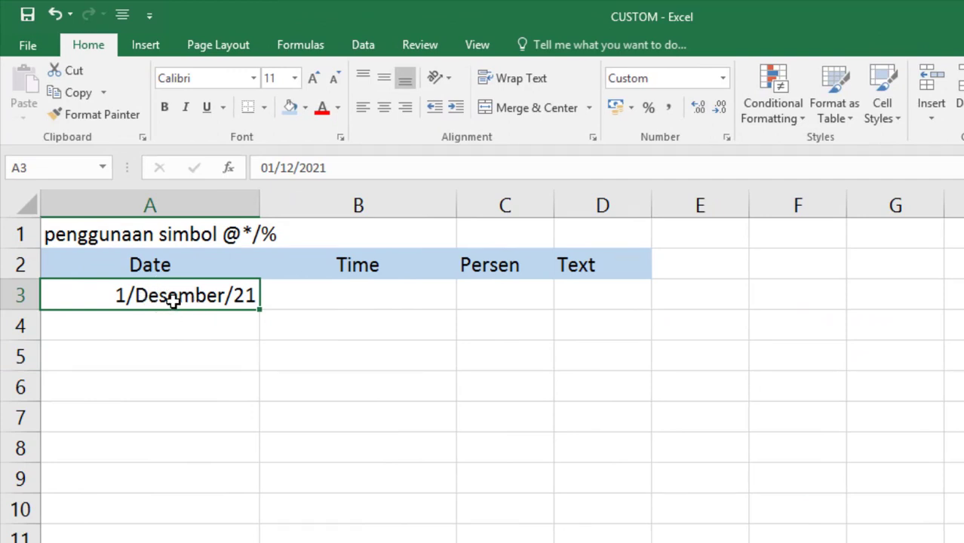
Step: Extend the year code in A3's custom format to make it d/mmmm/yyy and apply it
{"action": "left_click", "coordinate": [721, 77]}
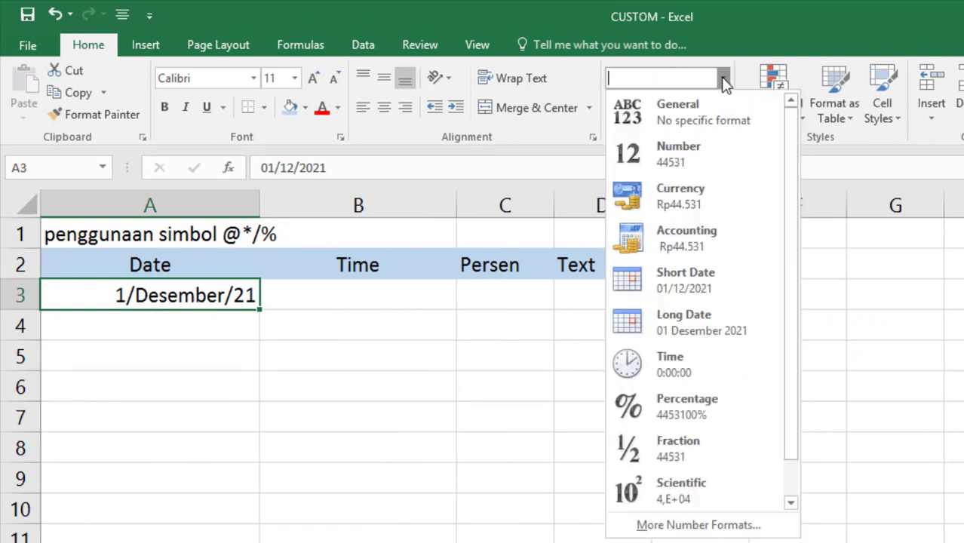
{"action": "left_click", "coordinate": [683, 524]}
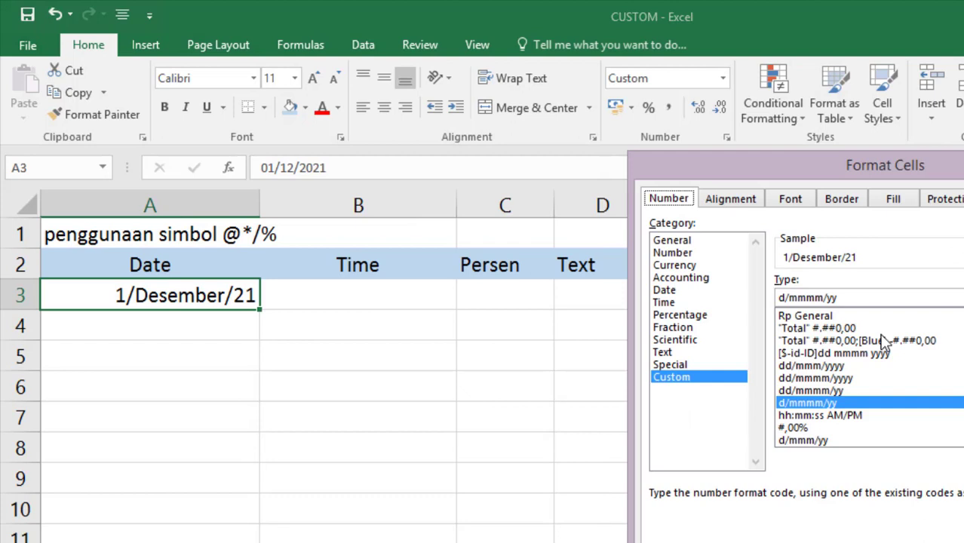
{"action": "left_click", "coordinate": [850, 297]}
{"action": "type", "text": "y"}
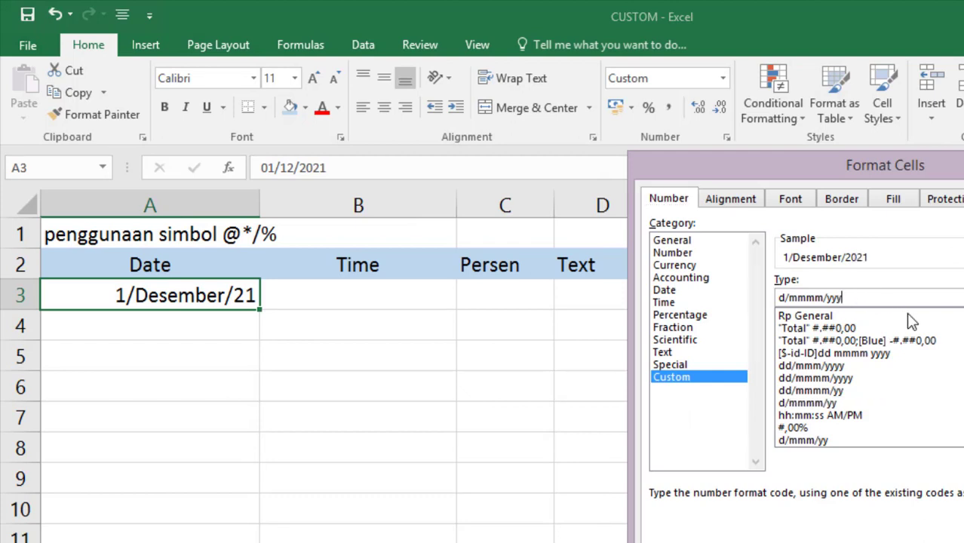
{"action": "key", "text": "Return"}
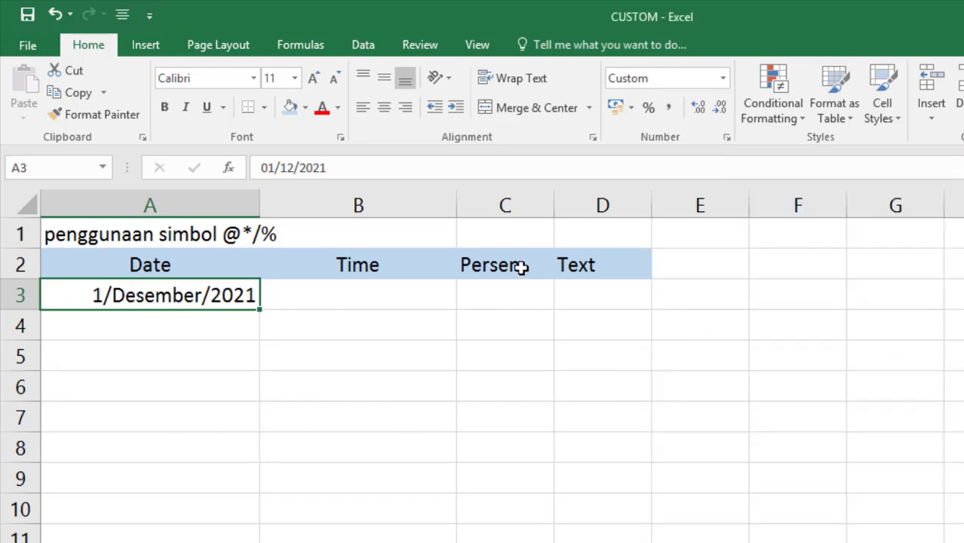
Step: Enter the time 1:30:22 in B3 under the Time heading
{"action": "left_click", "coordinate": [723, 78]}
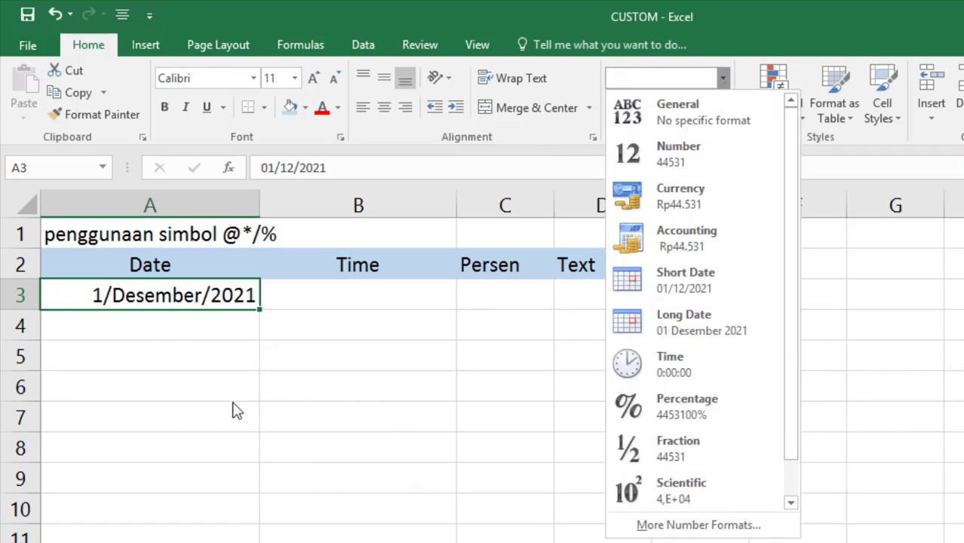
{"action": "left_click", "coordinate": [340, 295]}
{"action": "left_click", "coordinate": [355, 294]}
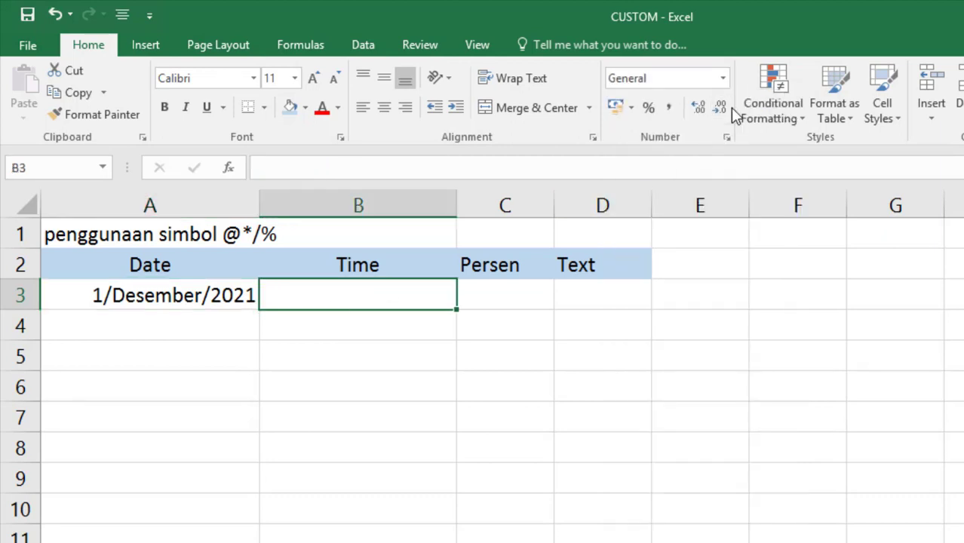
{"action": "left_click", "coordinate": [723, 78]}
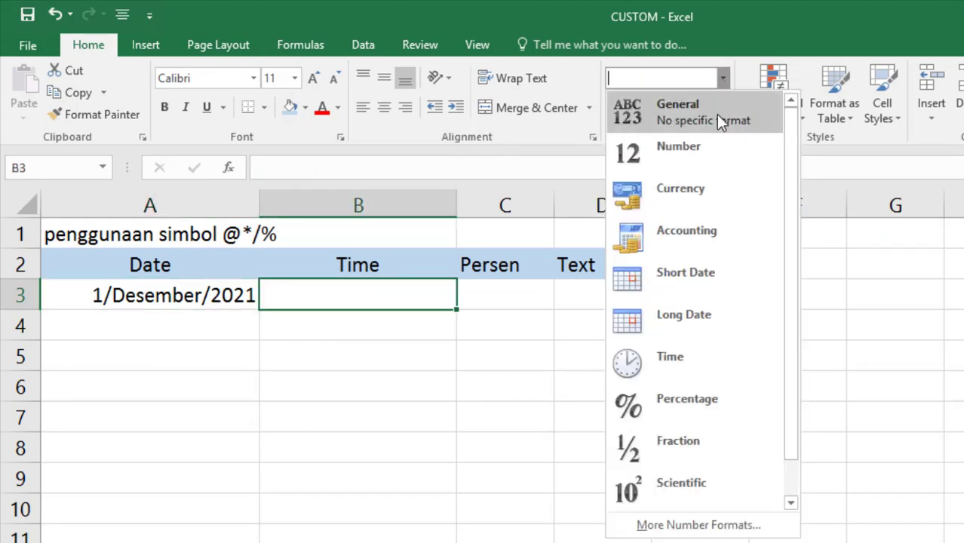
{"action": "left_click", "coordinate": [679, 524]}
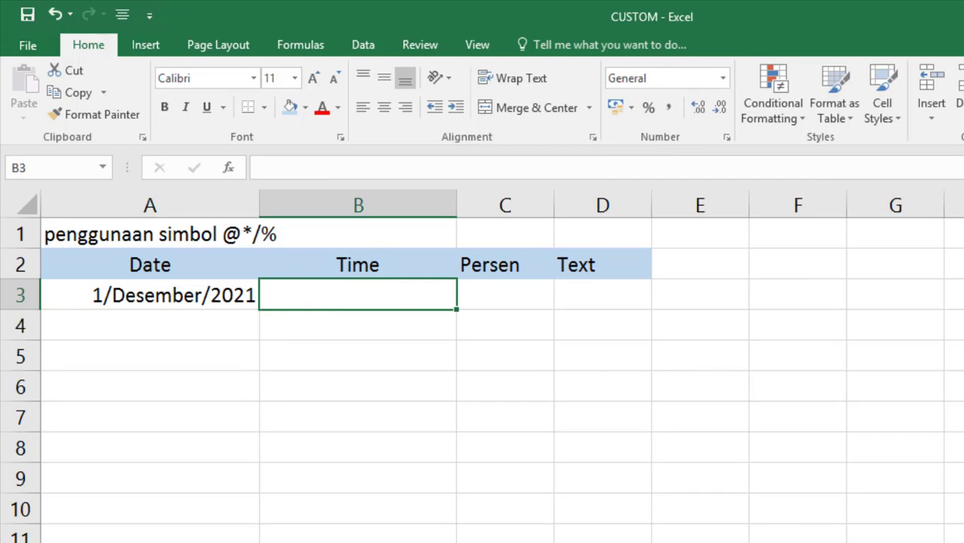
{"action": "type", "text": "1"}
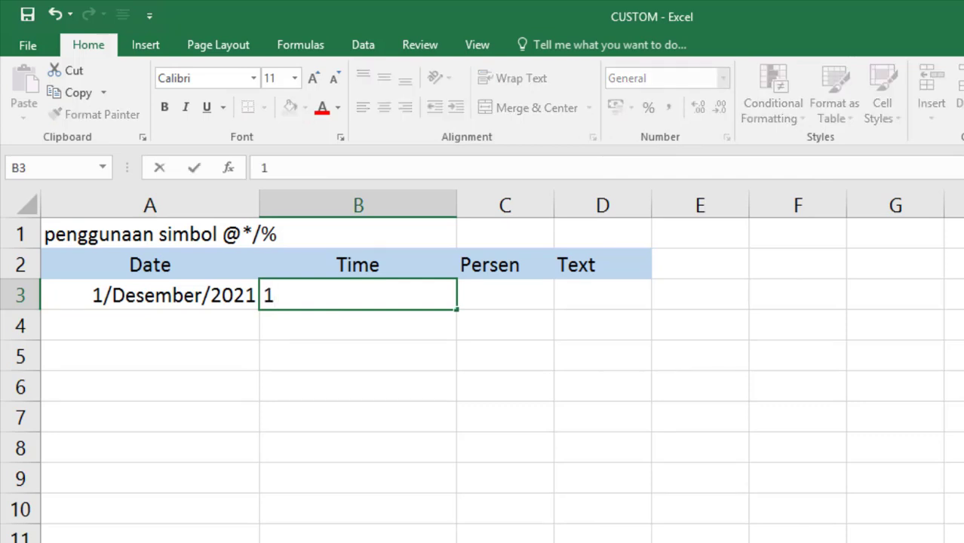
{"action": "type", "text": ":30:22"}
{"action": "key", "text": "Return"}
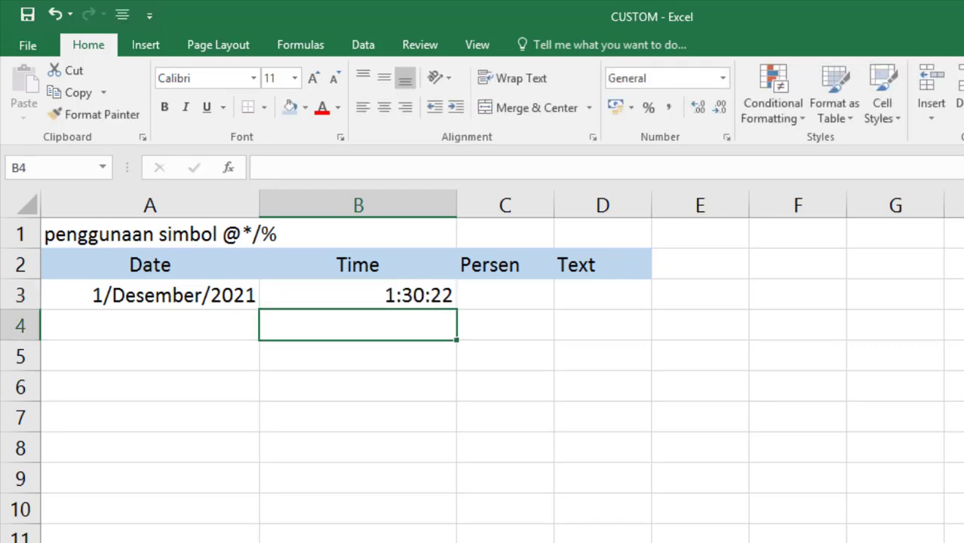
Step: Change B3's custom format code to hh:mm:ss am/pm for a two-digit hour with an AM/PM marker, and apply it
{"action": "key", "text": "Up"}
{"action": "left_click", "coordinate": [722, 78]}
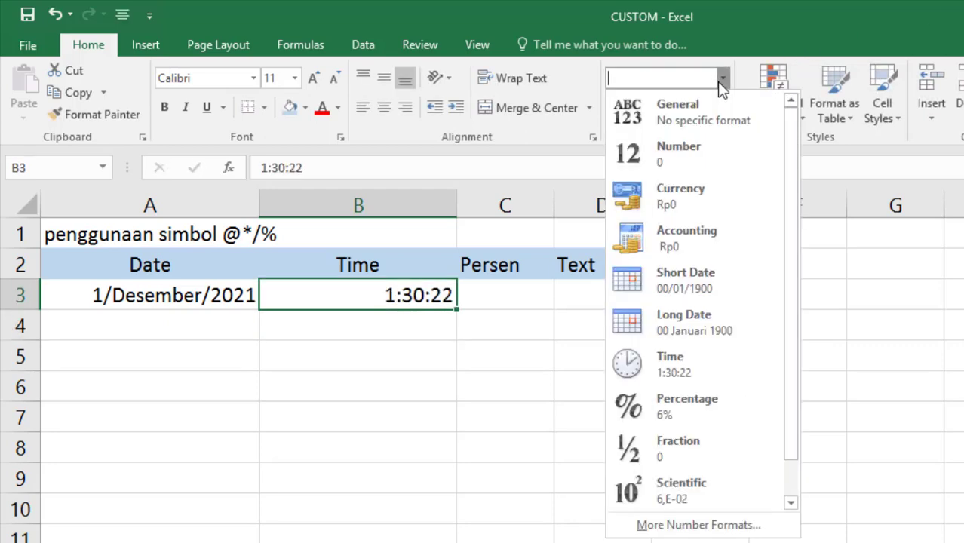
{"action": "left_click", "coordinate": [698, 525]}
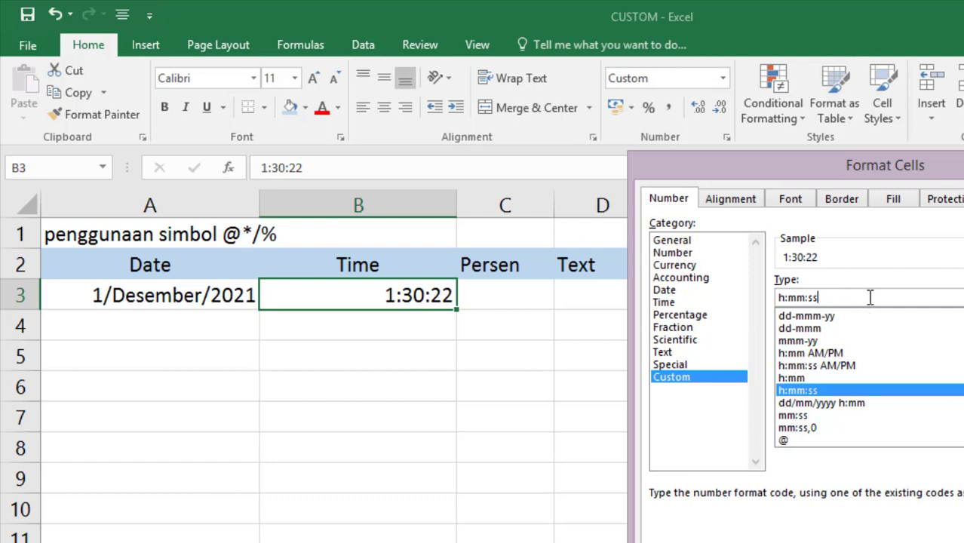
{"action": "key", "text": "Left"}
{"action": "key", "text": "Left"}
{"action": "key", "text": "Left"}
{"action": "key", "text": "Left"}
{"action": "key", "text": "Left"}
{"action": "key", "text": "Left"}
{"action": "key", "text": "Left"}
{"action": "type", "text": "h"}
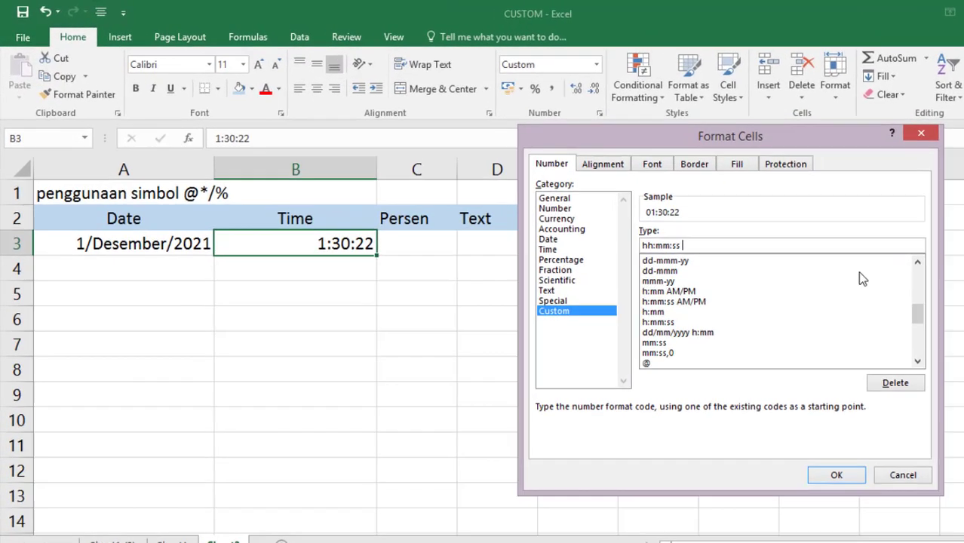
{"action": "type", "text": "am/p"}
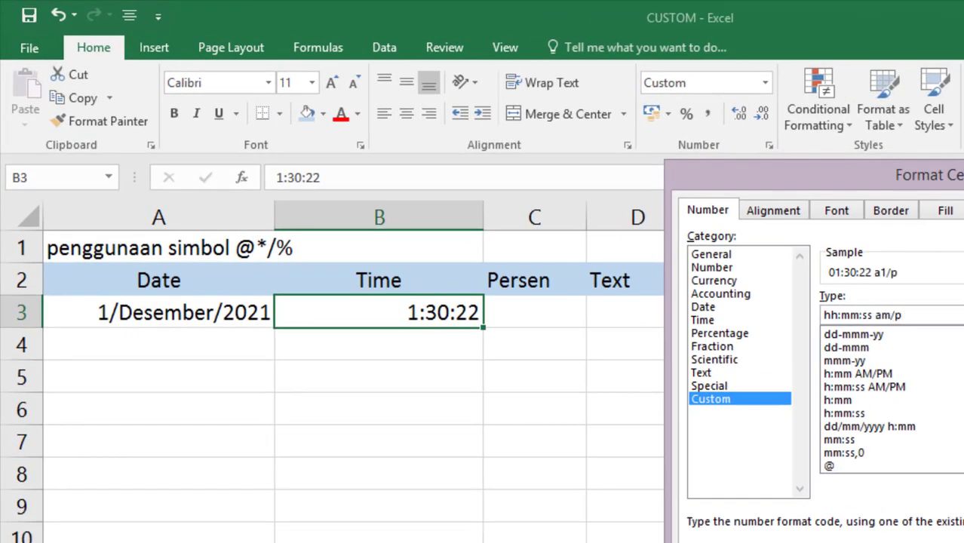
{"action": "type", "text": "m"}
{"action": "key", "text": "Return"}
Step: Replace C3's General format with the custom percentage code #,00 % and apply it
{"action": "left_click", "coordinate": [504, 325]}
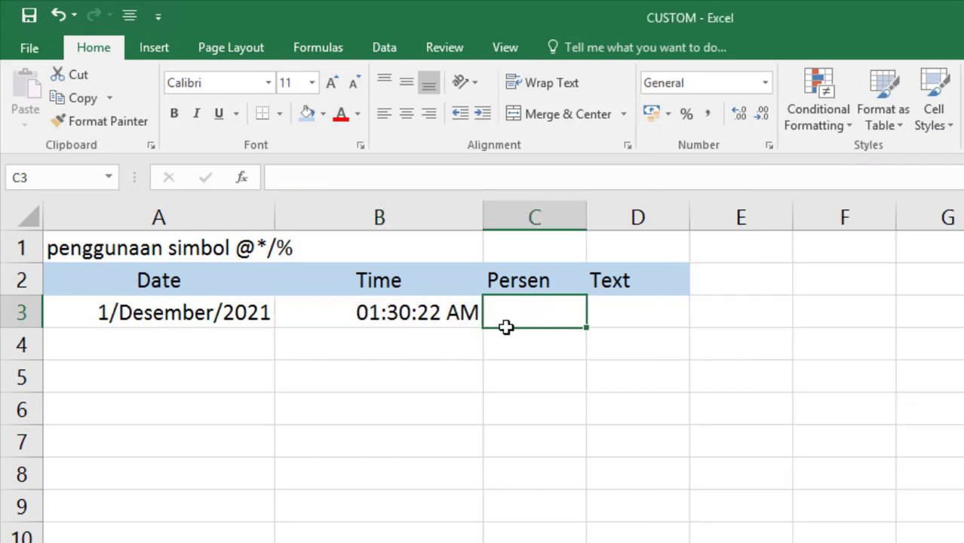
{"action": "left_click", "coordinate": [767, 88]}
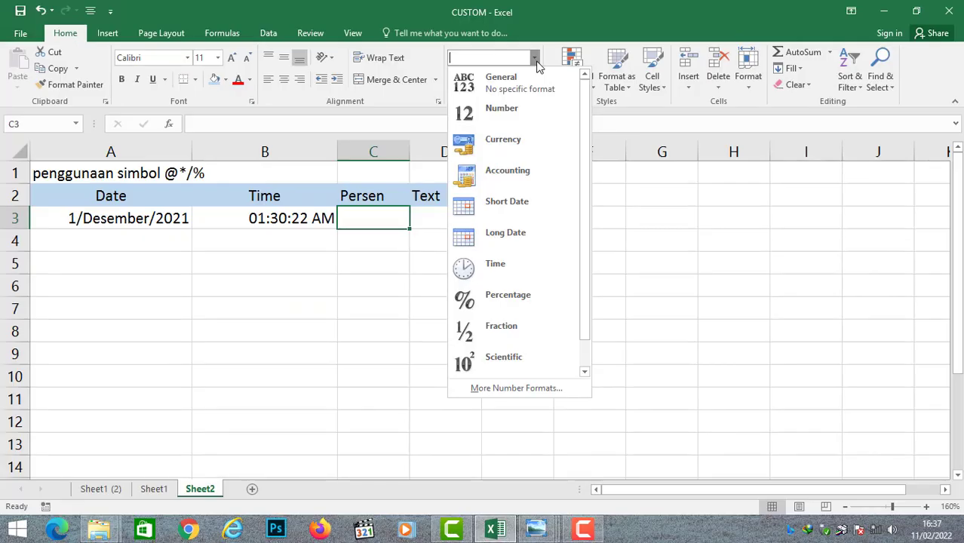
{"action": "scroll", "coordinate": [577, 226], "scroll_direction": "down", "scroll_amount": 1}
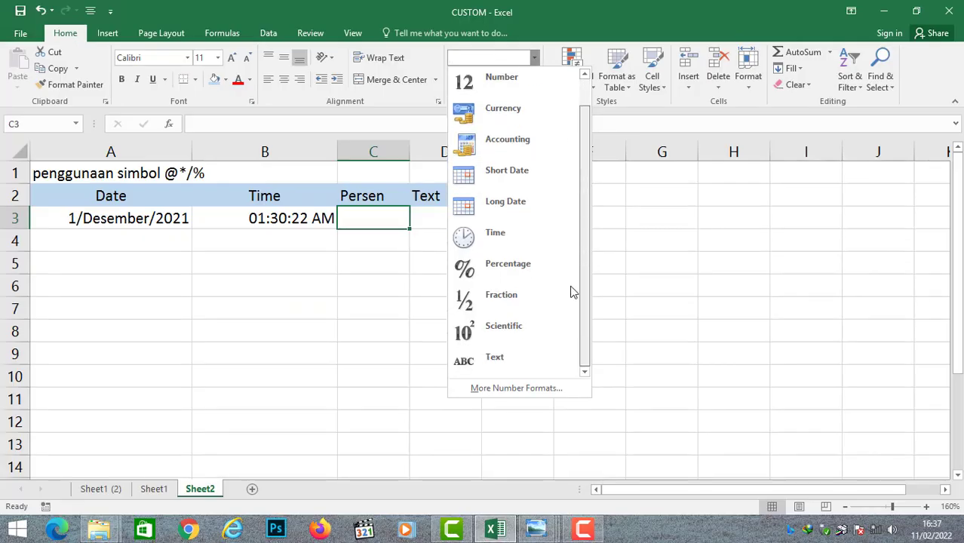
{"action": "left_click", "coordinate": [531, 389]}
{"action": "left_click", "coordinate": [510, 279]}
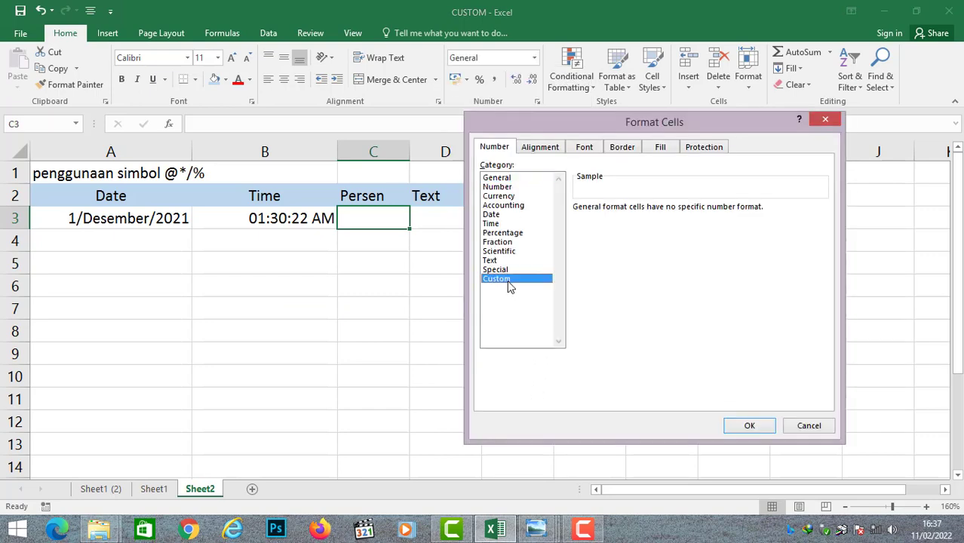
{"action": "left_click", "coordinate": [614, 216]}
{"action": "key", "text": "BackSpace"}
{"action": "key", "text": "BackSpace"}
{"action": "key", "text": "BackSpace"}
{"action": "key", "text": "BackSpace"}
{"action": "key", "text": "BackSpace"}
{"action": "key", "text": "BackSpace"}
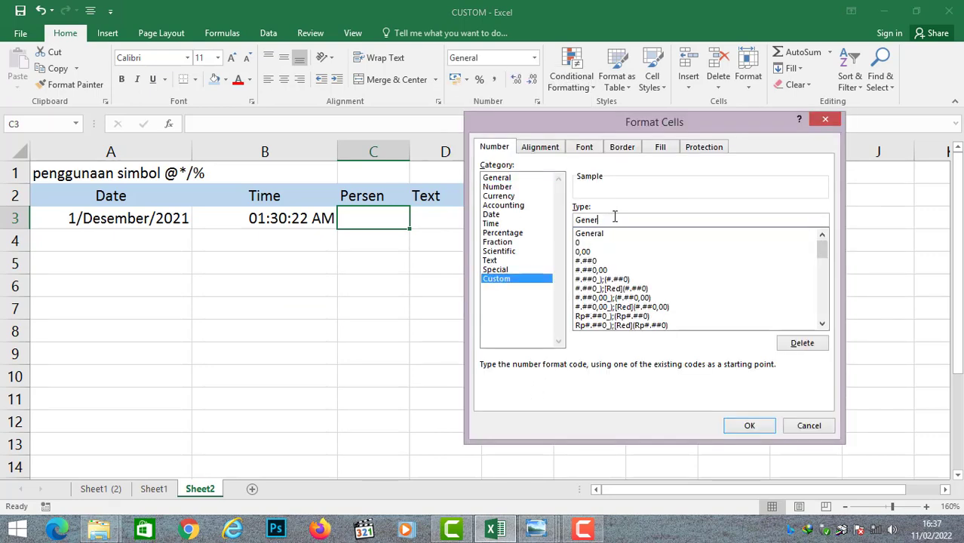
{"action": "key", "text": "BackSpace"}
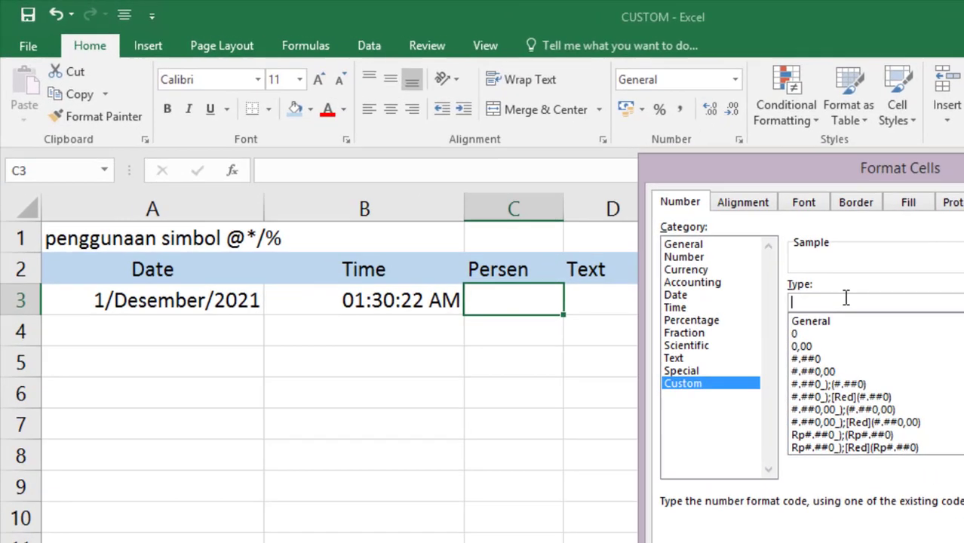
{"action": "type", "text": "#"}
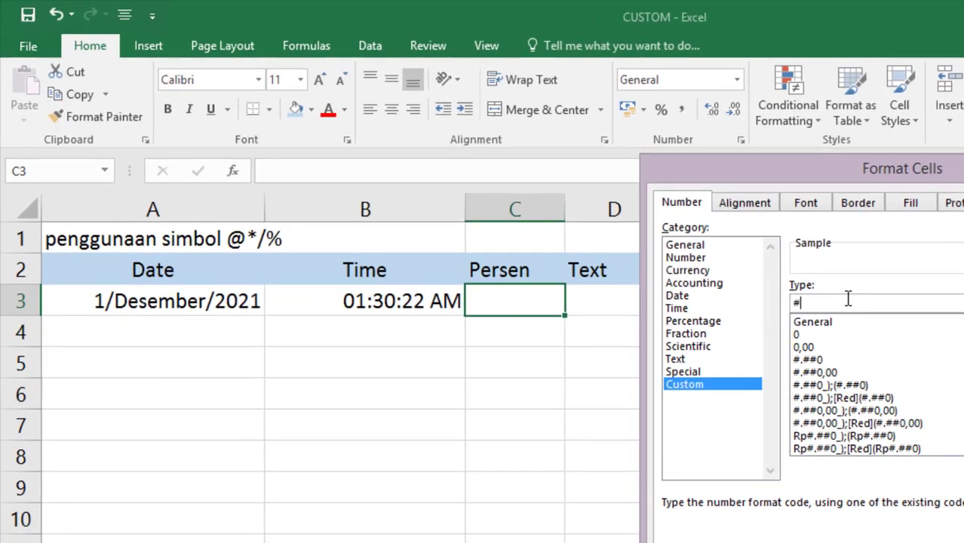
{"action": "type", "text": "."}
{"action": "key", "text": "BackSpace"}
{"action": "type", "text": "%"}
{"action": "left_click", "coordinate": [801, 299]}
{"action": "type", "text": ",00"}
{"action": "key", "text": "Return"}
Step: Enter 25% in C3 under the Persen heading
{"action": "type", "text": "25"}
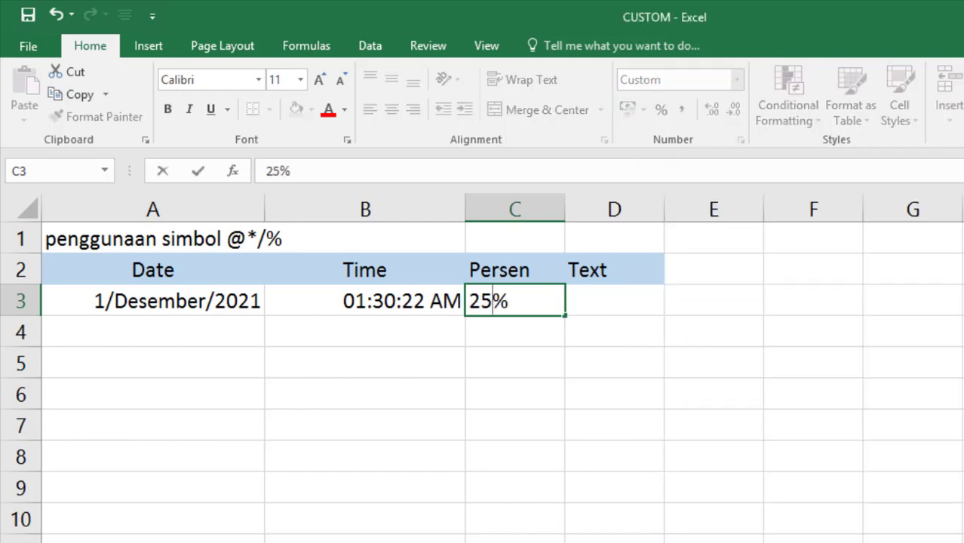
{"action": "key", "text": "Return"}
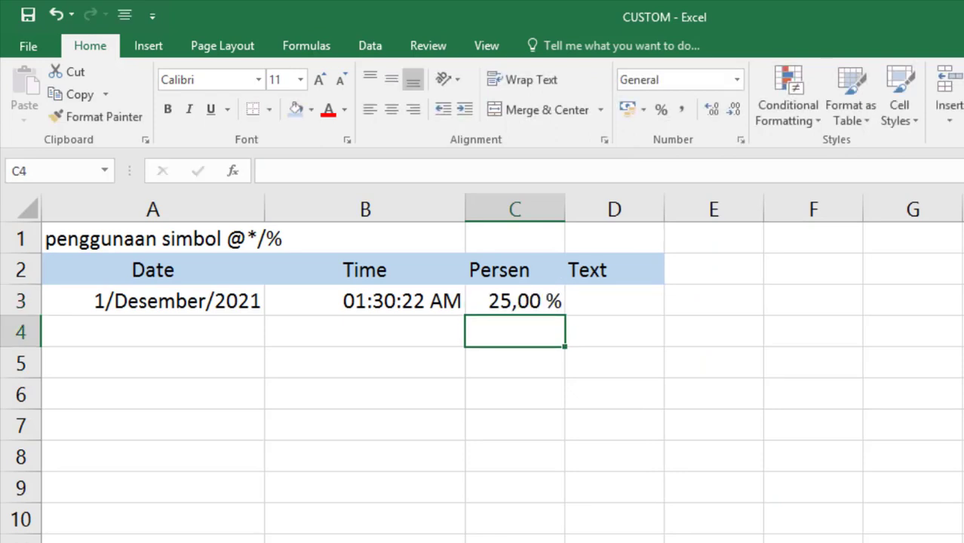
{"action": "key", "text": "Up"}
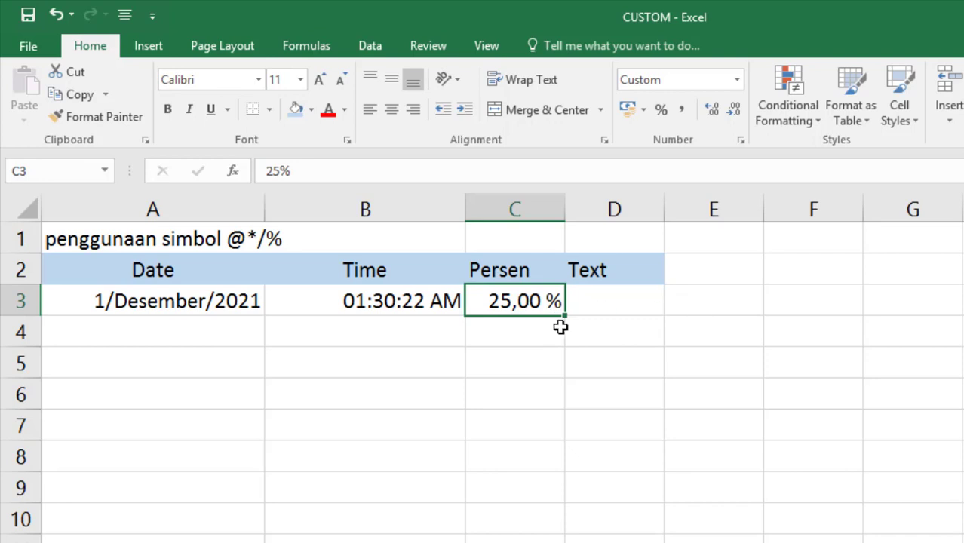
Step: Replace D3's General format with the custom text code "total" @ and apply it
{"action": "left_click", "coordinate": [620, 306]}
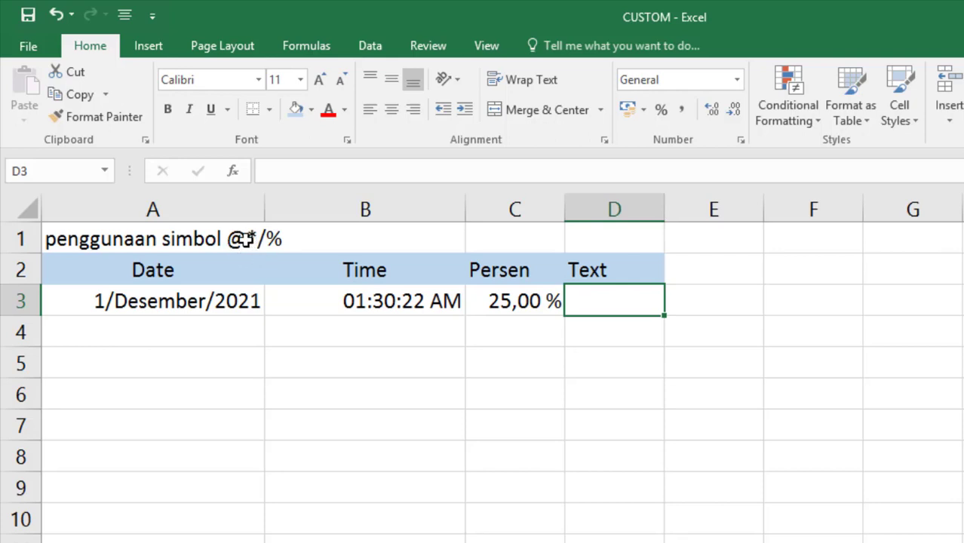
{"action": "left_click", "coordinate": [737, 80]}
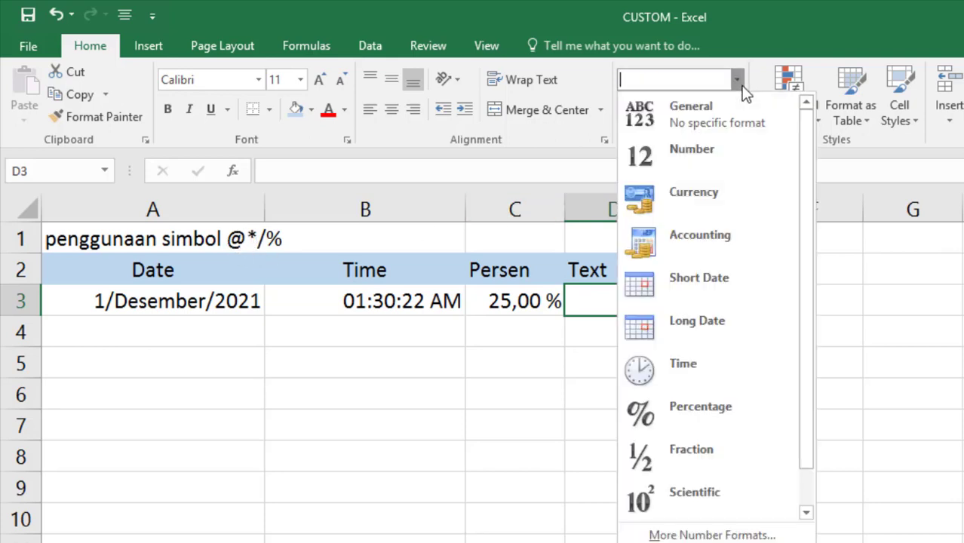
{"action": "left_click", "coordinate": [786, 537]}
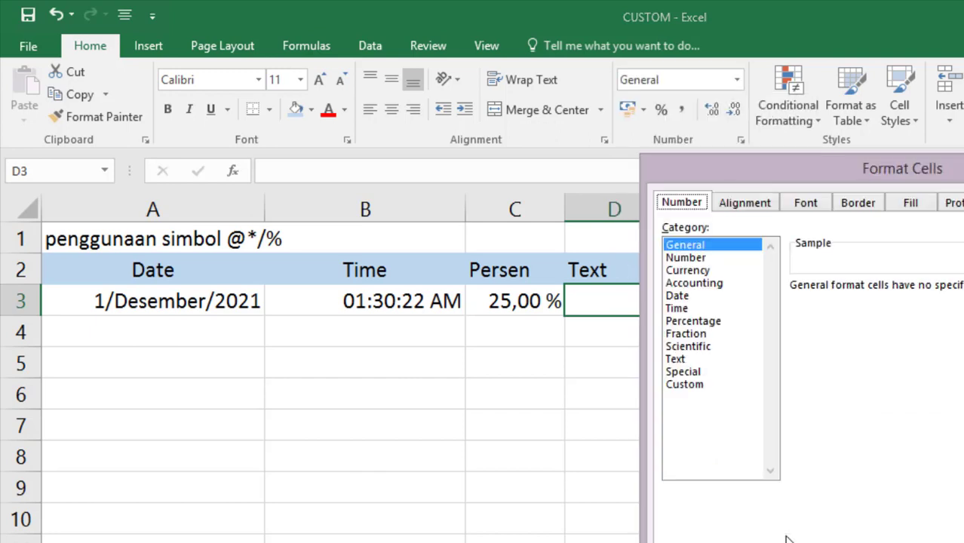
{"action": "left_click", "coordinate": [696, 385]}
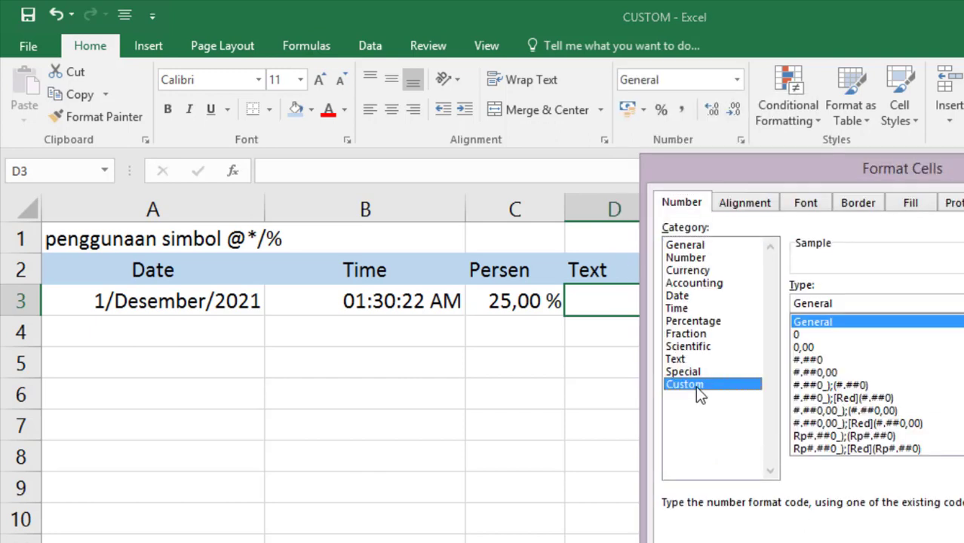
{"action": "left_click", "coordinate": [870, 304]}
{"action": "key", "text": "BackSpace"}
{"action": "key", "text": "BackSpace"}
{"action": "key", "text": "BackSpace"}
{"action": "key", "text": "BackSpace"}
{"action": "key", "text": "BackSpace"}
{"action": "key", "text": "BackSpace"}
{"action": "key", "text": "BackSpace"}
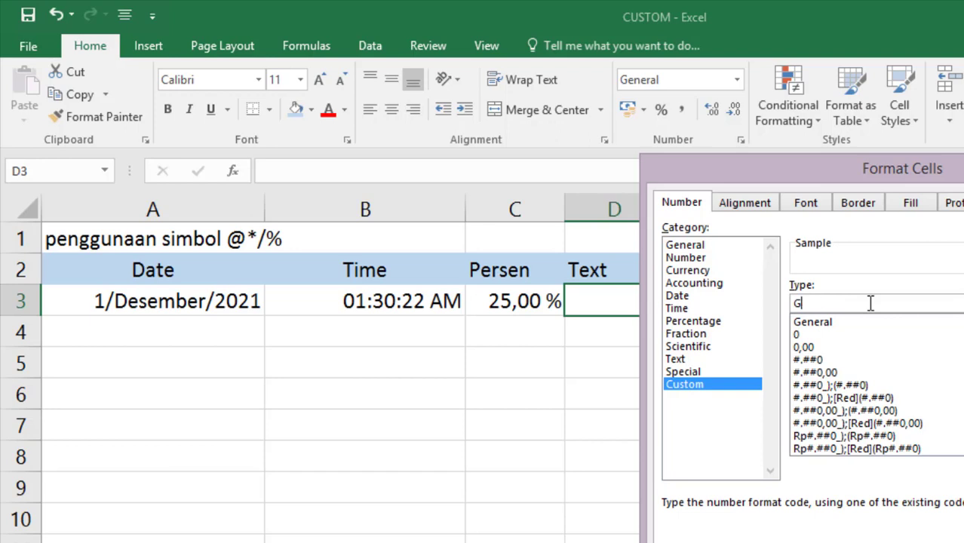
{"action": "type", "text": "\"total\" @"}
{"action": "key", "text": "Return"}
Step: Enter 250000 in D3 under the Text heading
{"action": "type", "text": "25"}
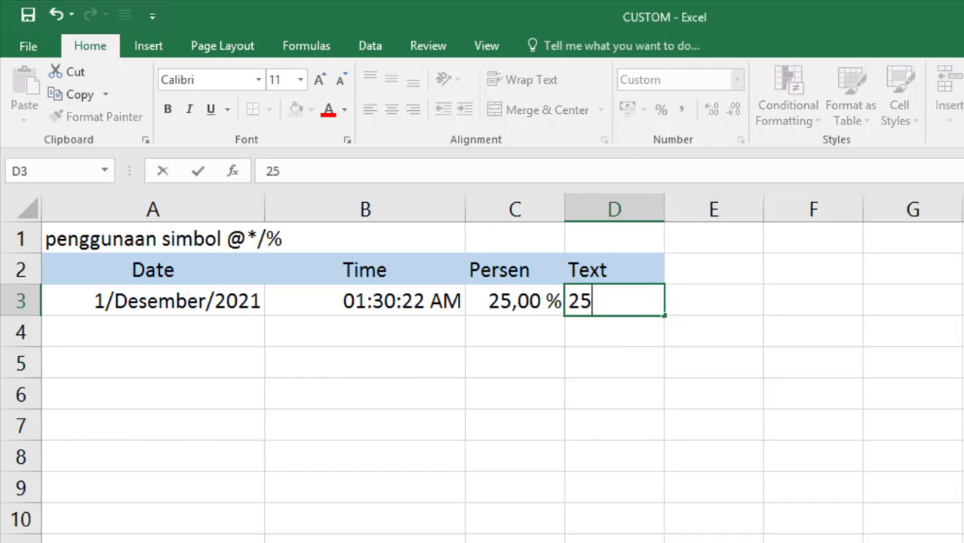
{"action": "type", "text": "0000"}
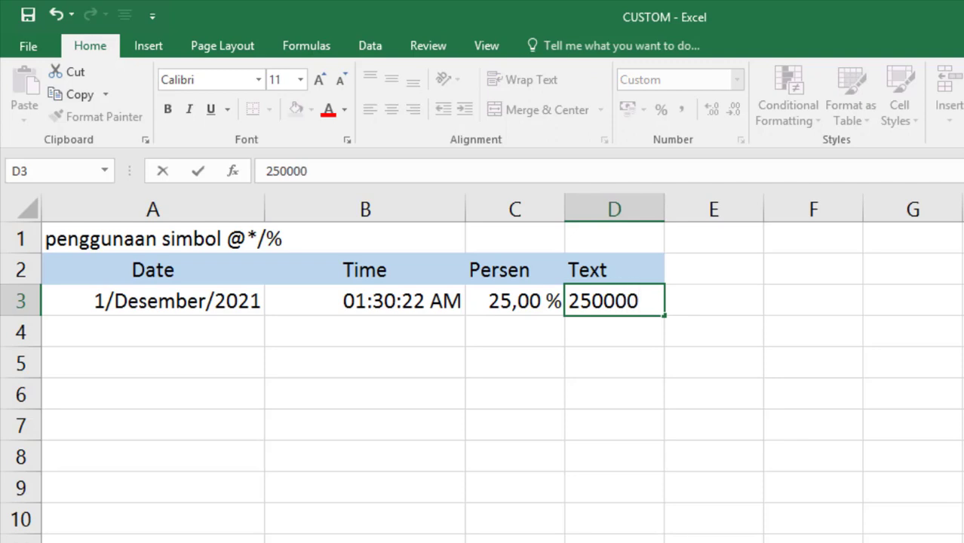
{"action": "key", "text": "Return"}
{"action": "key", "text": "Up"}
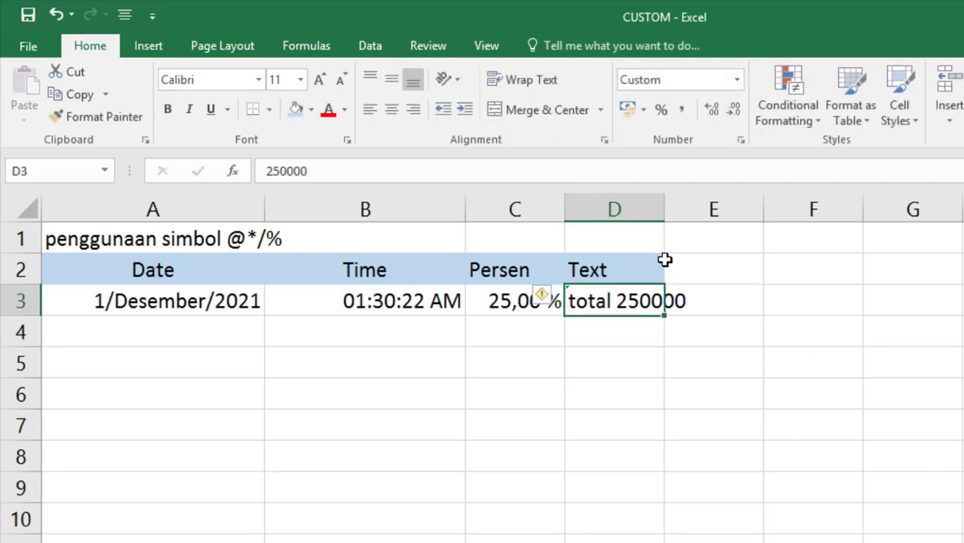
Step: Widen column D to fit its formatted entry, and widen the empty column E
{"action": "left_click", "coordinate": [668, 206]}
{"action": "left_click_drag", "start_coordinate": [667, 206], "coordinate": [709, 207]}
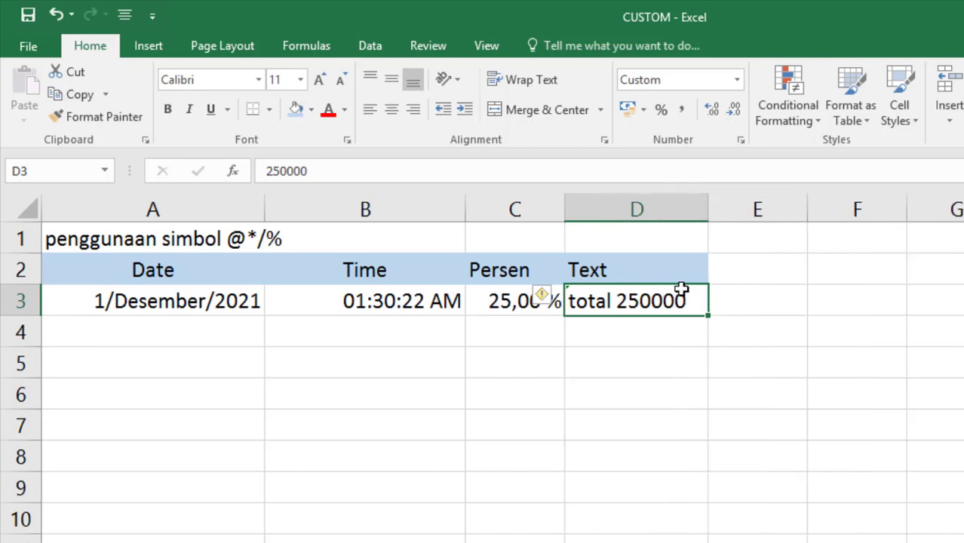
{"action": "left_click", "coordinate": [746, 299]}
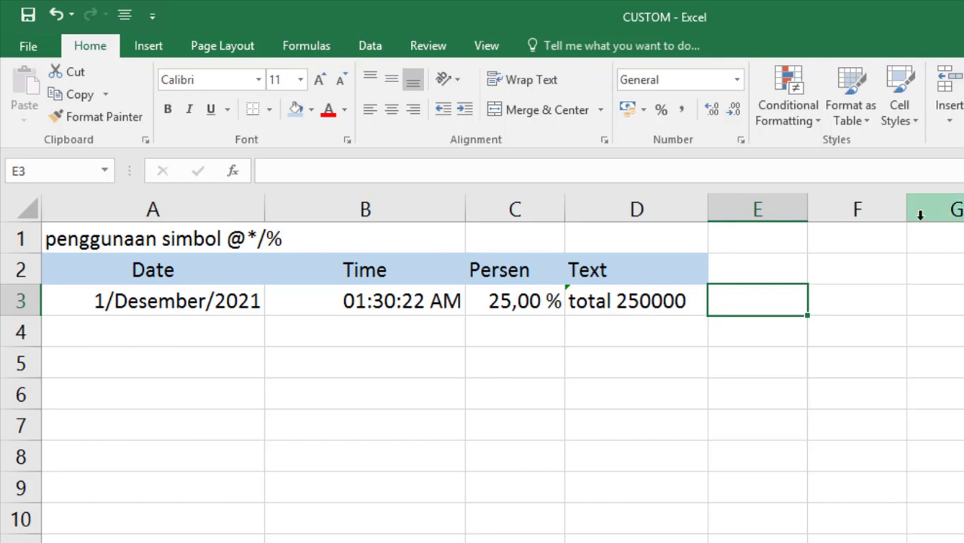
{"action": "left_click_drag", "start_coordinate": [806, 208], "coordinate": [863, 244]}
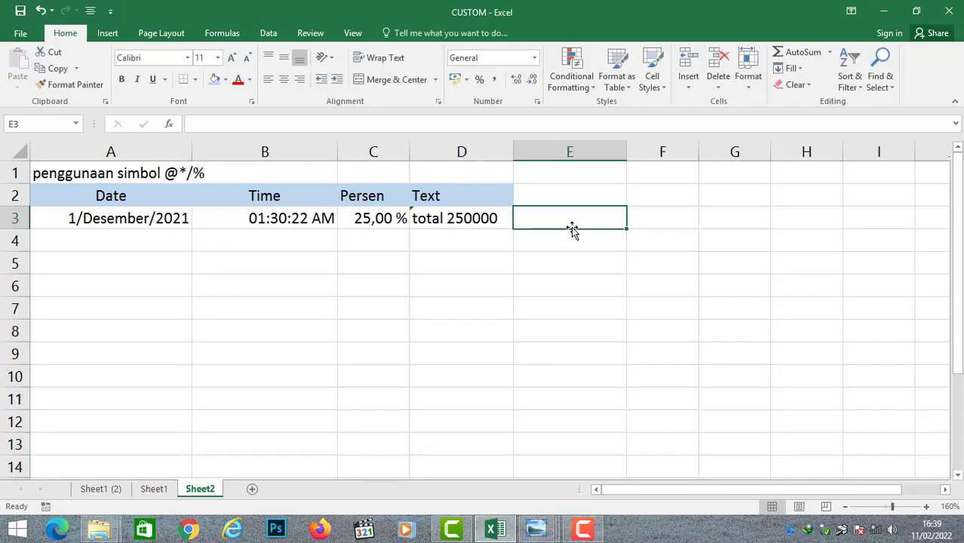
Step: Open the custom number format settings for E3 and clear the General code
{"action": "left_click", "coordinate": [535, 59]}
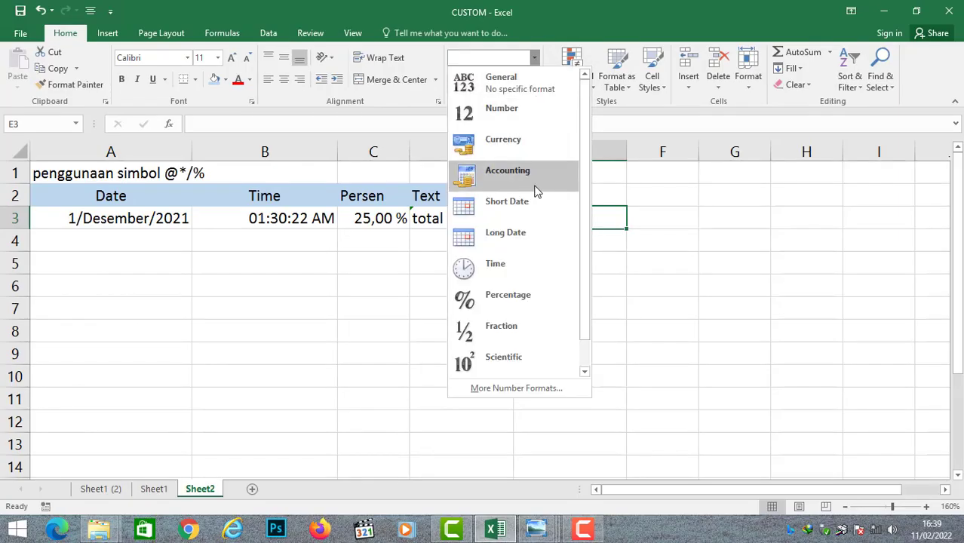
{"action": "left_click", "coordinate": [624, 6]}
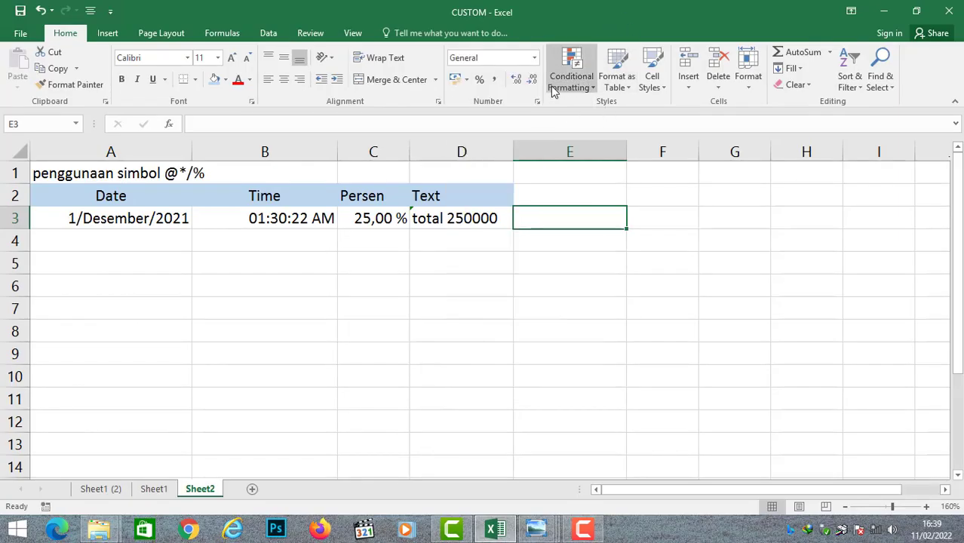
{"action": "left_click", "coordinate": [535, 61]}
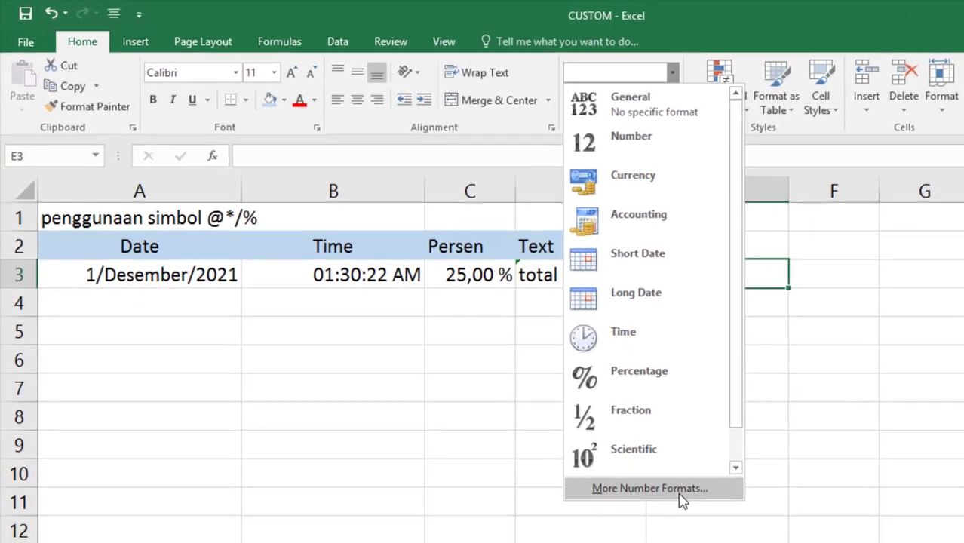
{"action": "left_click", "coordinate": [680, 494]}
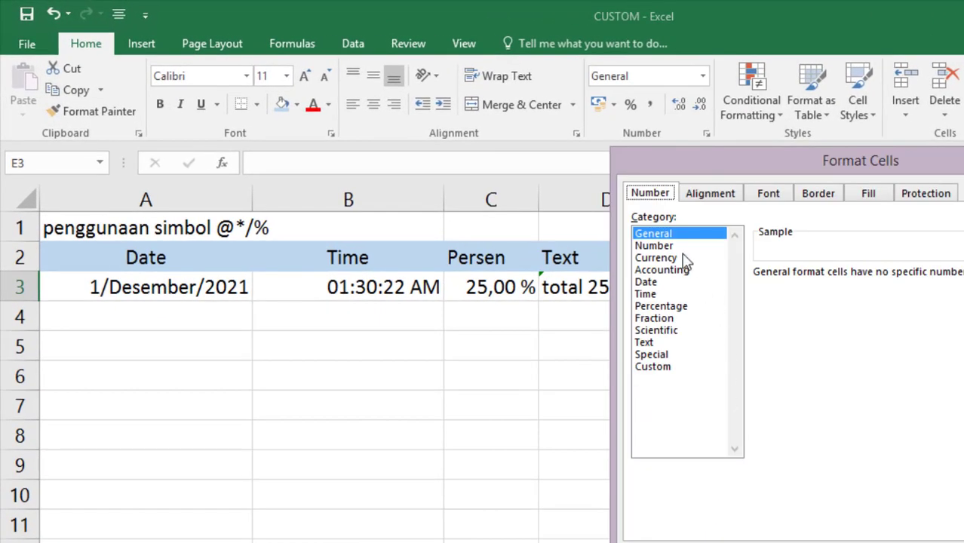
{"action": "left_click", "coordinate": [625, 353]}
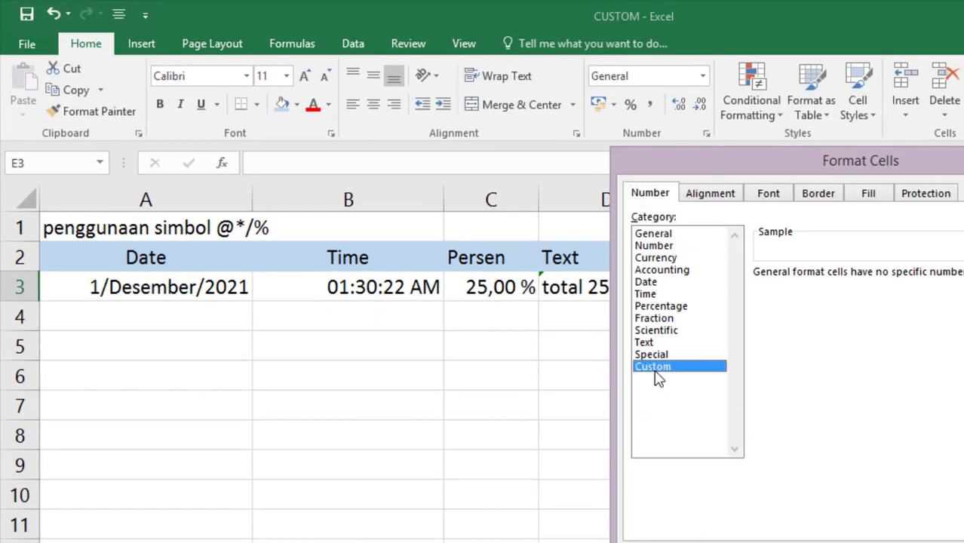
{"action": "left_click", "coordinate": [809, 290]}
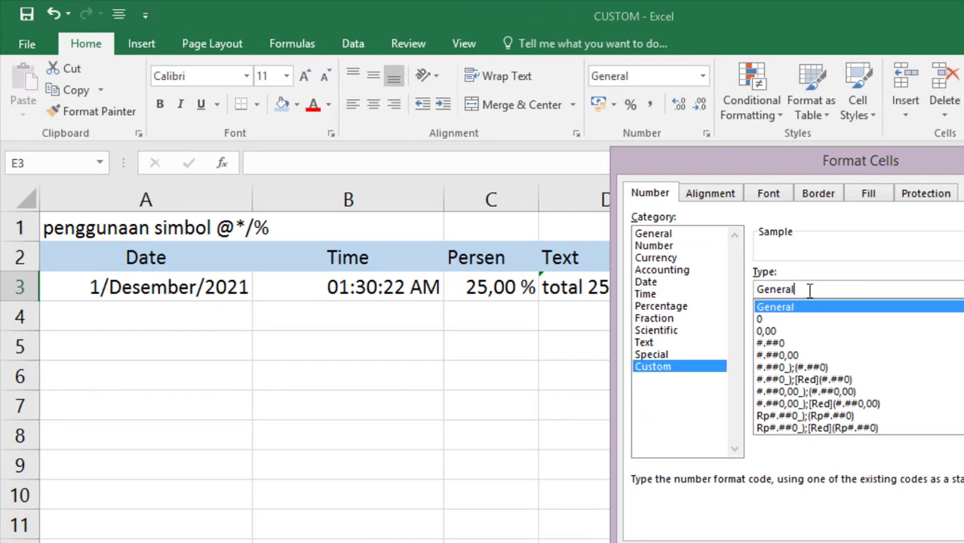
{"action": "key", "text": "BackSpace"}
{"action": "key", "text": "BackSpace"}
{"action": "key", "text": "BackSpace"}
{"action": "key", "text": "BackSpace"}
{"action": "key", "text": "BackSpace"}
{"action": "key", "text": "BackSpace"}
{"action": "key", "text": "BackSpace"}
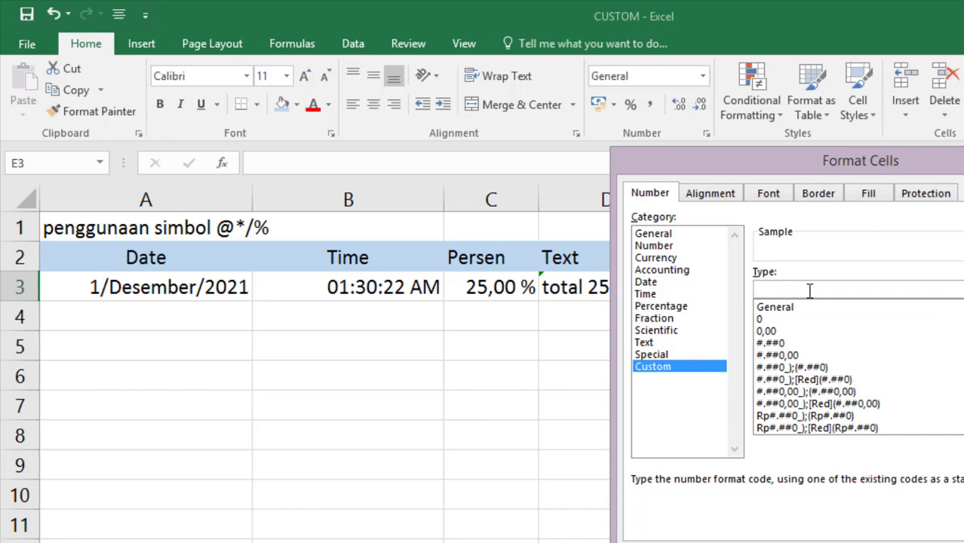
Step: Enter the custom format code Rp * - #.##0 and apply it to E3
{"action": "type", "text": "Rp 8"}
{"action": "key", "text": "BackSpace"}
{"action": "type", "text": "* - #.##0"}
{"action": "key", "text": "BackSpace"}
{"action": "type", "text": "0"}
{"action": "key", "text": "Return"}
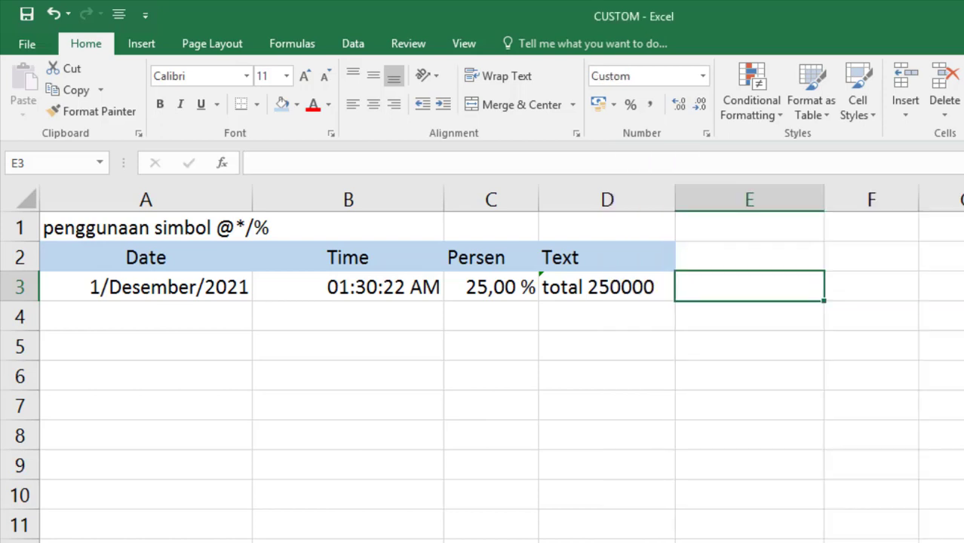
Step: Enter 25065 in E3
{"action": "type", "text": "25.0"}
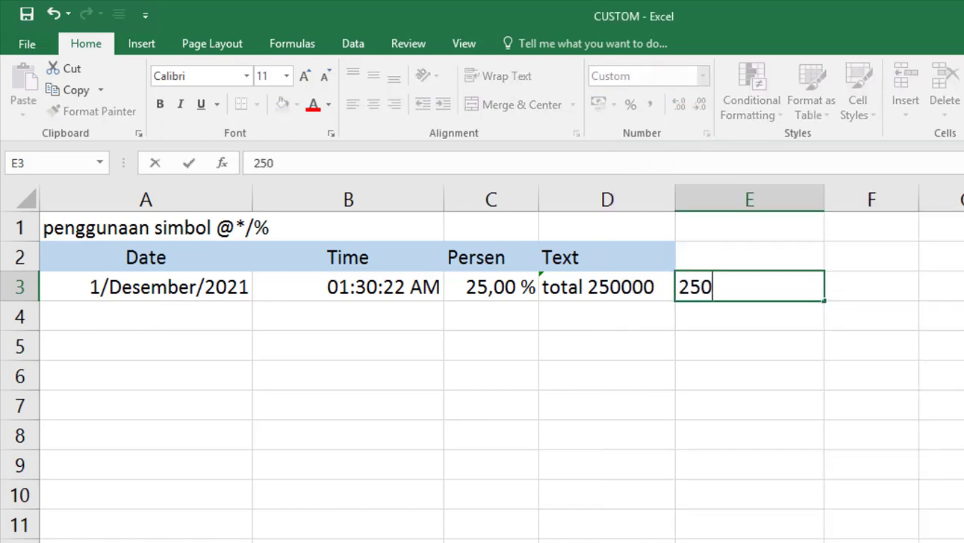
{"action": "type", "text": "65"}
{"action": "key", "text": "Return"}
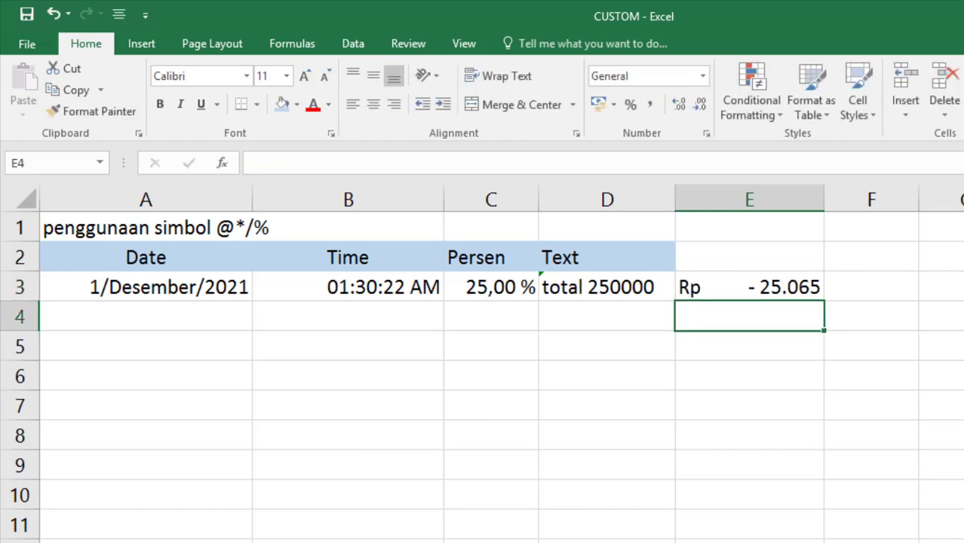
Step: Reopen E3's custom format code and remove the space between Rp and the asterisk
{"action": "left_click", "coordinate": [749, 287]}
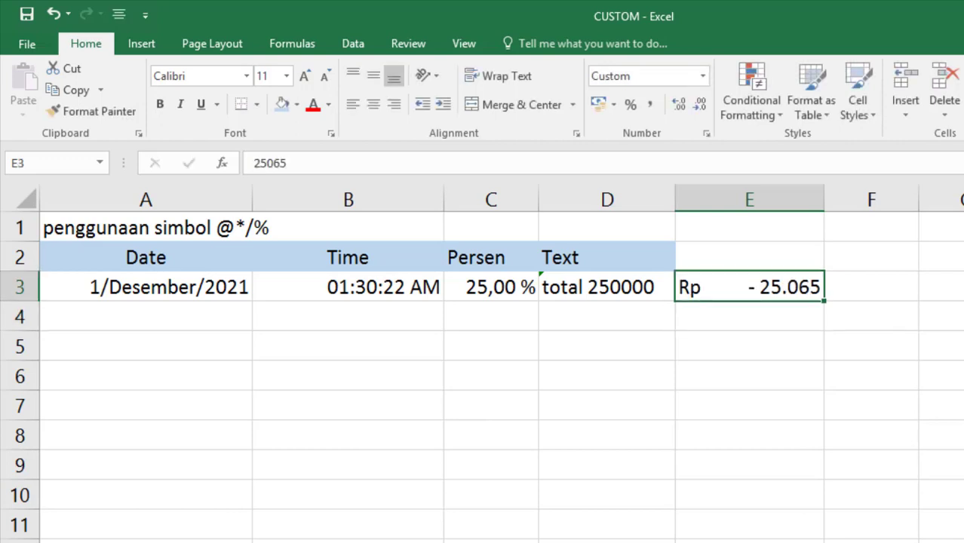
{"action": "left_click", "coordinate": [702, 76]}
{"action": "left_click", "coordinate": [692, 511]}
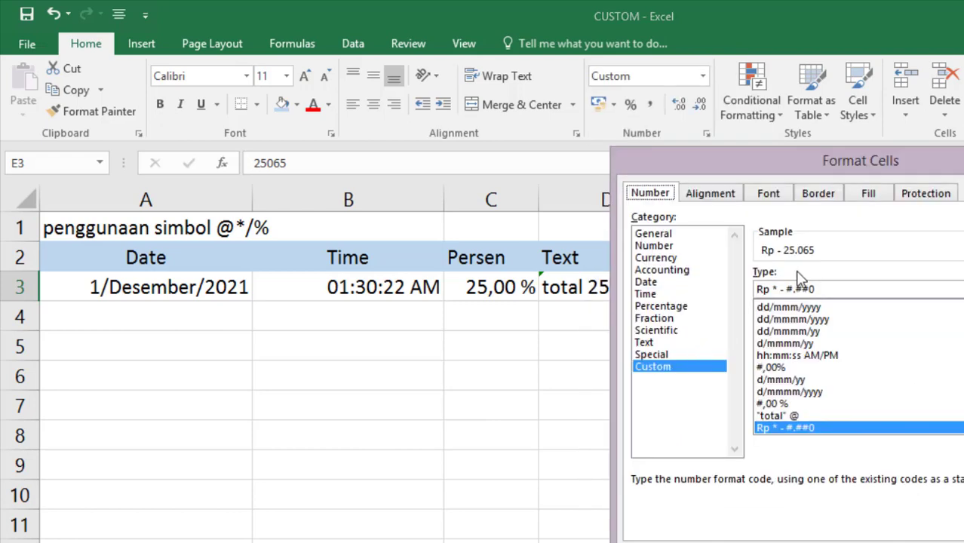
{"action": "left_click", "coordinate": [783, 290]}
{"action": "key", "text": "BackSpace"}
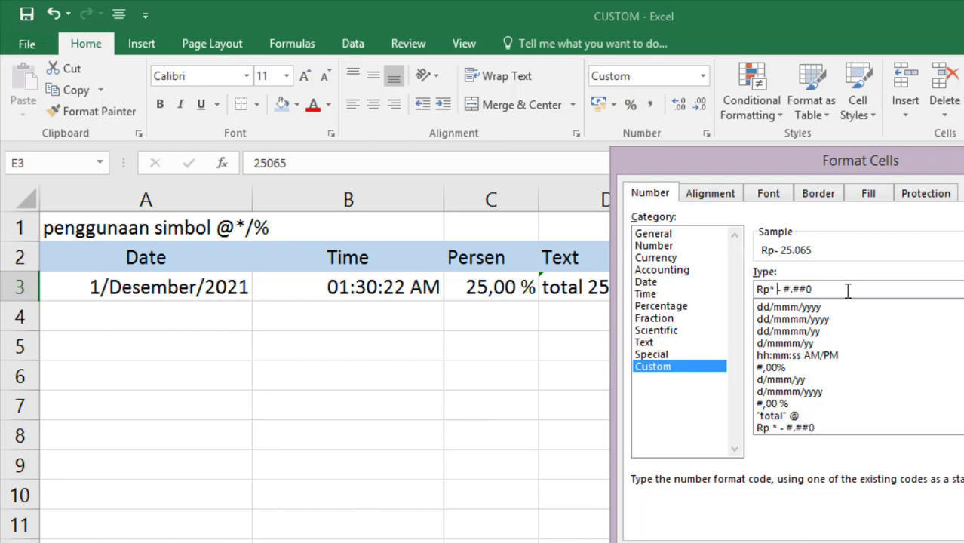
Step: Try to apply the code to E3 with the hyphen in quotation marks, as Rp*"-" #.##0
{"action": "type", "text": "\""}
{"action": "key", "text": "Right"}
{"action": "type", "text": "\""}
{"action": "key", "text": "BackSpace"}
{"action": "key", "text": "Return"}
{"action": "left_click", "coordinate": [619, 416]}
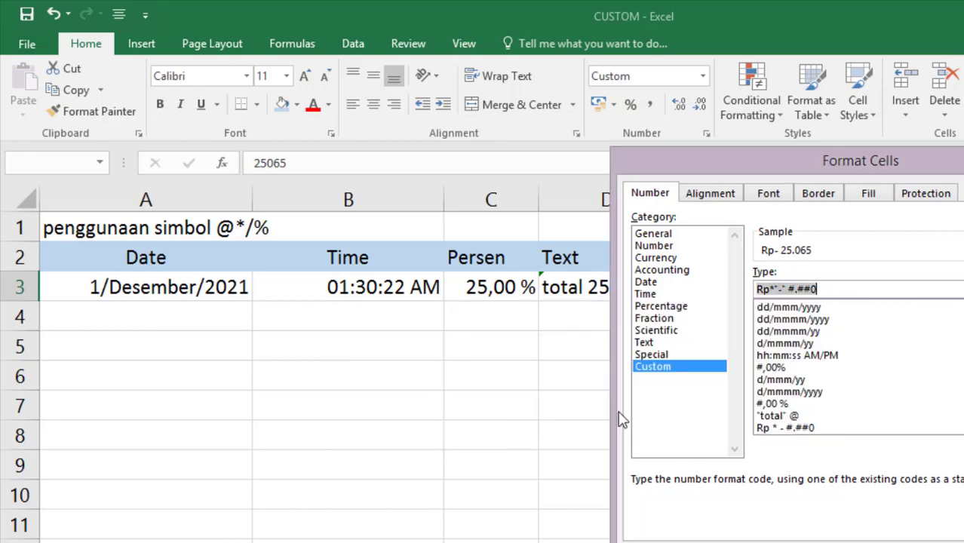
Step: Remove the quotation marks around the hyphen and apply the code Rp*- #.##0 to E3
{"action": "left_click", "coordinate": [779, 291]}
{"action": "key", "text": "Delete"}
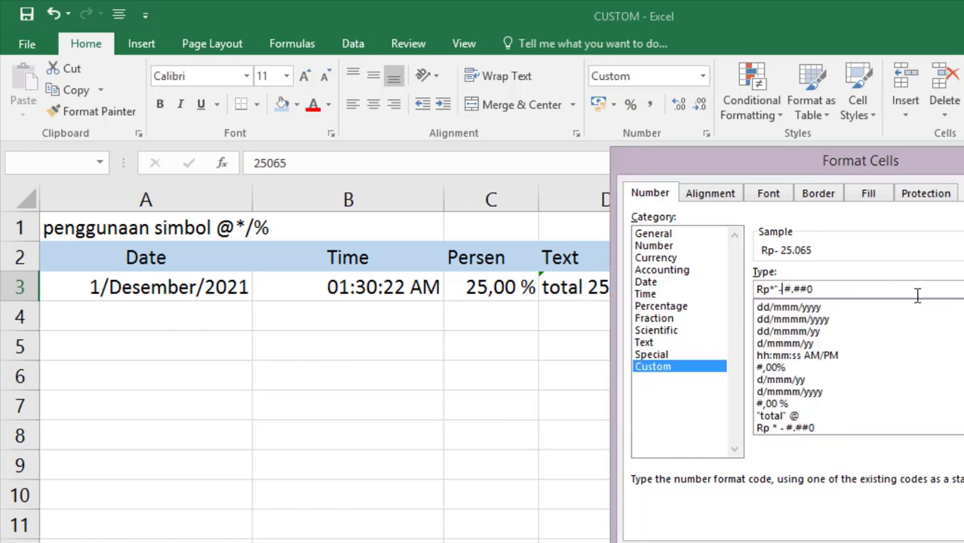
{"action": "key", "text": "Left"}
{"action": "key", "text": "BackSpace"}
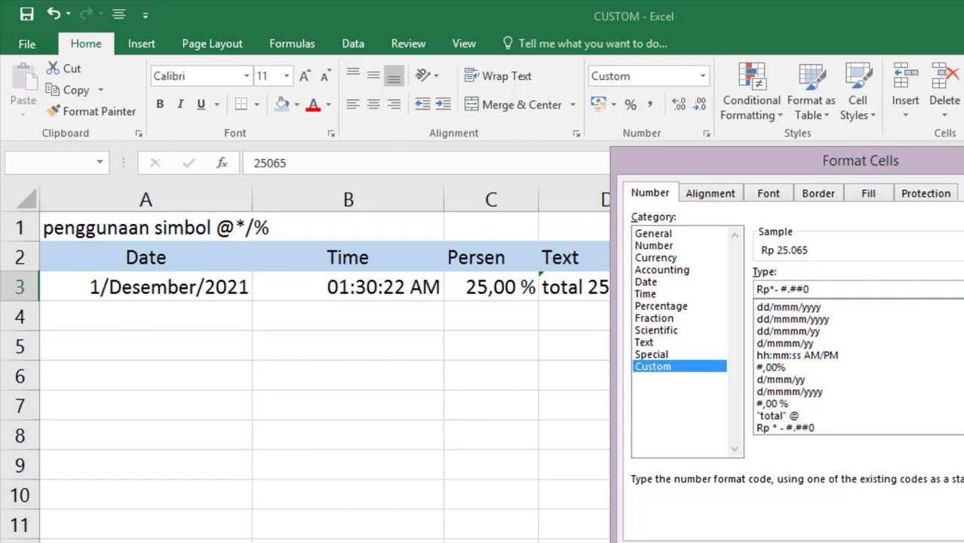
{"action": "key", "text": "Return"}
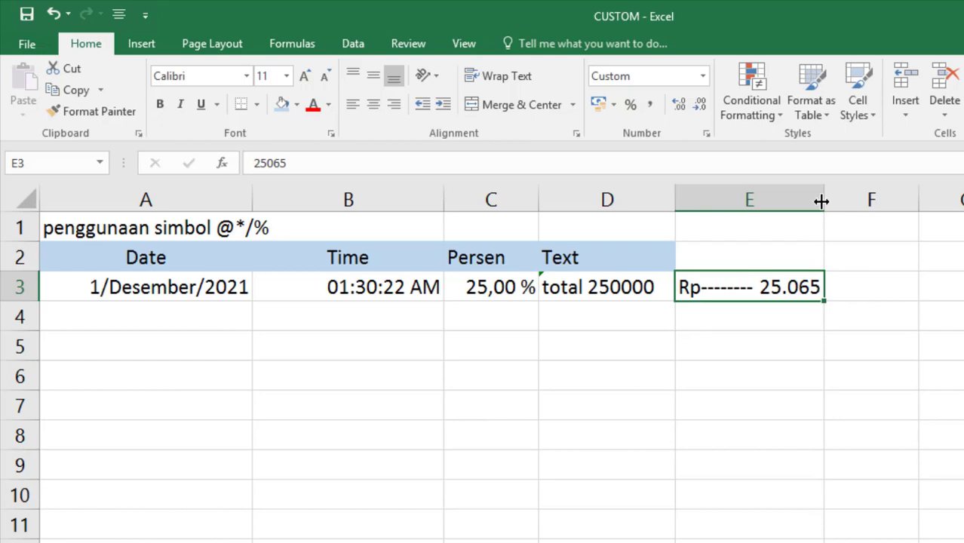
Step: Widen column E in stages to stretch the hyphen fill, then narrow it slightly
{"action": "left_click_drag", "start_coordinate": [824, 198], "coordinate": [906, 198]}
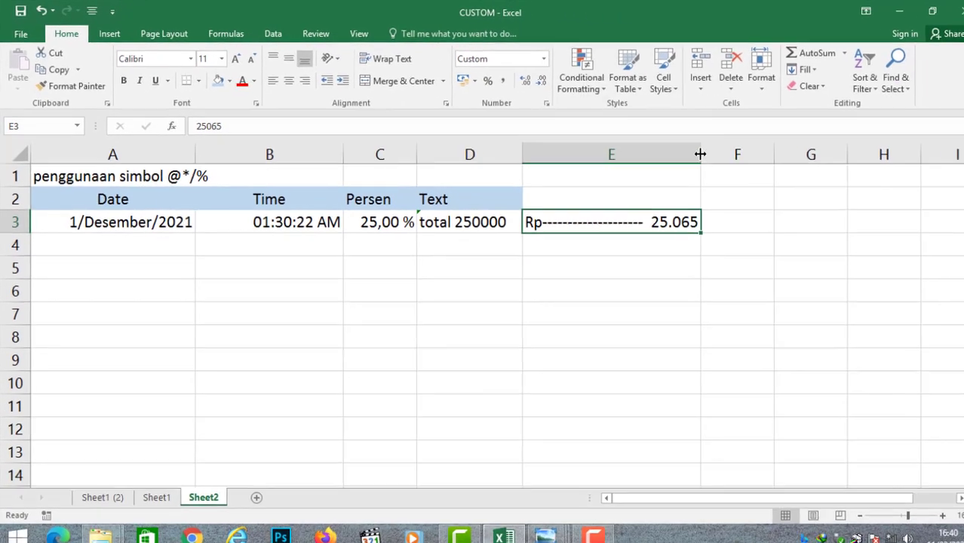
{"action": "left_click_drag", "start_coordinate": [699, 152], "coordinate": [737, 153]}
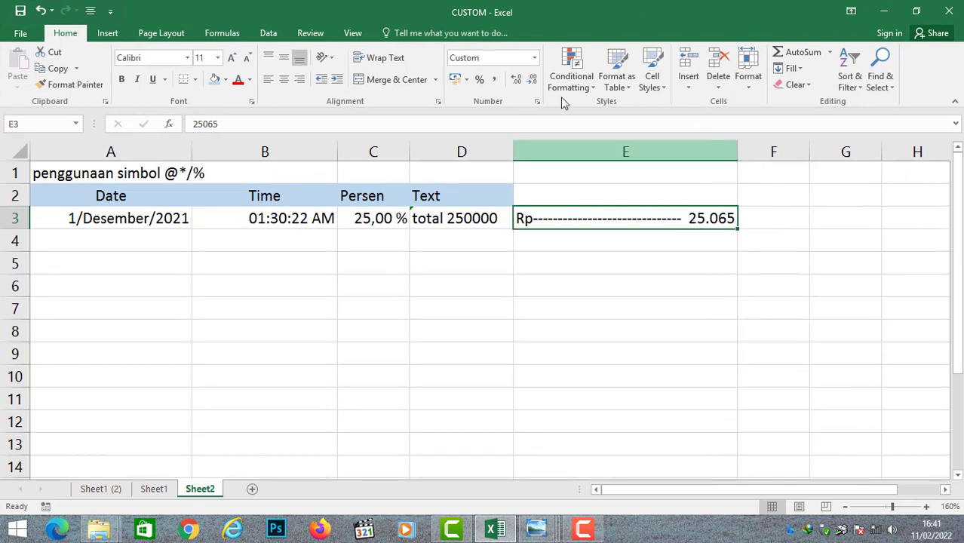
{"action": "left_click_drag", "start_coordinate": [740, 152], "coordinate": [713, 152]}
Step: Remove the hyphen from E3's custom code so a space is the fill character, and apply Rp* #.##0
{"action": "left_click", "coordinate": [534, 57]}
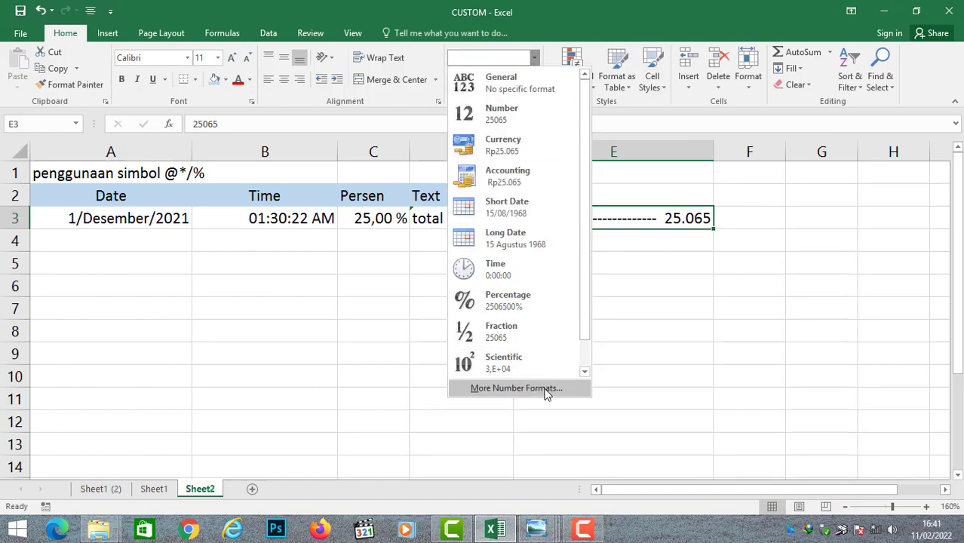
{"action": "left_click", "coordinate": [516, 387]}
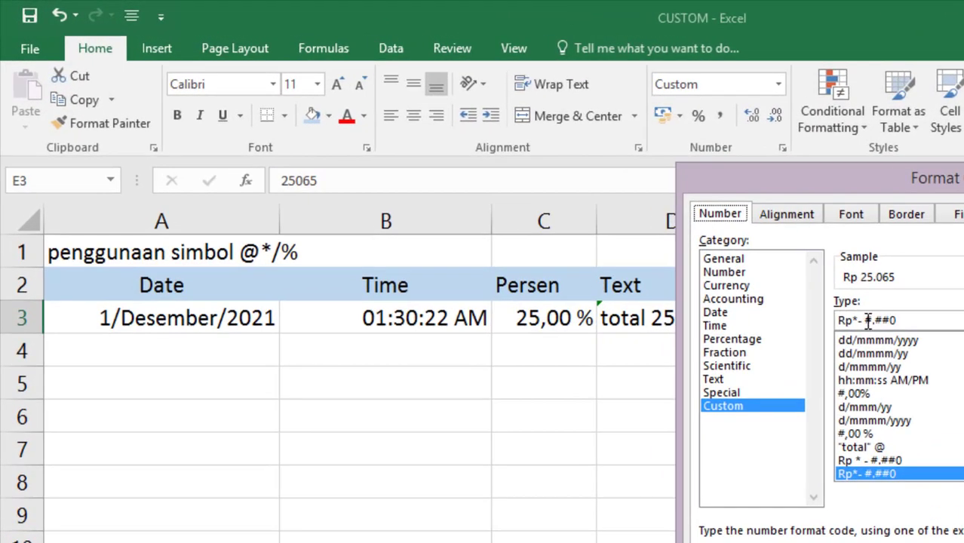
{"action": "key", "text": "BackSpace"}
{"action": "key", "text": "BackSpace"}
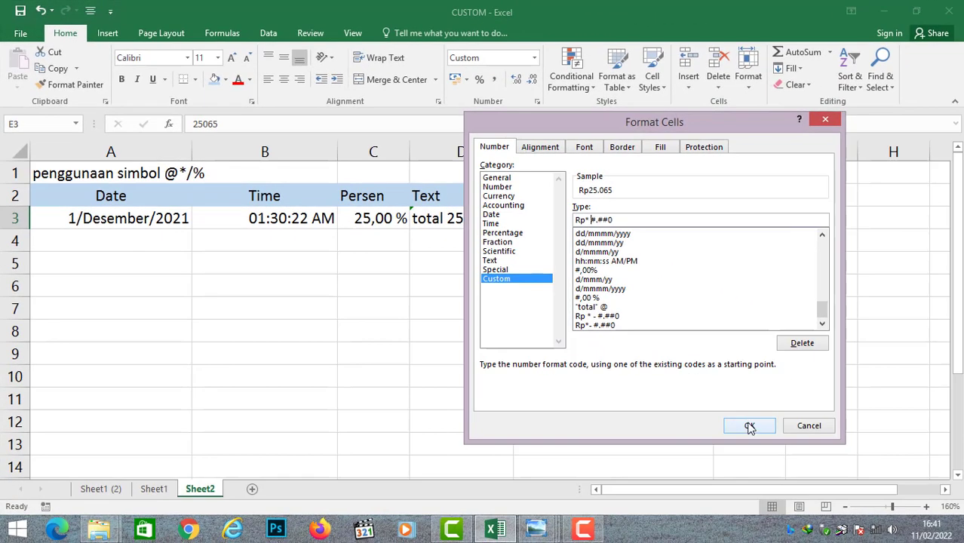
{"action": "left_click", "coordinate": [747, 424]}
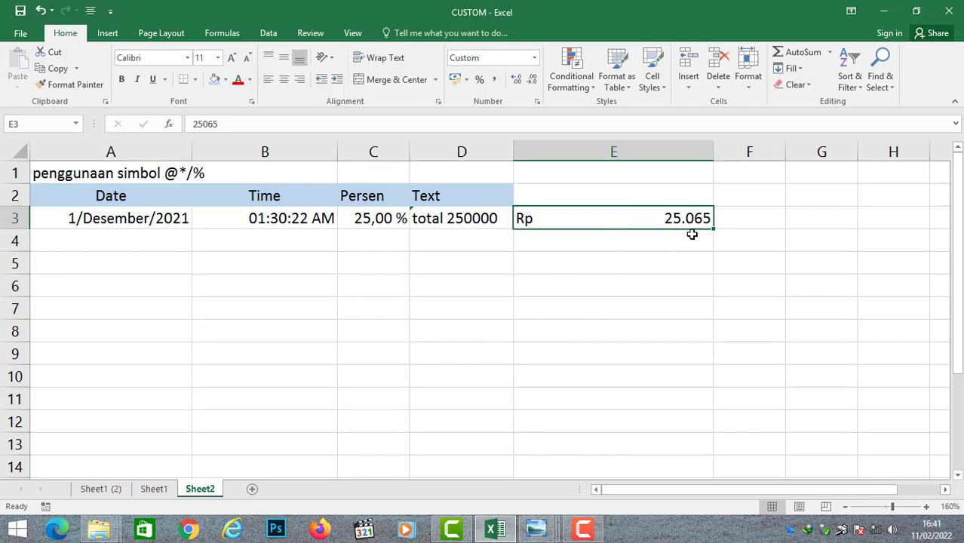
Step: Narrow column E to close up the space fill in E3, then widen it slightly again
{"action": "left_click_drag", "start_coordinate": [715, 152], "coordinate": [609, 153]}
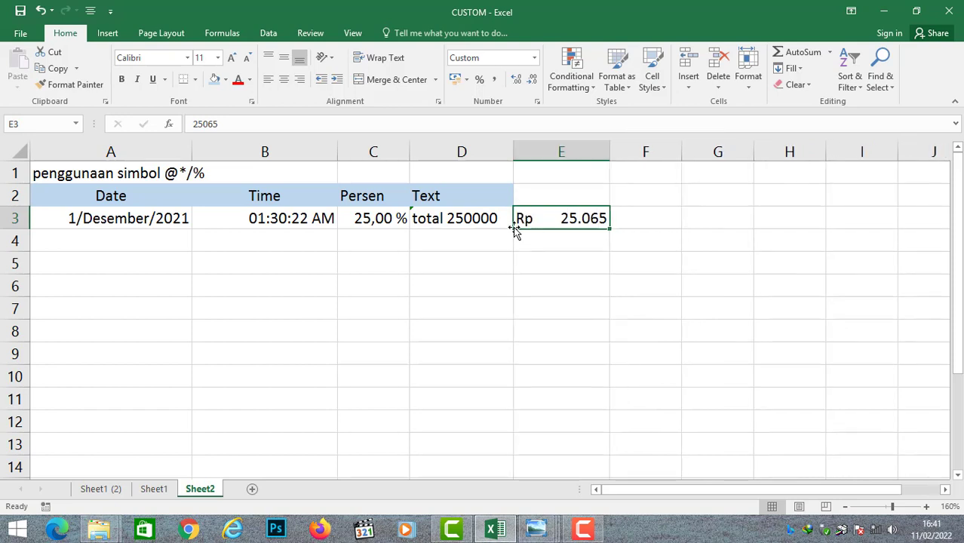
{"action": "left_click_drag", "start_coordinate": [609, 154], "coordinate": [644, 156]}
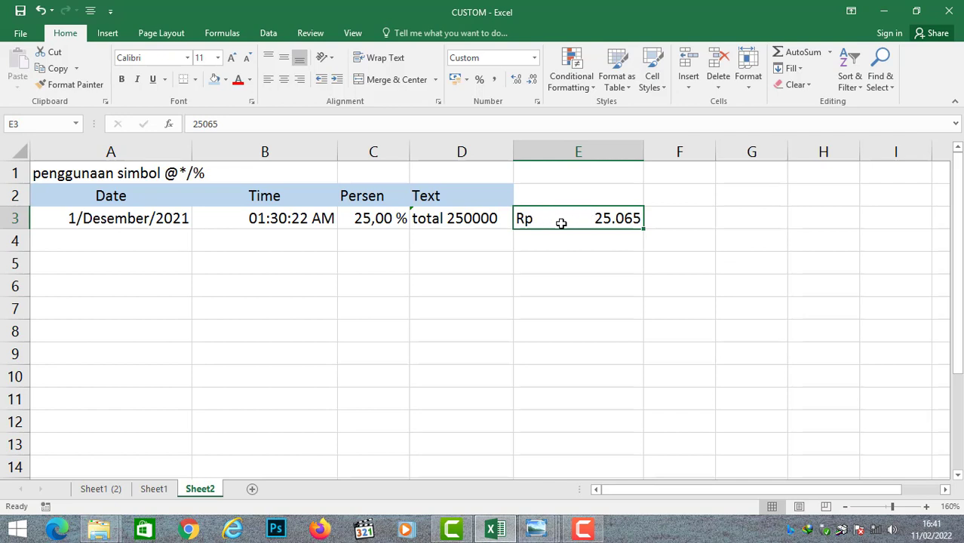
{"action": "left_click_drag", "start_coordinate": [646, 151], "coordinate": [648, 153]}
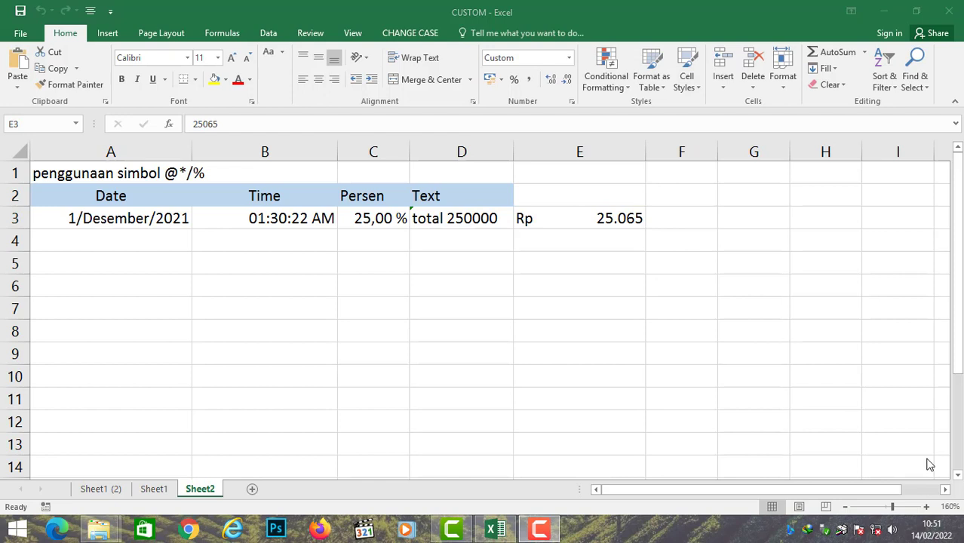